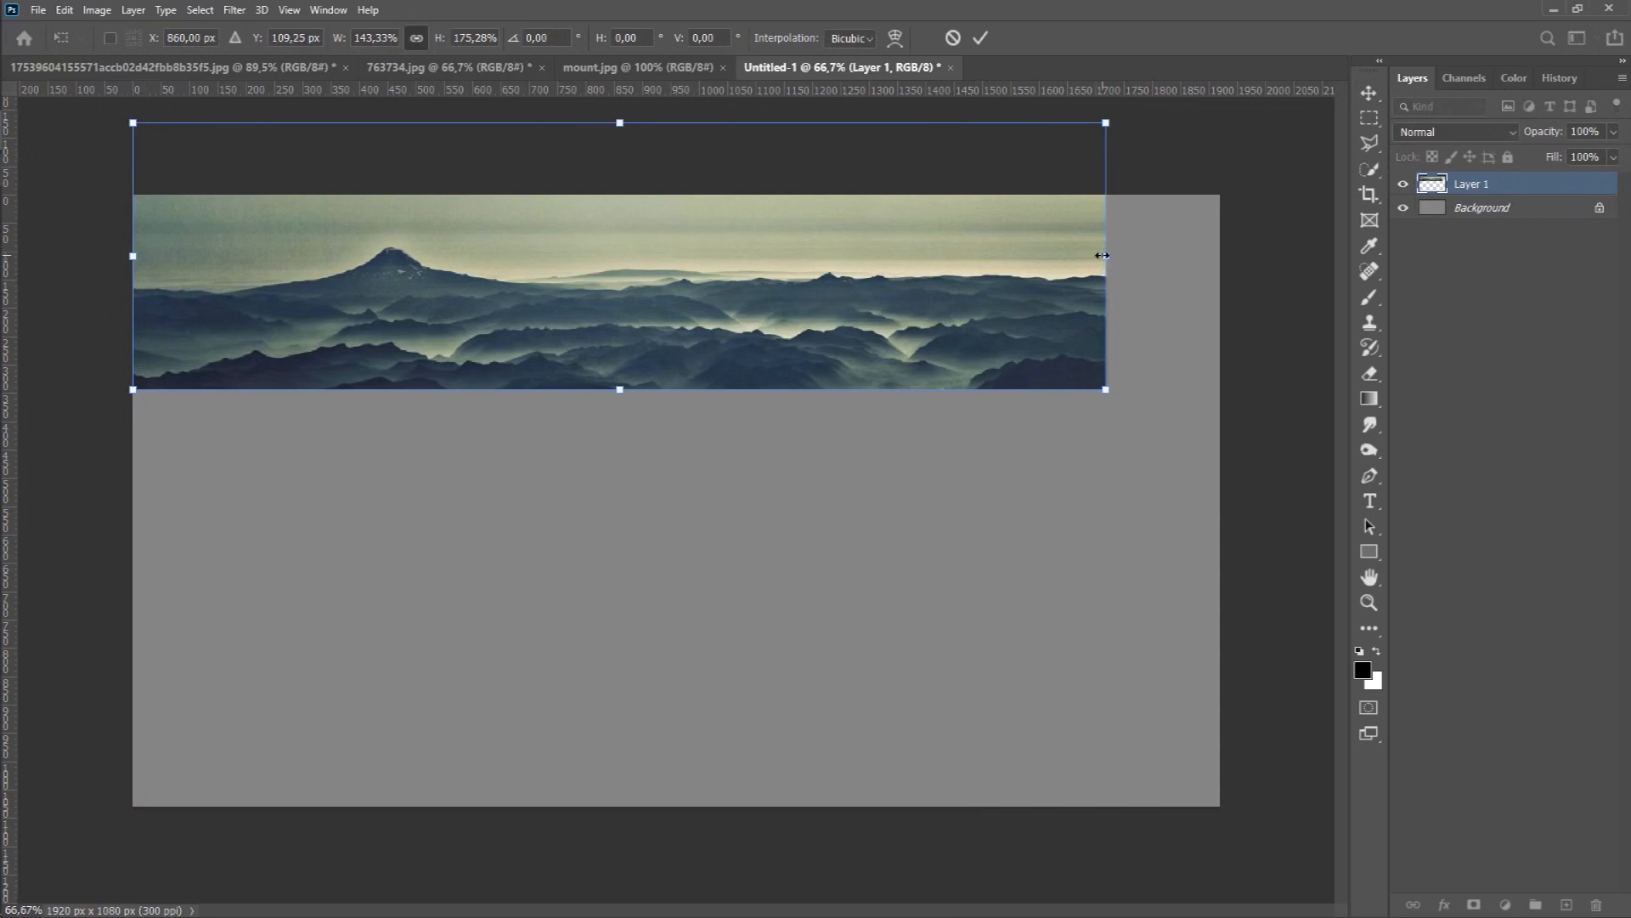
- Stretch the mountain layer to 160% width and 247.77% height so it spans the full canvas width
drag(675, 393, 674, 466)
drag(728, 413, 729, 369)
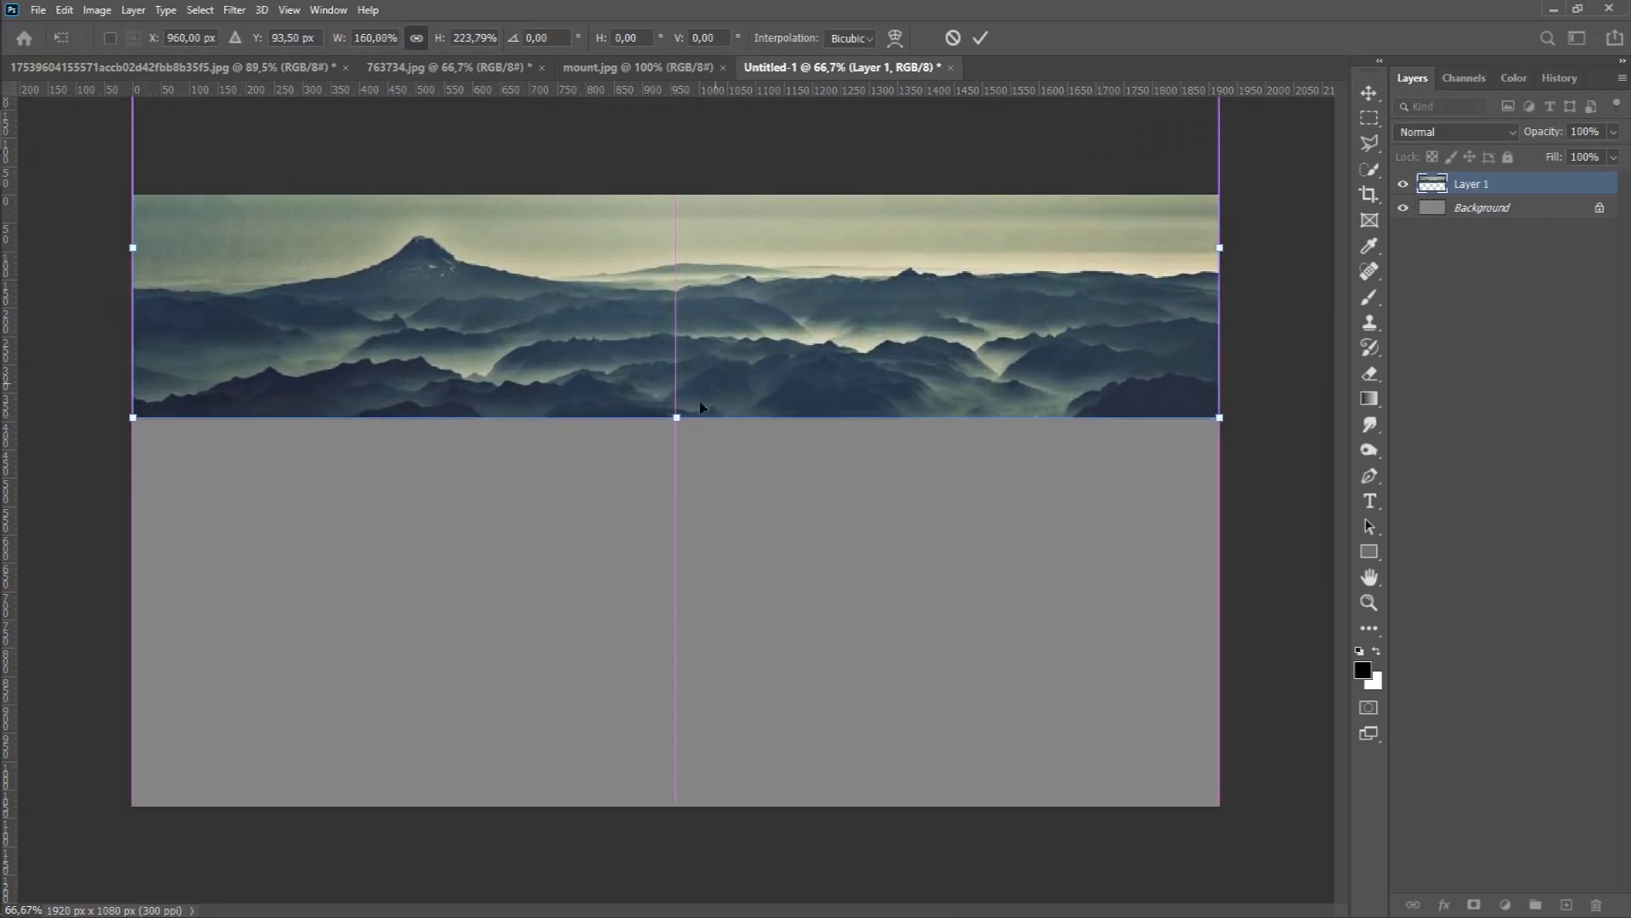
drag(676, 417, 676, 454)
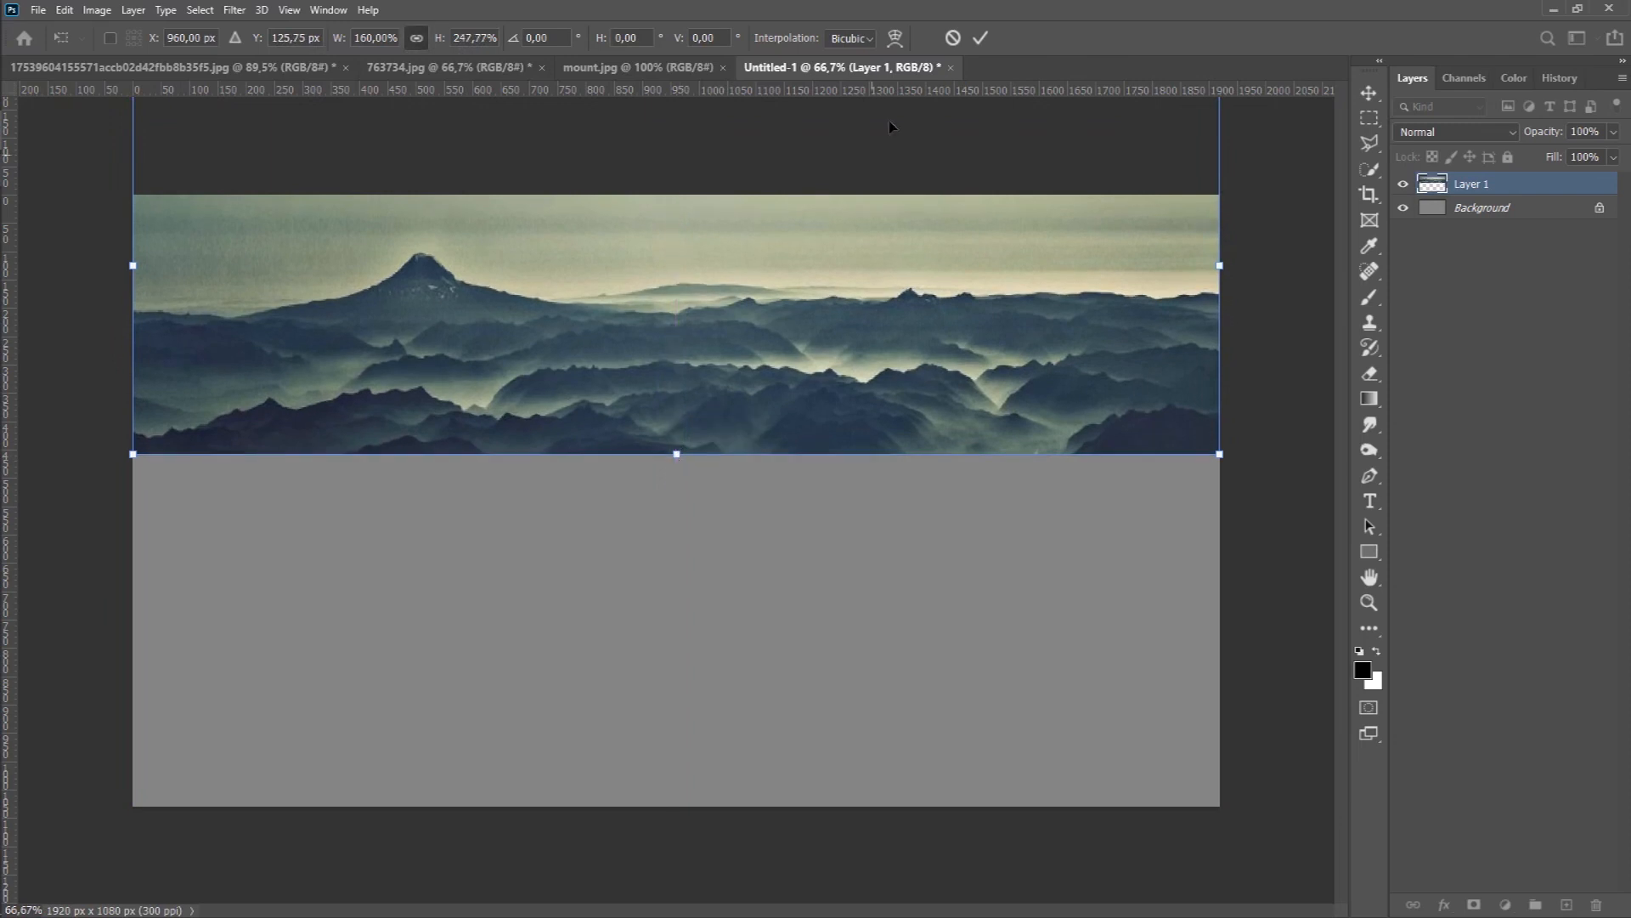
click(979, 38)
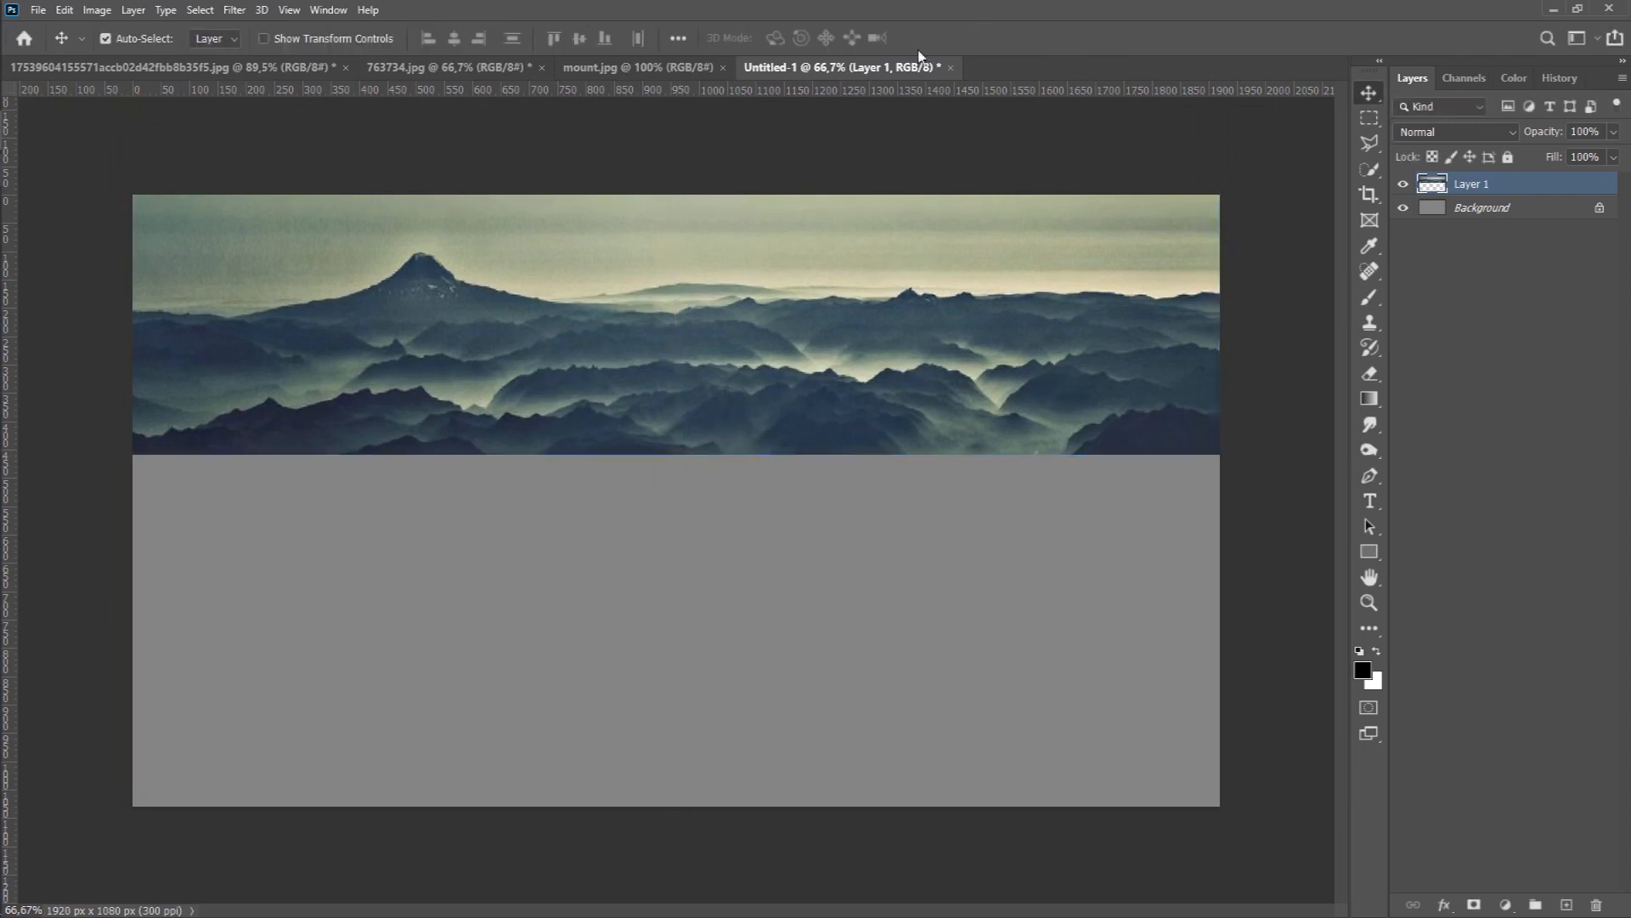
- Bring the road photo from 763734.jpg into the composition and stretch it to 144.04% width and 112.10% height to cover the canvas
click(498, 67)
drag(705, 263, 513, 452)
key(ctrl+t)
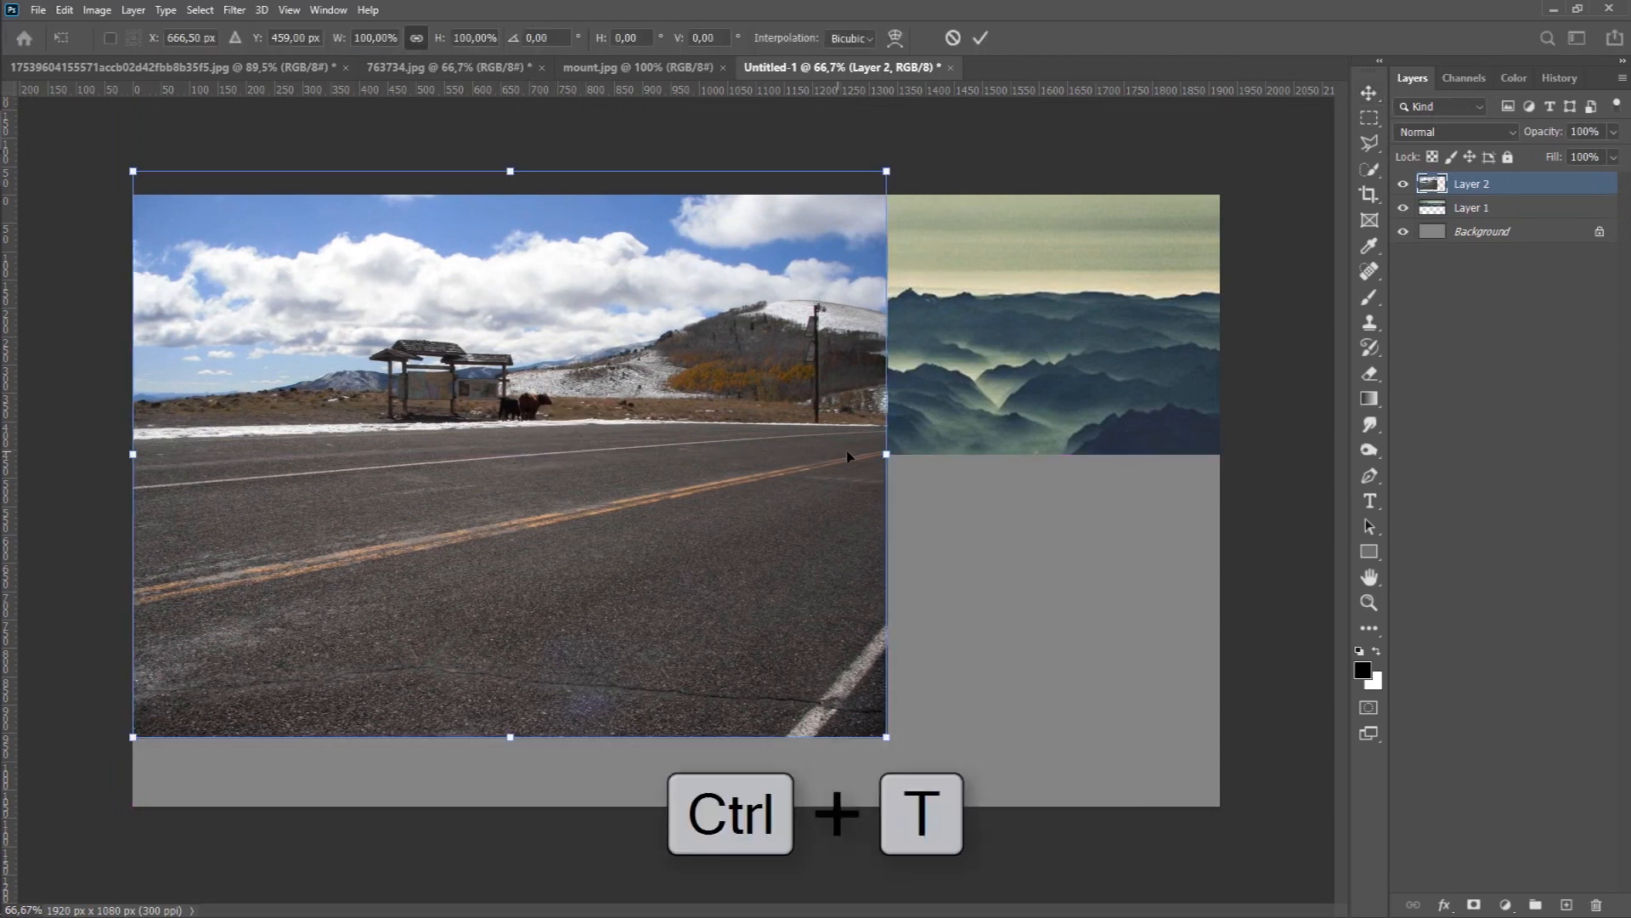
drag(884, 454, 1218, 456)
drag(683, 742, 678, 805)
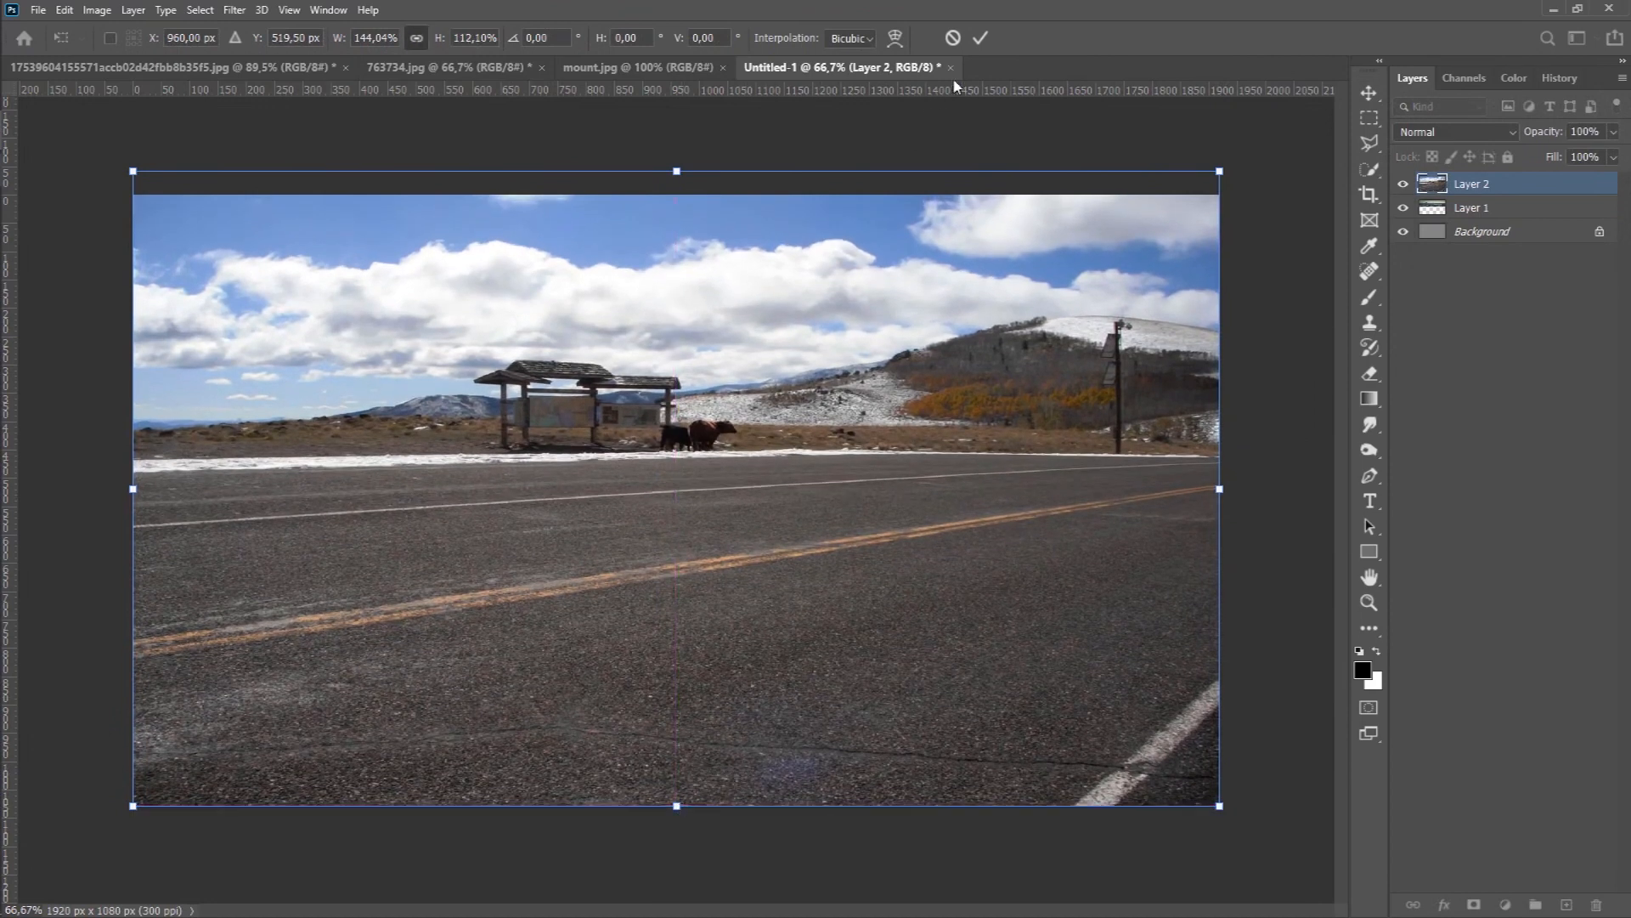
click(980, 39)
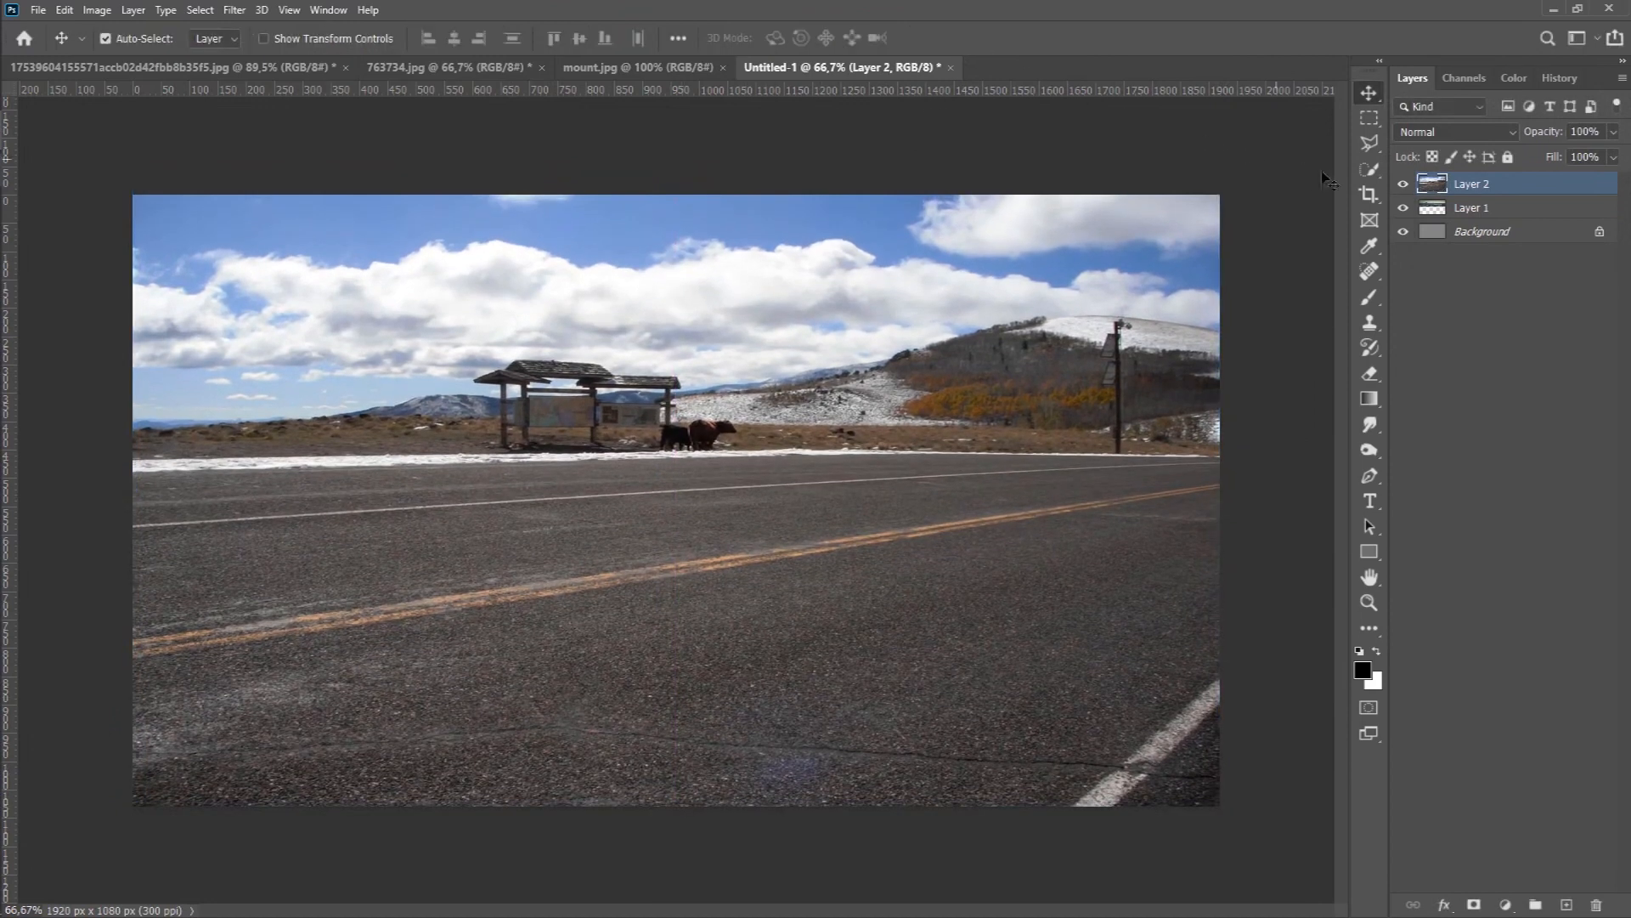
- Add a layer mask to the road layer and hide everything above the horizon with black-to-transparent gradients
click(1474, 904)
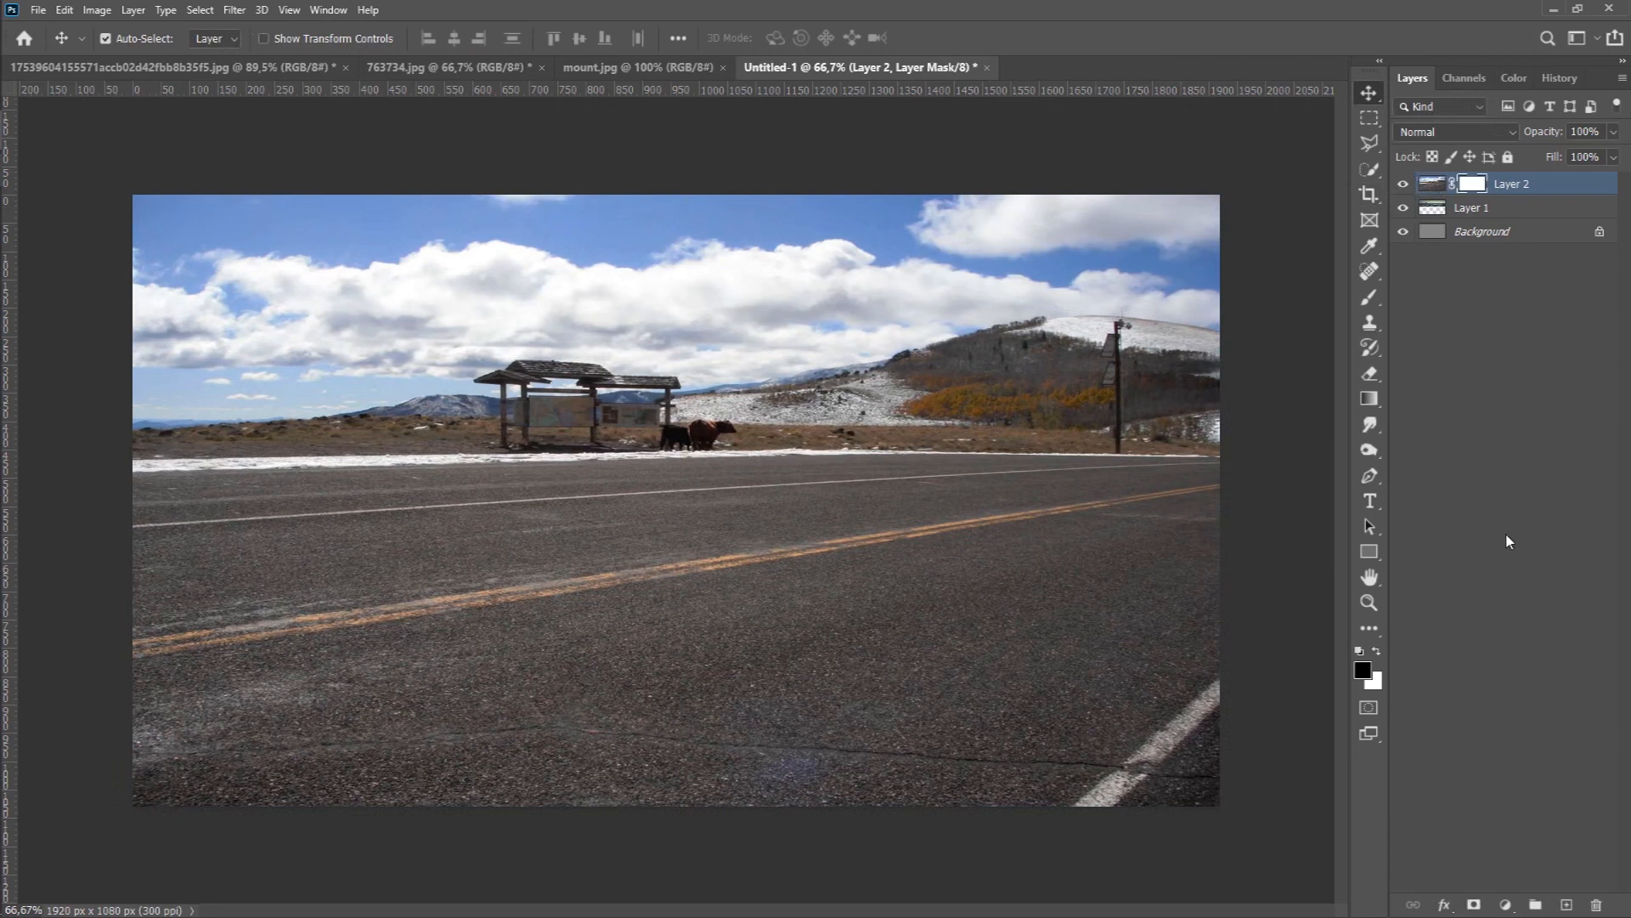
click(1371, 398)
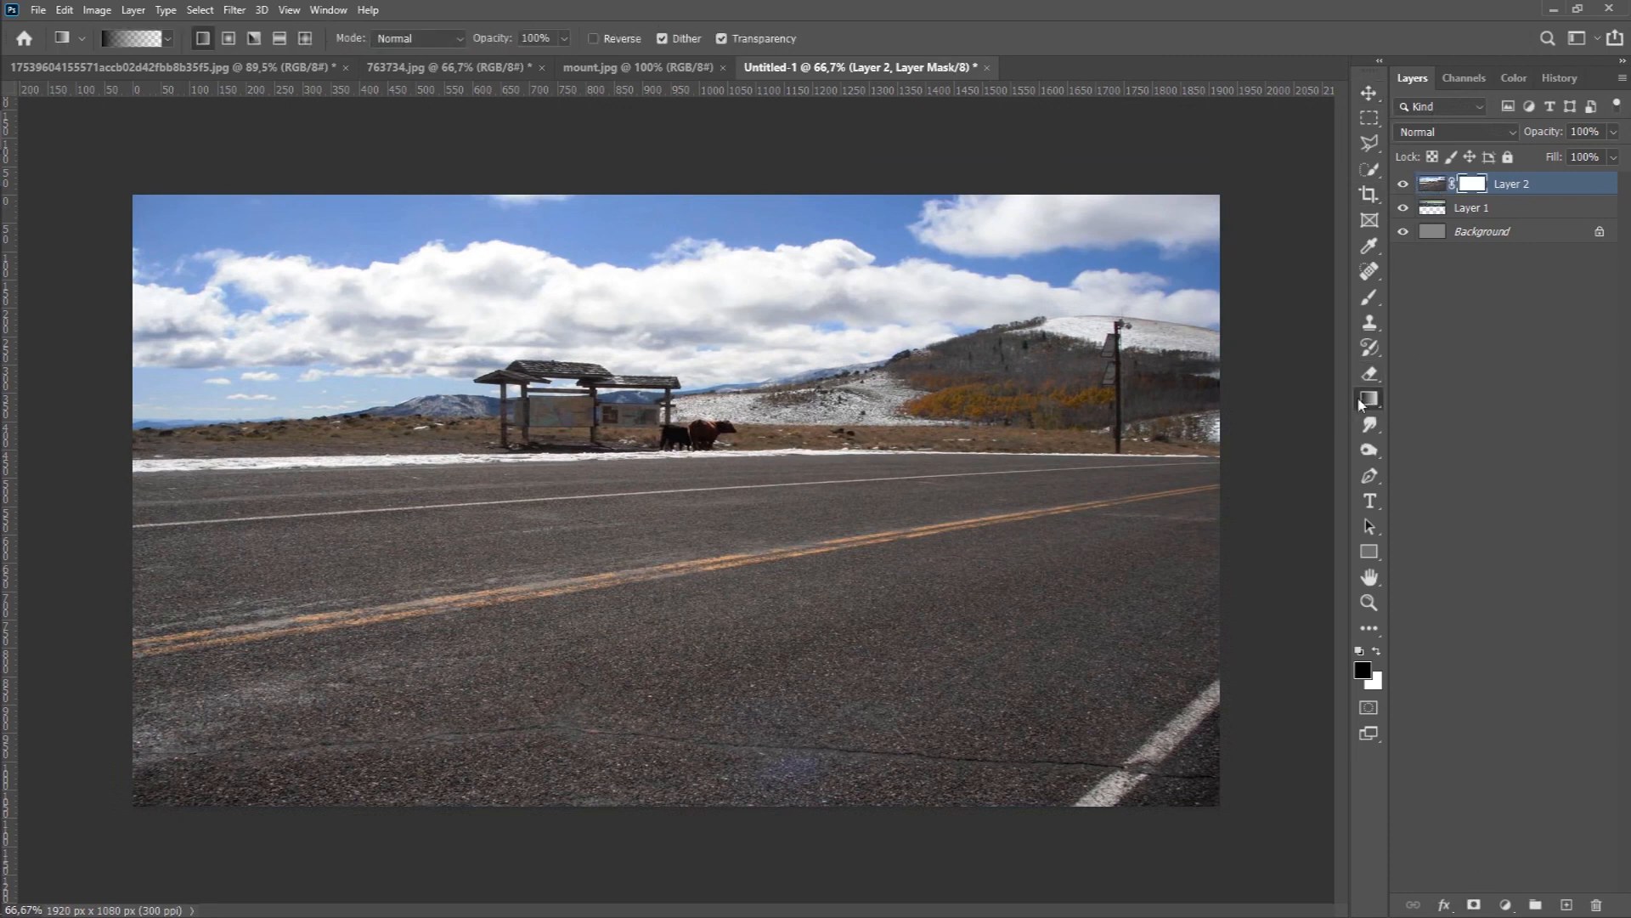
drag(669, 187, 671, 446)
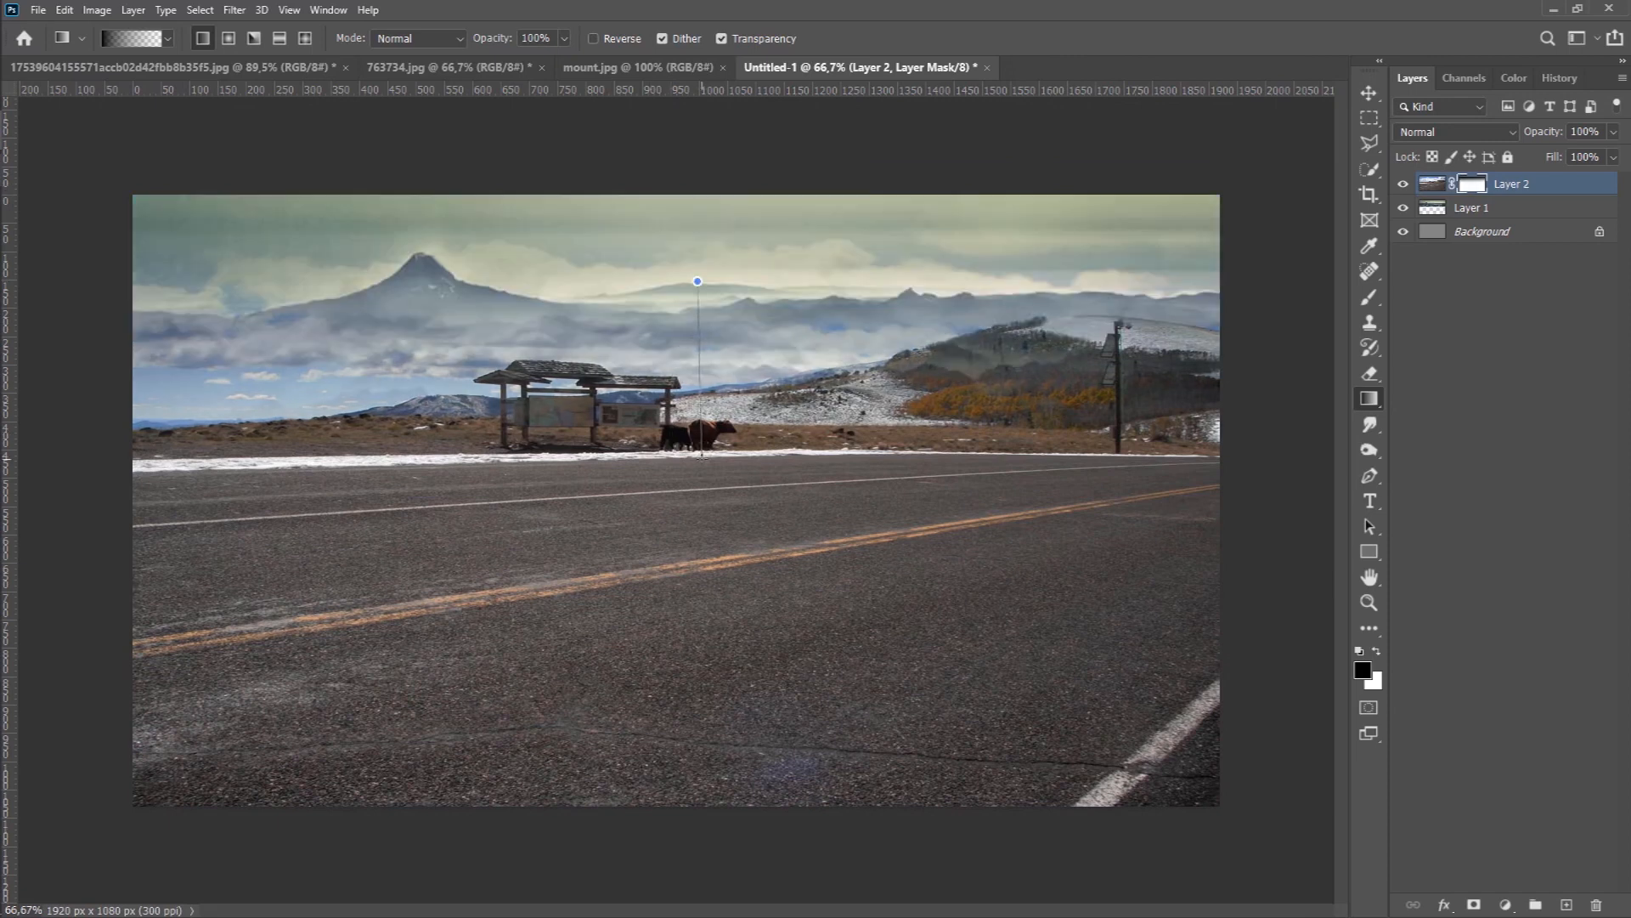
mouse_move(701, 457)
mouse_down()
mouse_move(700, 414)
mouse_move(726, 453)
mouse_up()
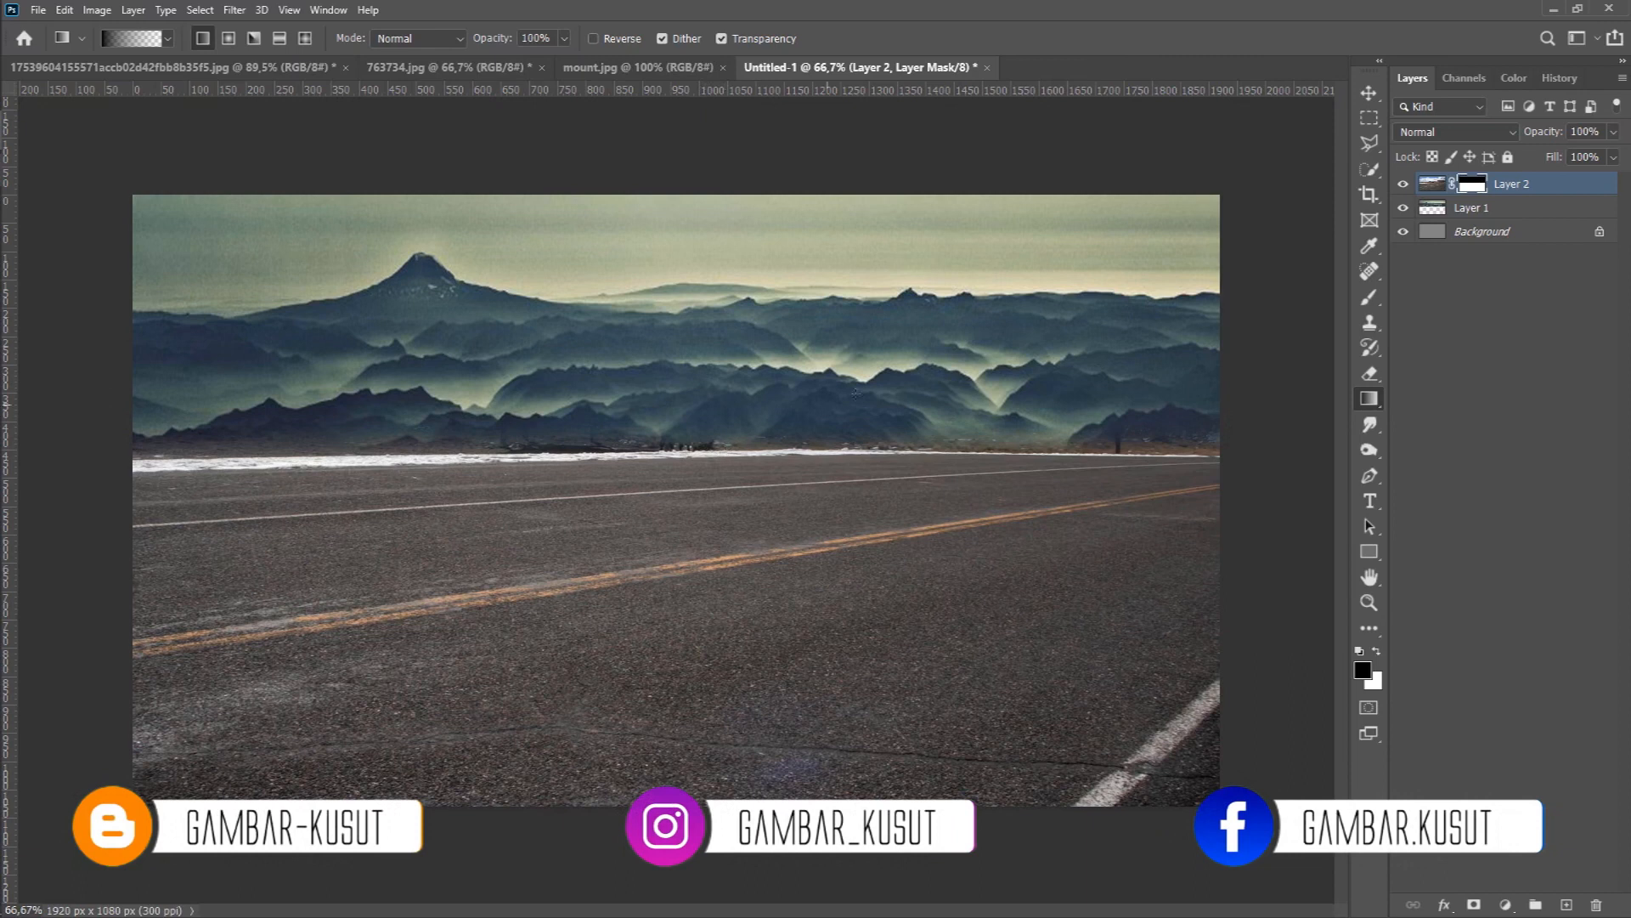
- Add a layer mask to the mountain layer and fade its lower edge with upward gradients
click(1483, 208)
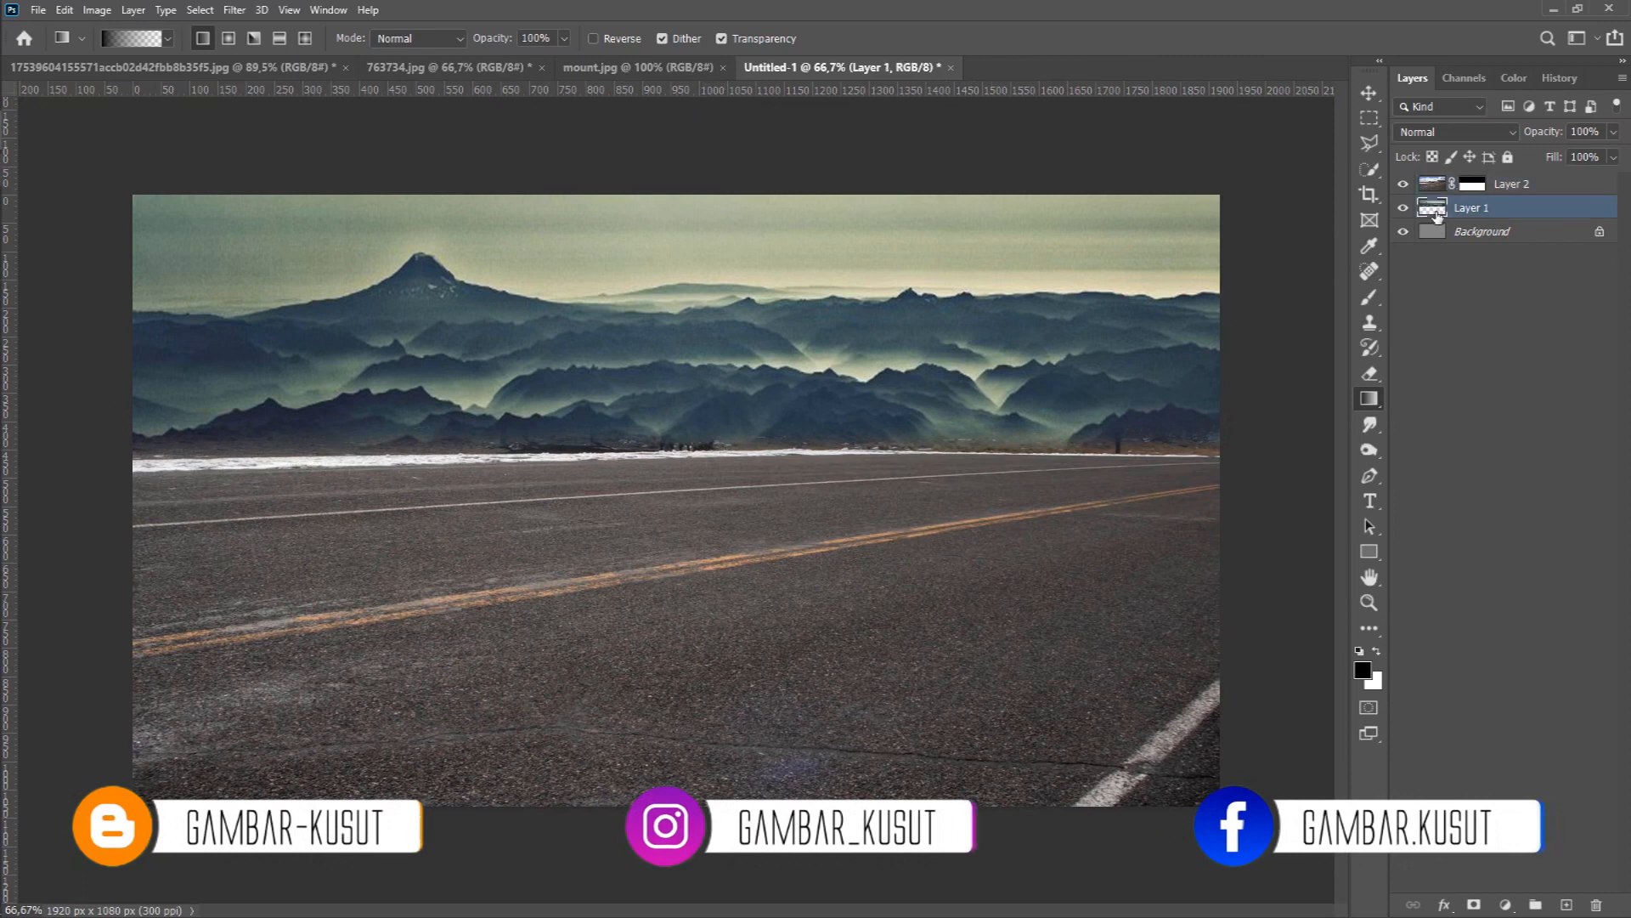
click(1475, 905)
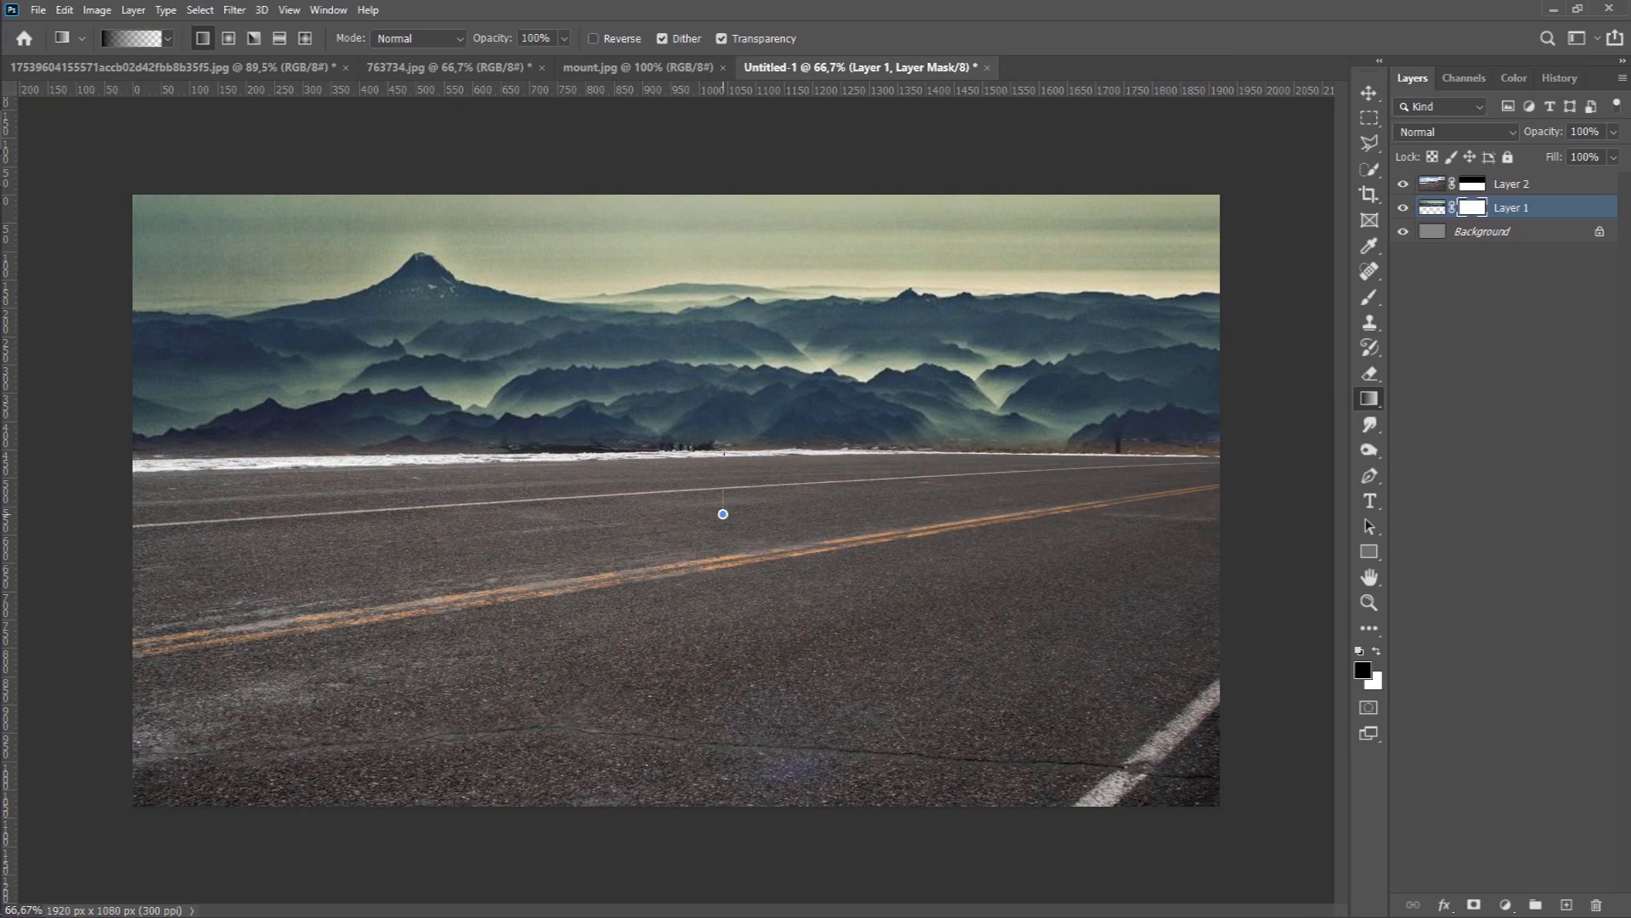
drag(724, 399, 680, 348)
drag(669, 534, 669, 349)
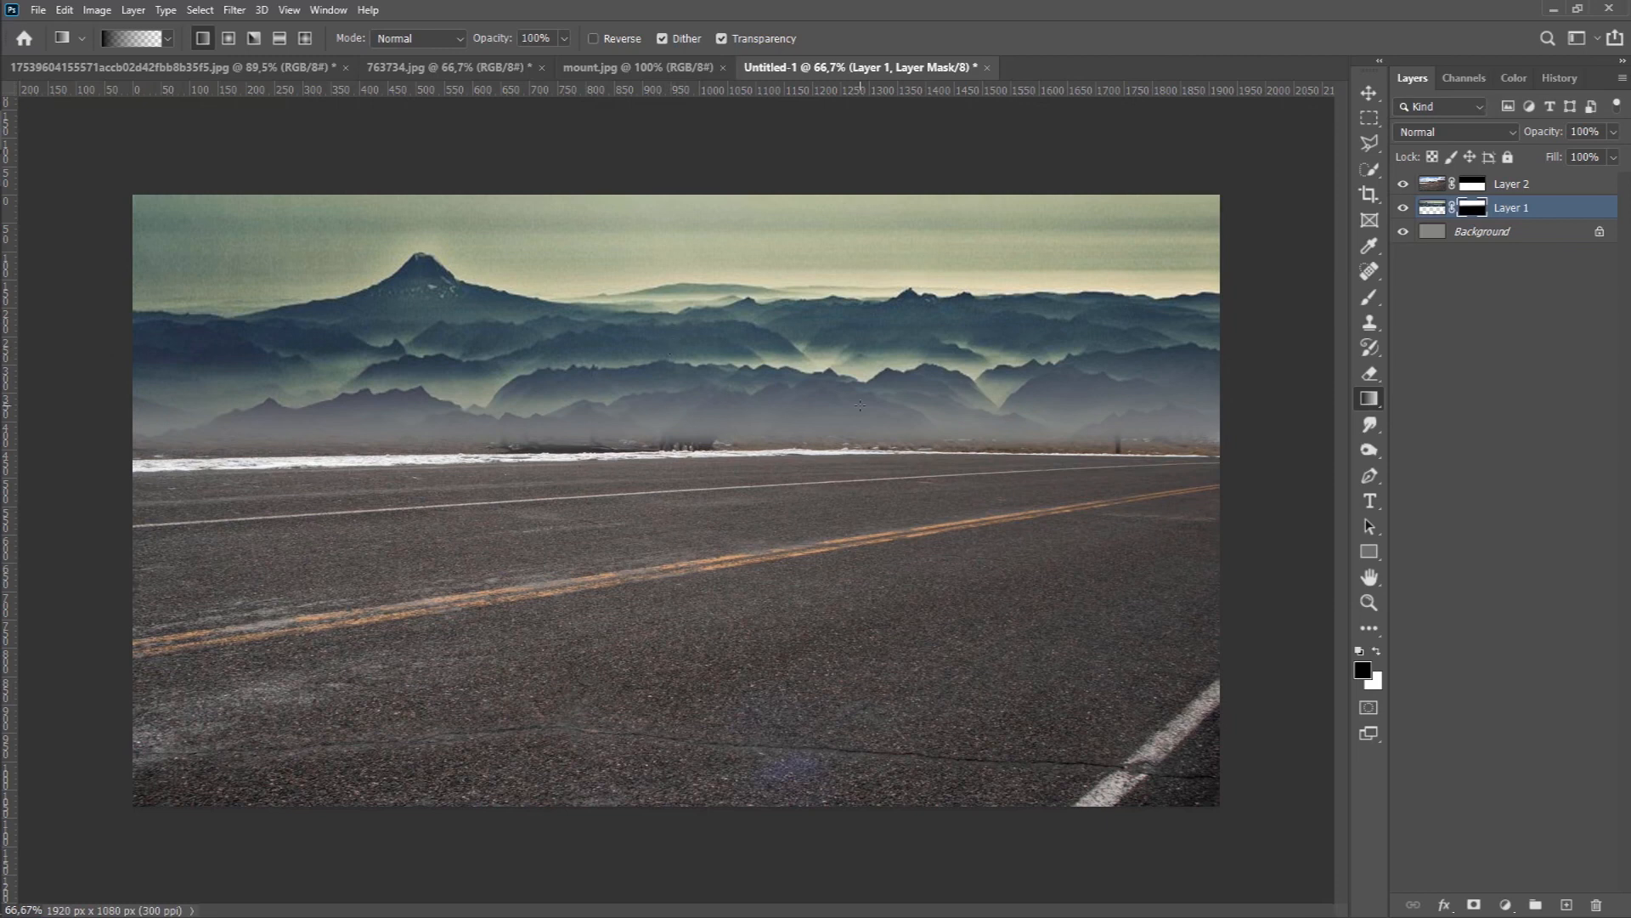
- Fade the far edge of the road into the grey background with repeated downward gradients on Layer 2's mask
click(1475, 186)
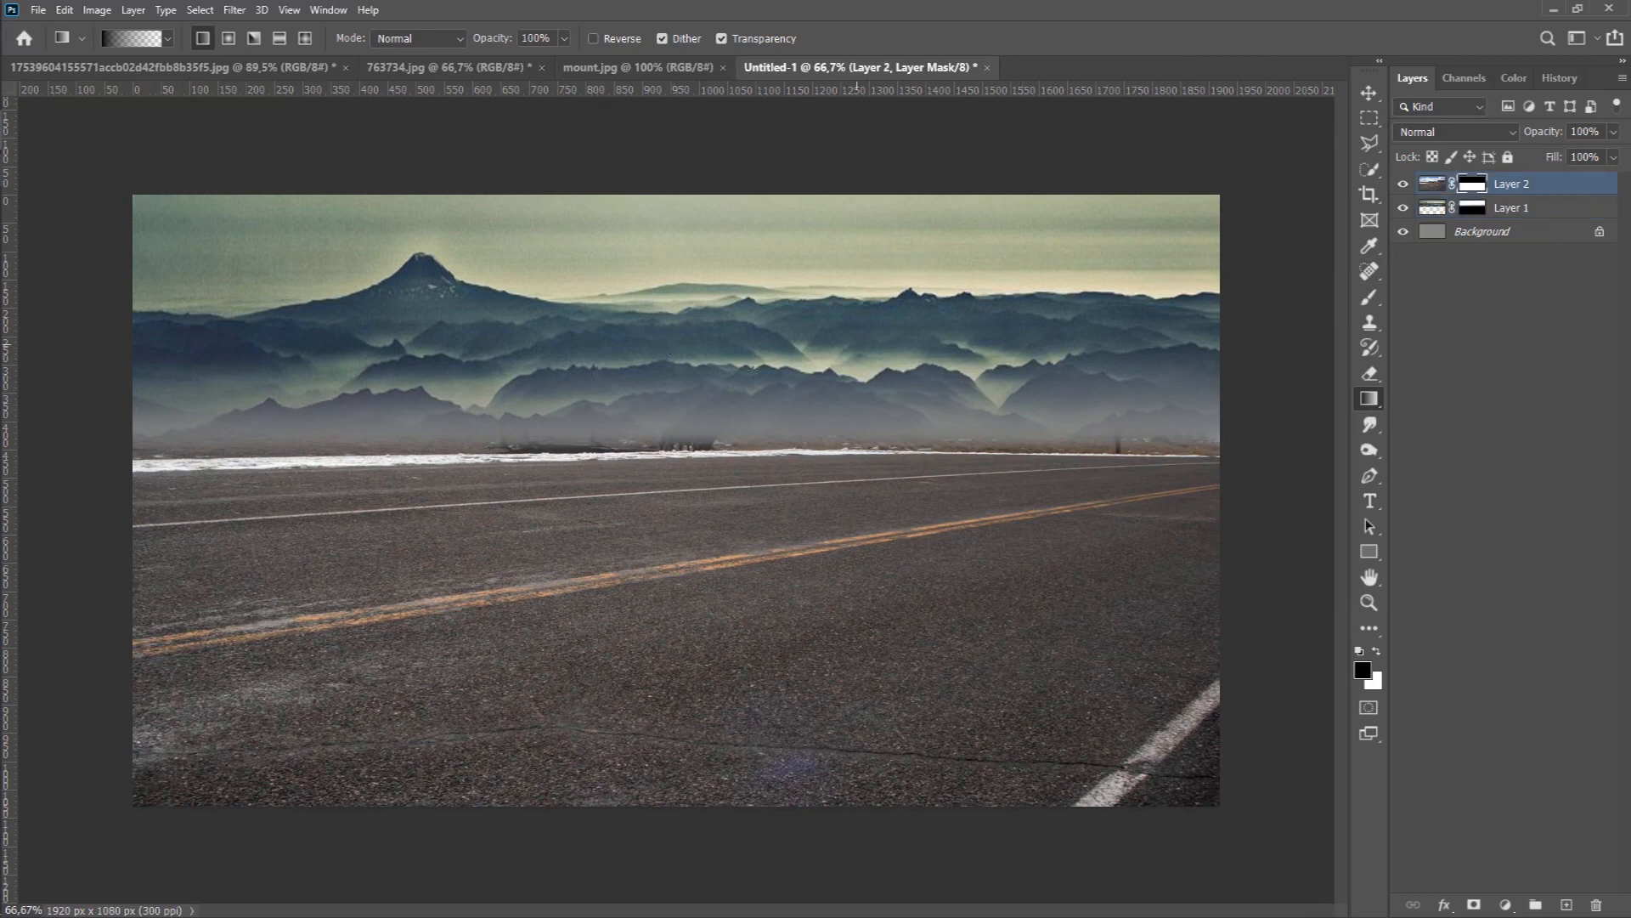
drag(652, 309, 676, 418)
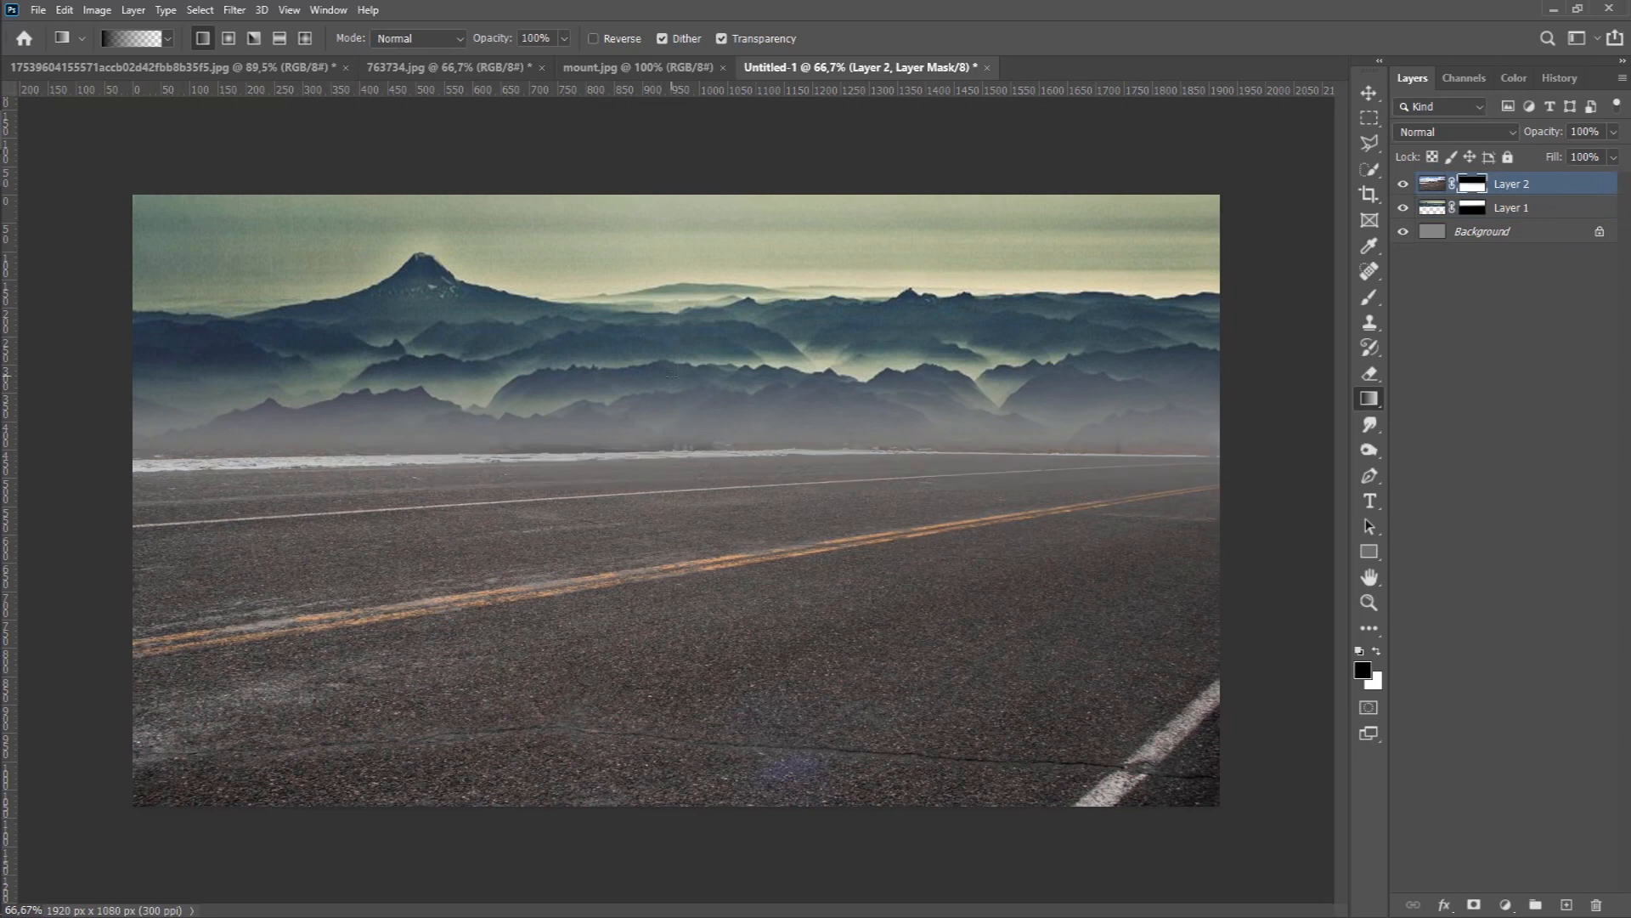
drag(656, 562, 657, 575)
drag(587, 290, 515, 525)
drag(643, 310, 646, 493)
drag(672, 365, 674, 524)
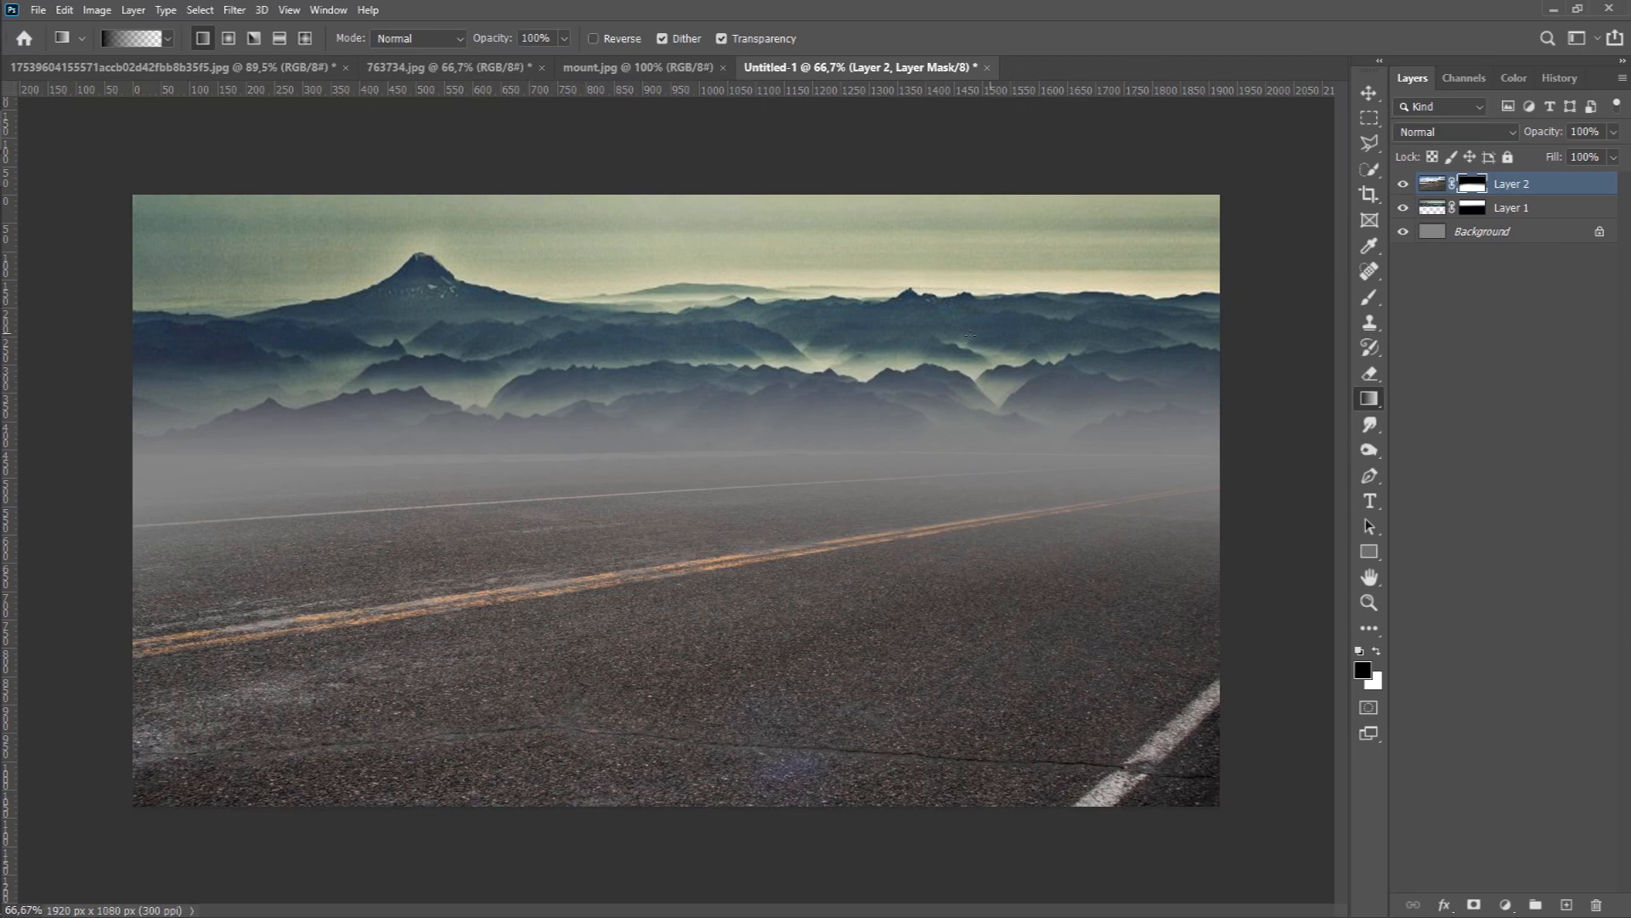
- Fade the lower mountain ridges into grey fog with further upward gradients on Layer 1's mask
click(1432, 209)
click(1472, 208)
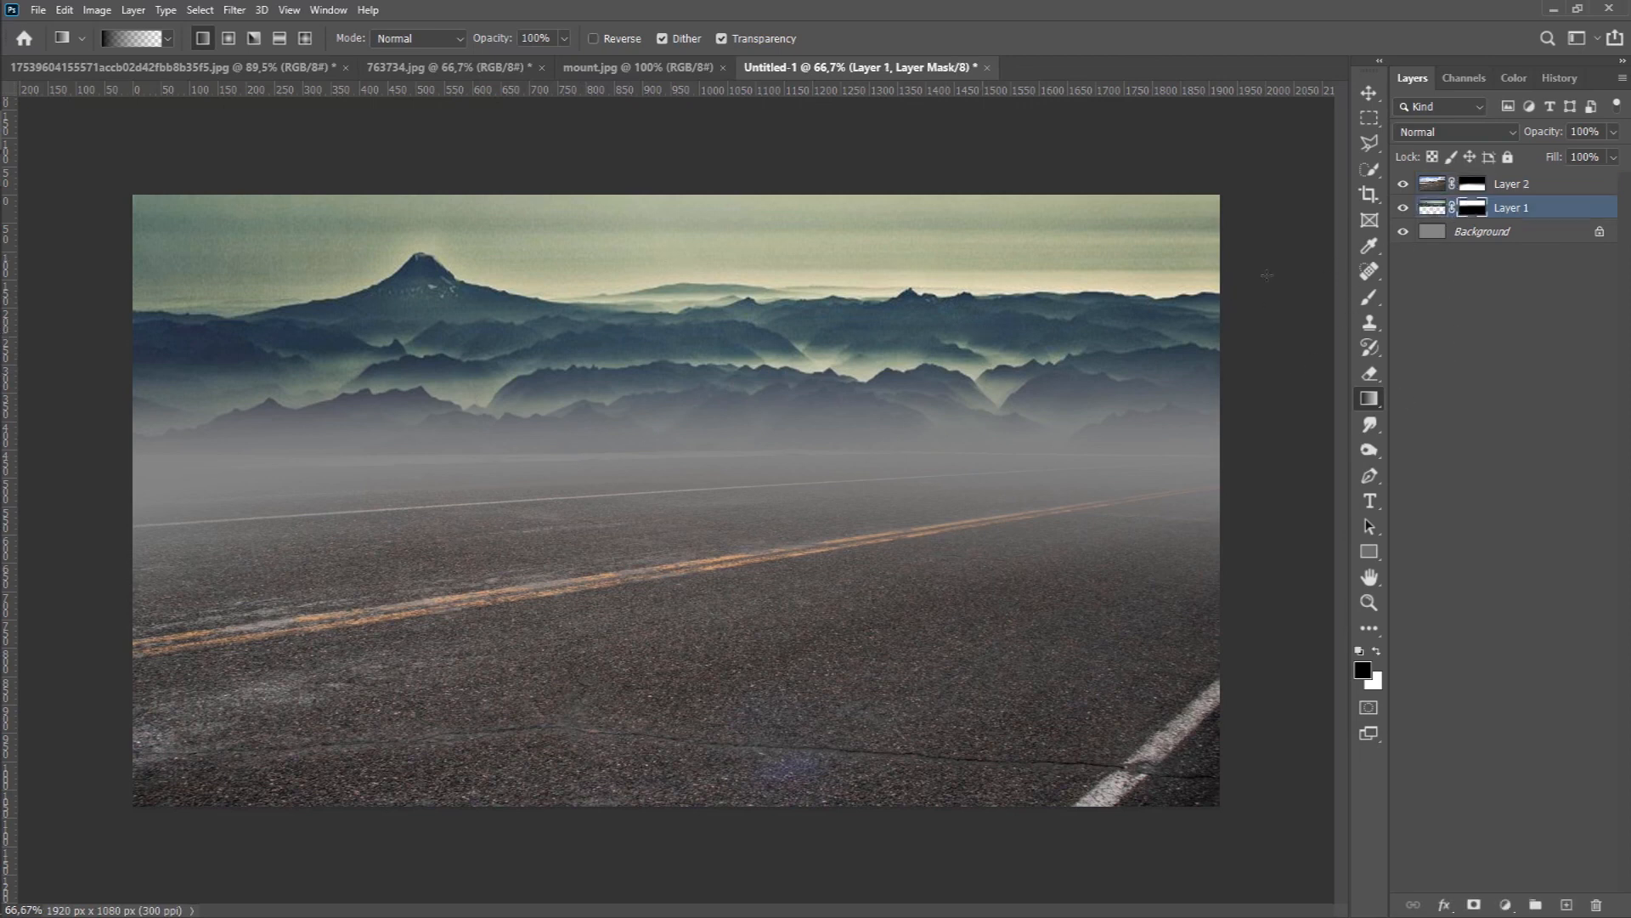
drag(651, 537, 663, 243)
drag(673, 366, 688, 200)
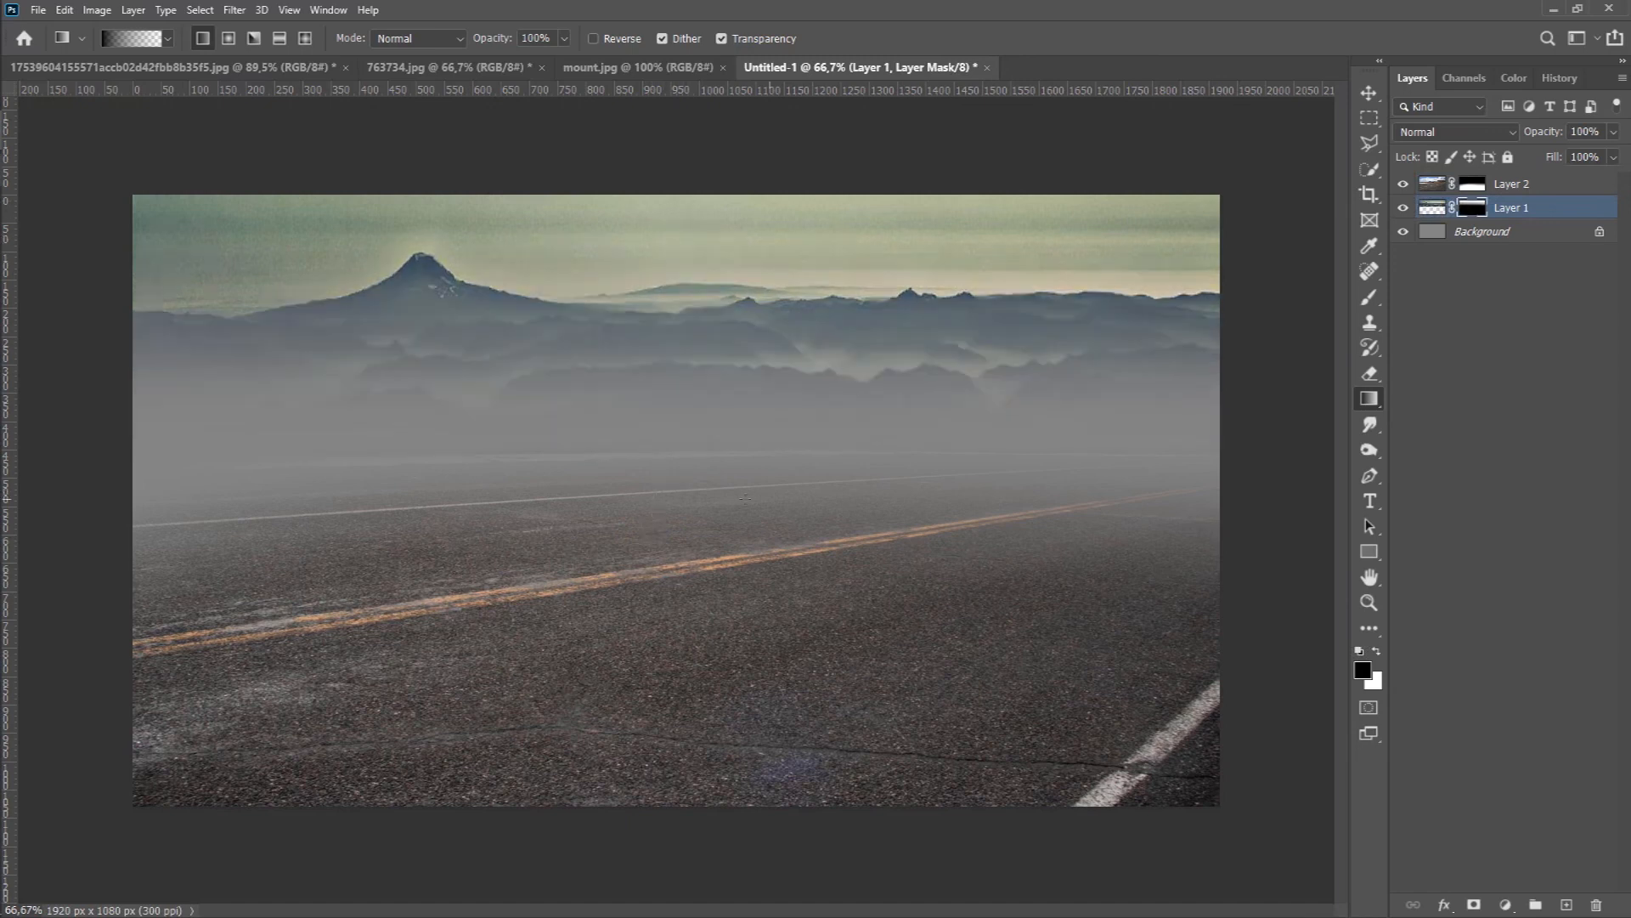
drag(672, 246, 680, 215)
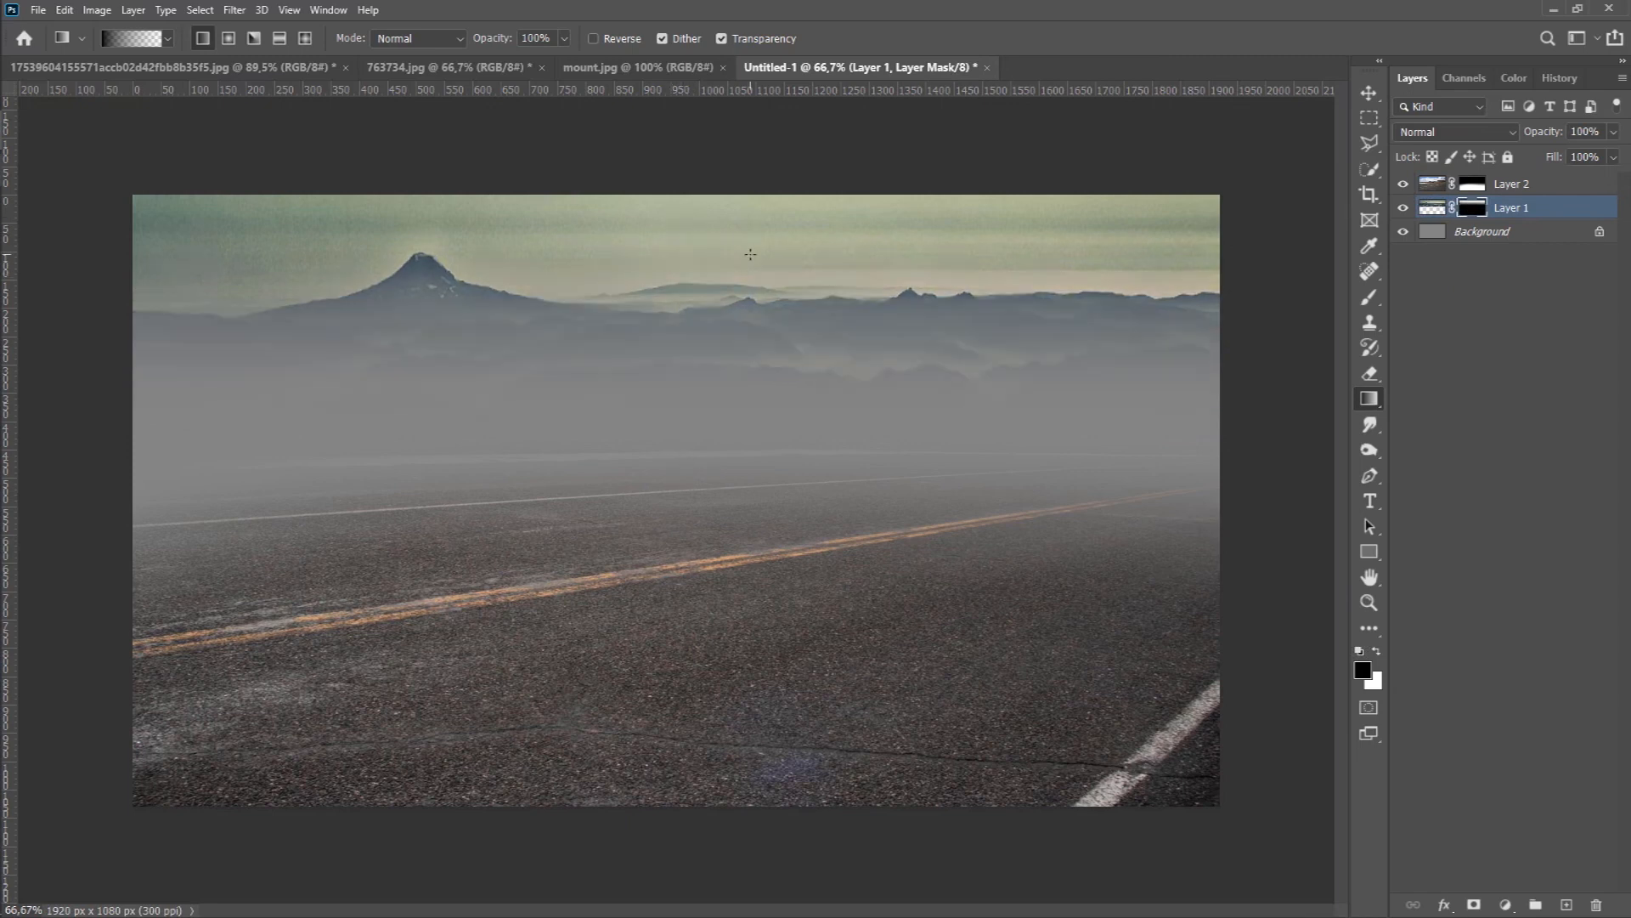
- In the canoe photo, start a Pen tool path at the stern tip and trace the upper edge to the paddler's back
click(216, 68)
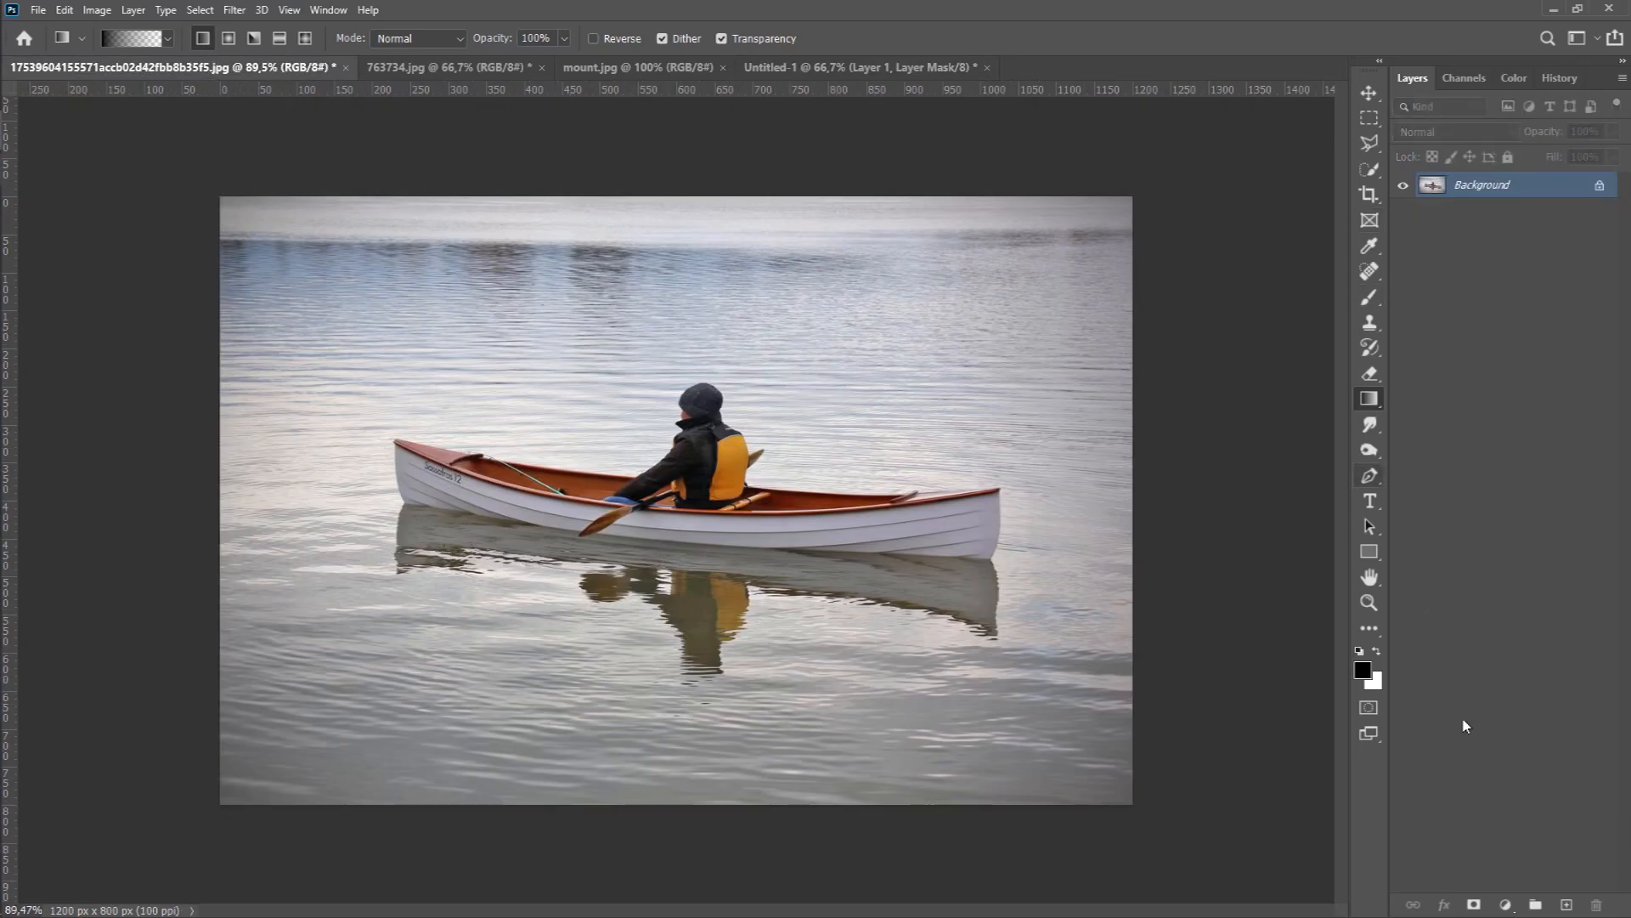
click(1370, 475)
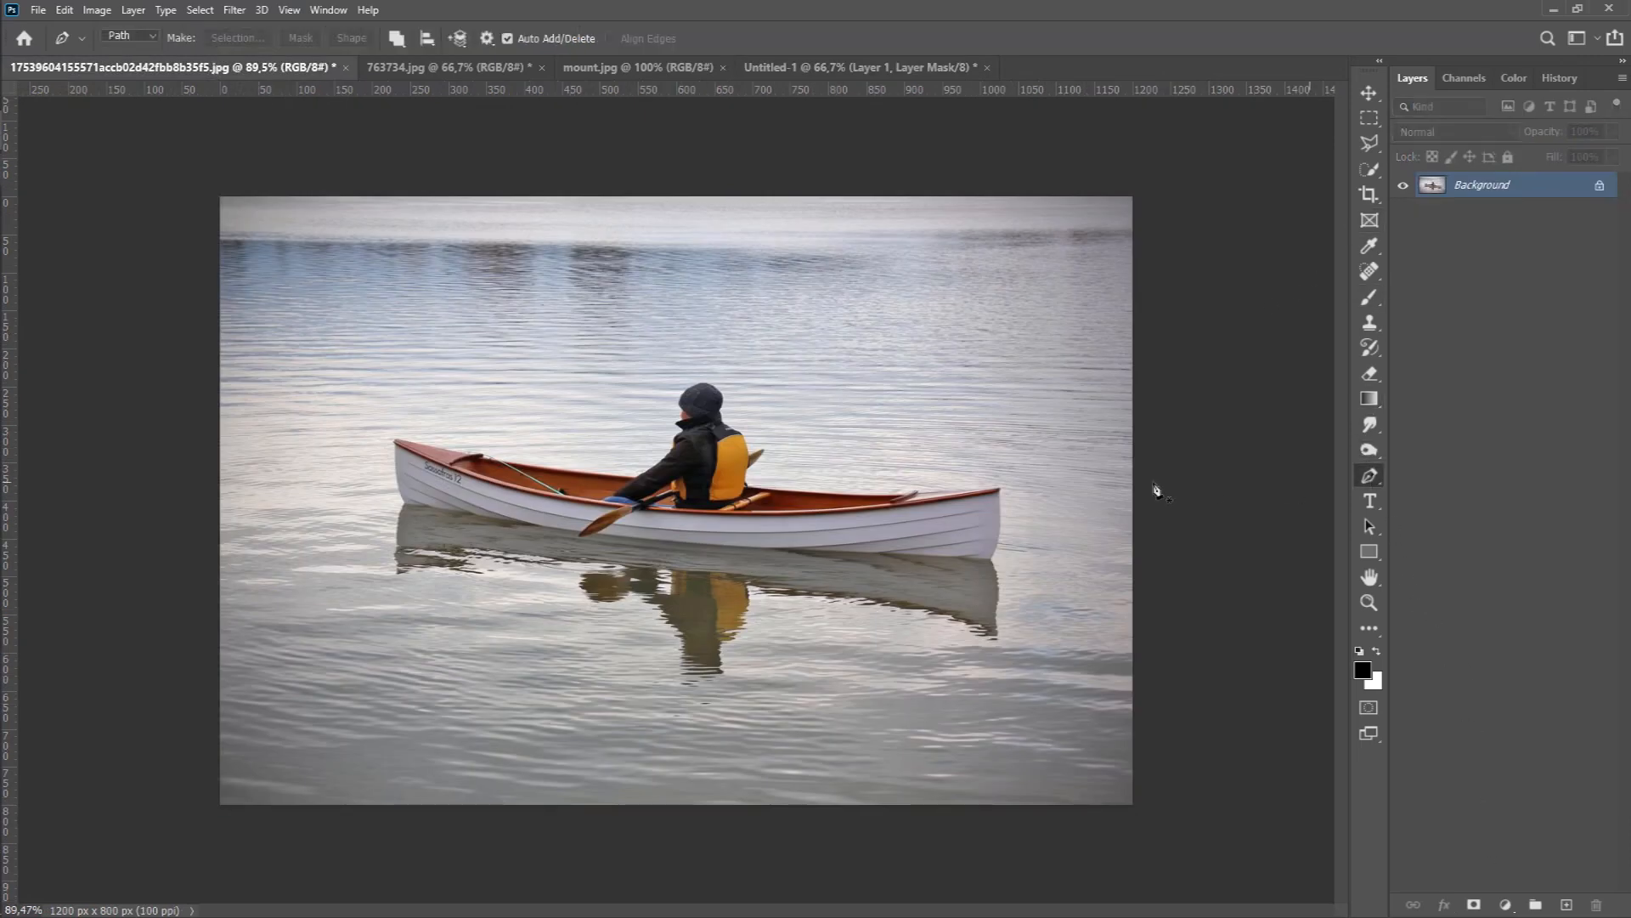
scroll(819, 572, up, 10)
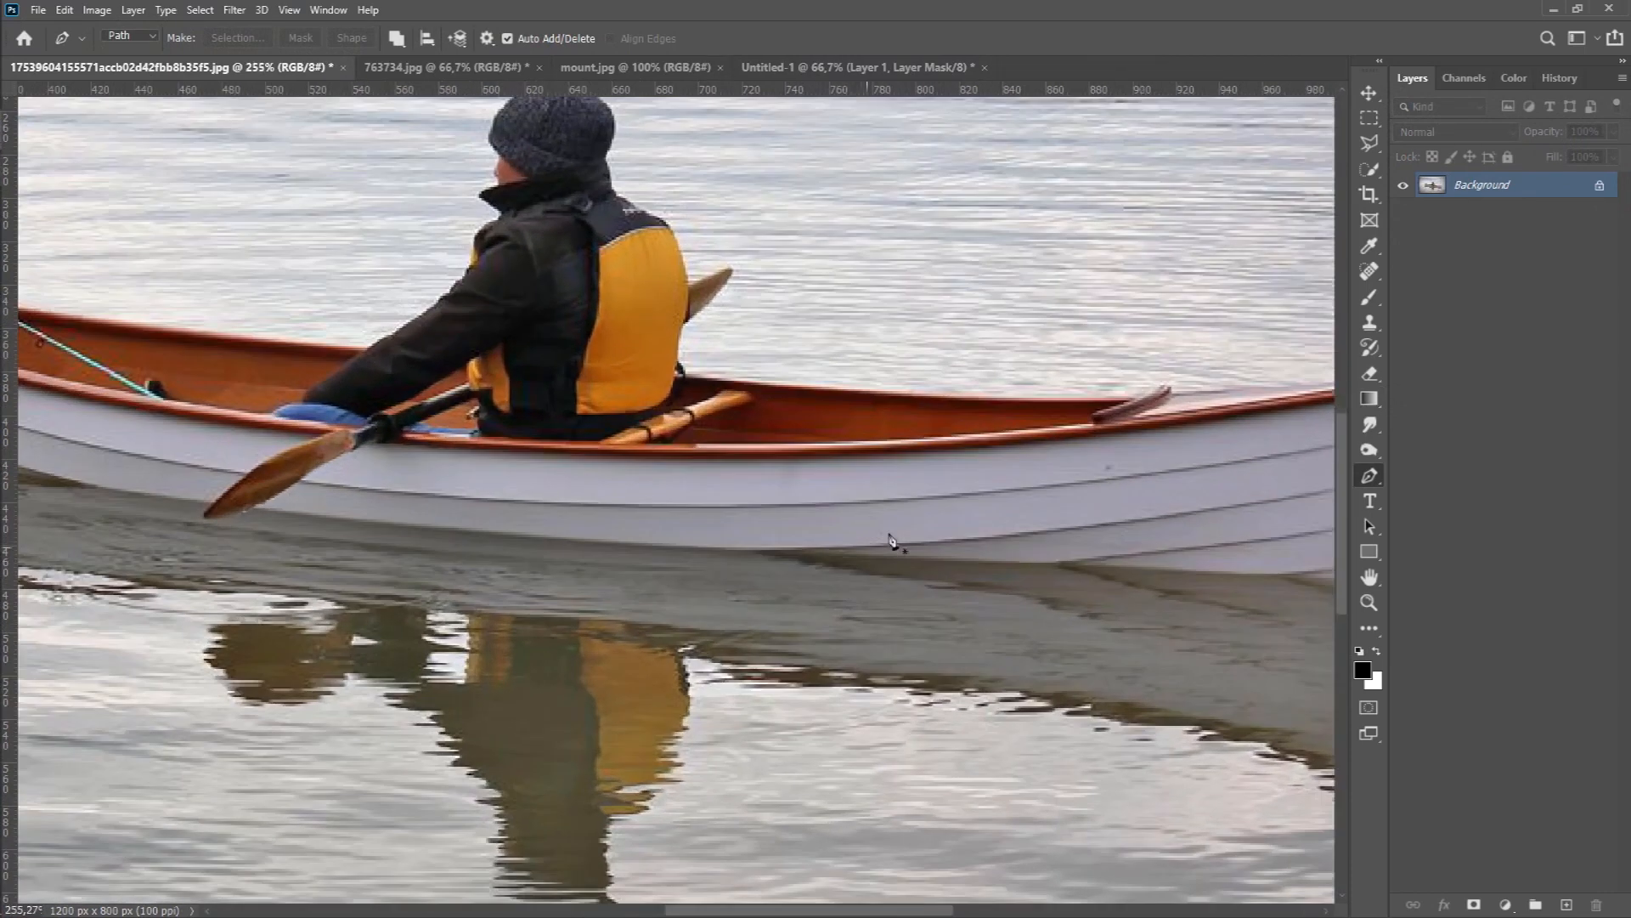
drag(1201, 375, 830, 462)
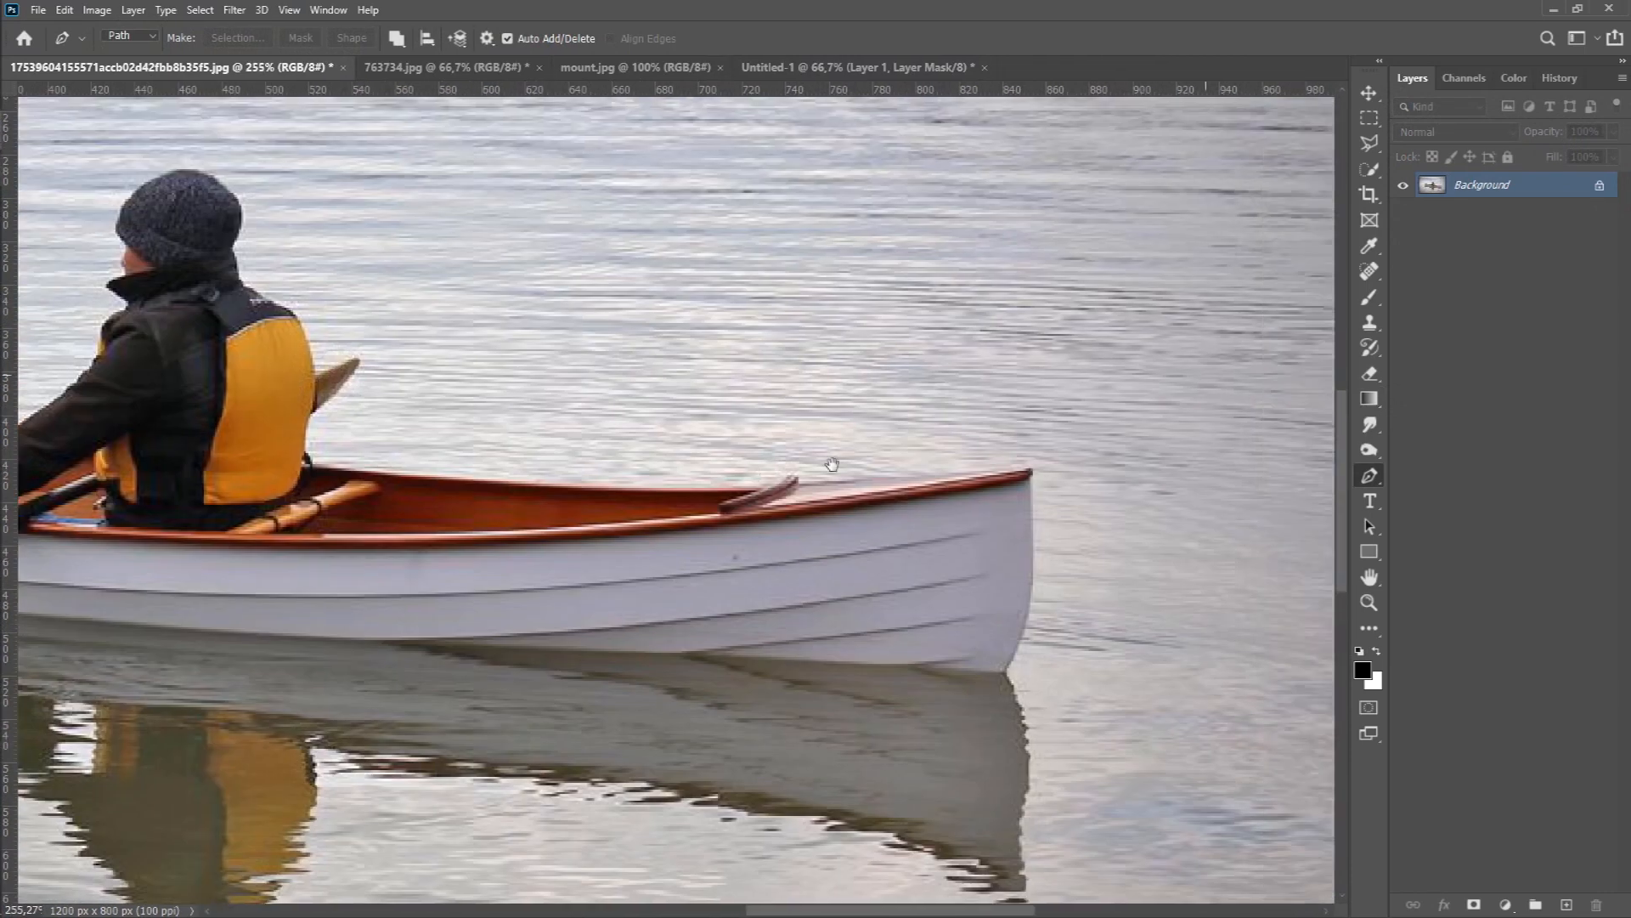
scroll(994, 510, up, 2)
click(1037, 460)
click(758, 478)
drag(899, 470, 899, 473)
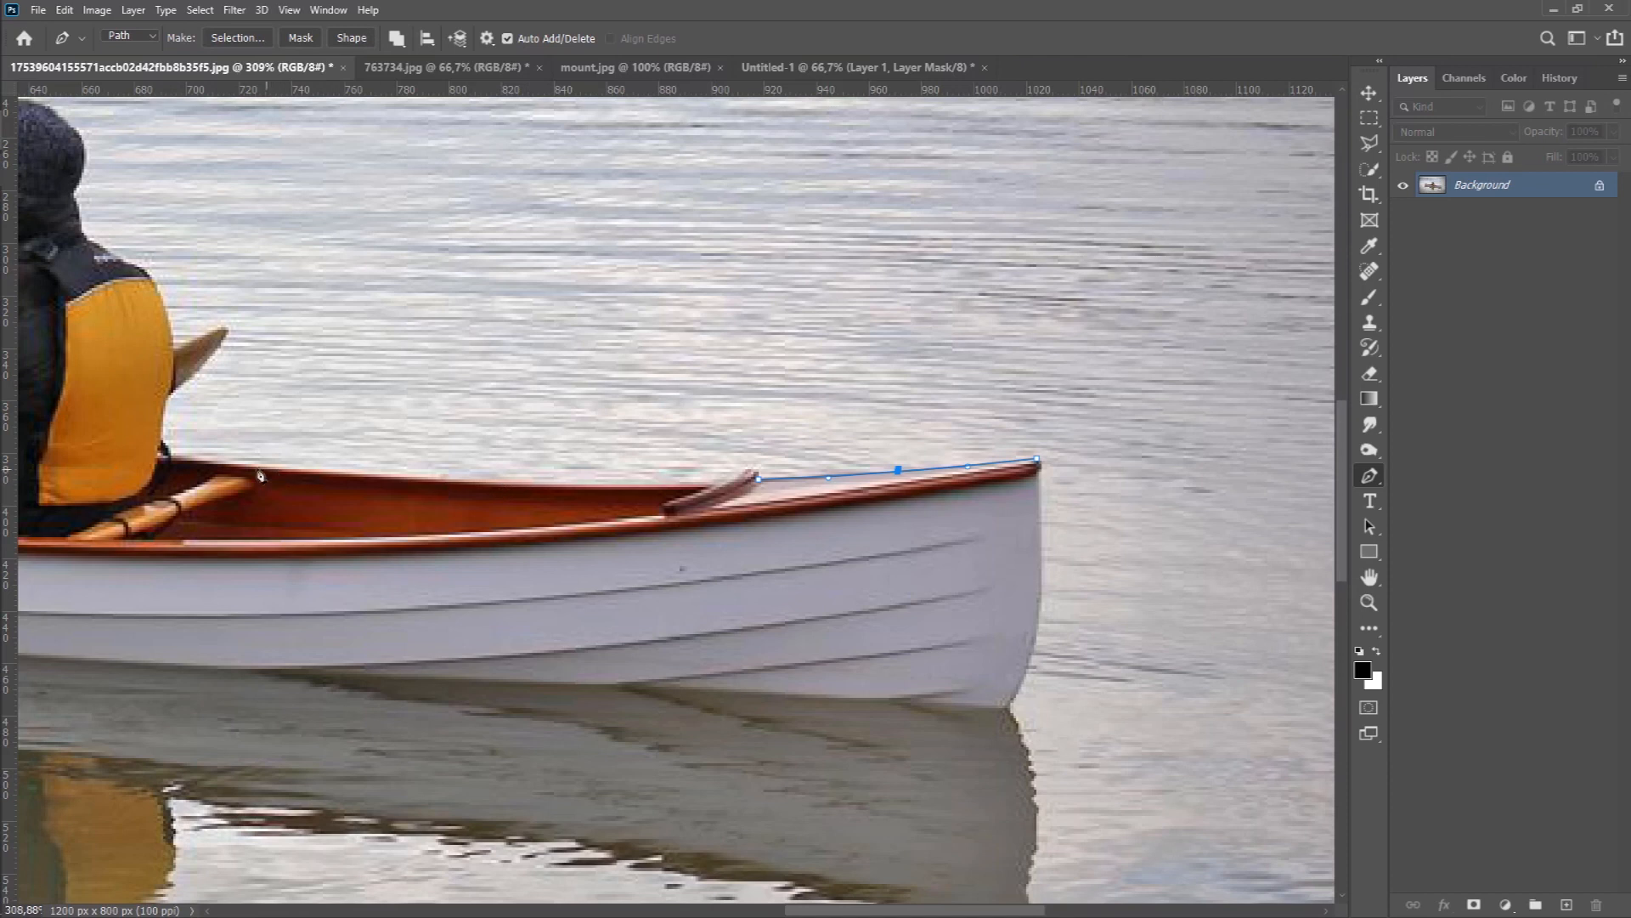
click(159, 457)
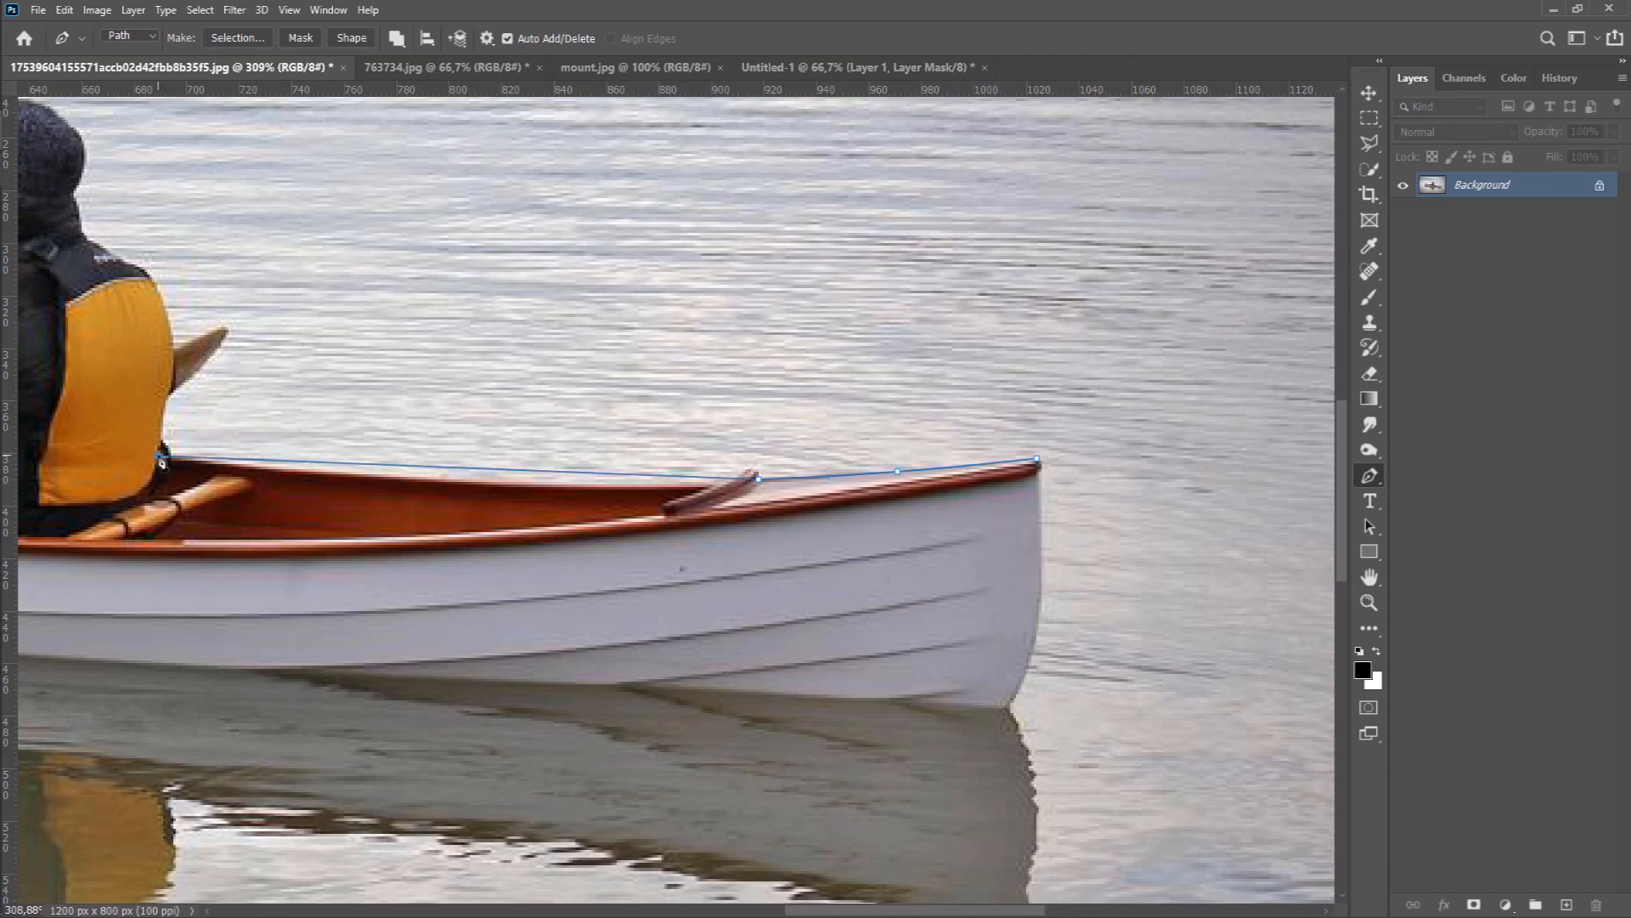
click(449, 467)
drag(449, 472, 444, 480)
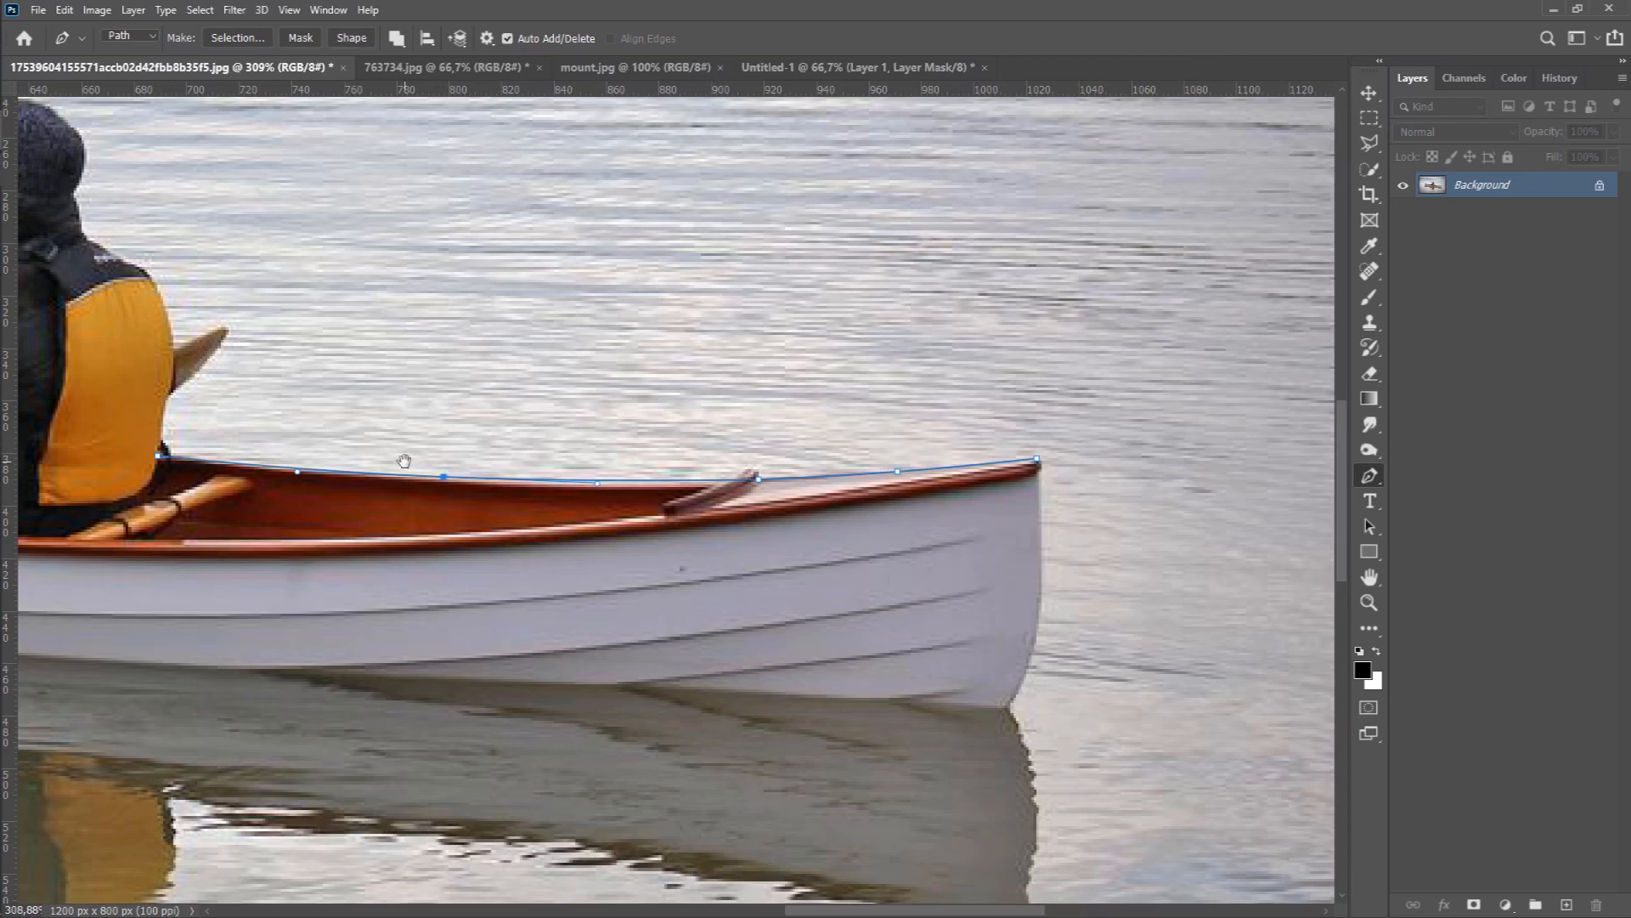
- Continue the path around the paddle blade behind the paddler and up the back of the yellow vest
drag(405, 459, 686, 491)
click(438, 473)
click(450, 425)
click(506, 368)
click(483, 396)
click(496, 362)
click(452, 383)
click(430, 308)
click(420, 302)
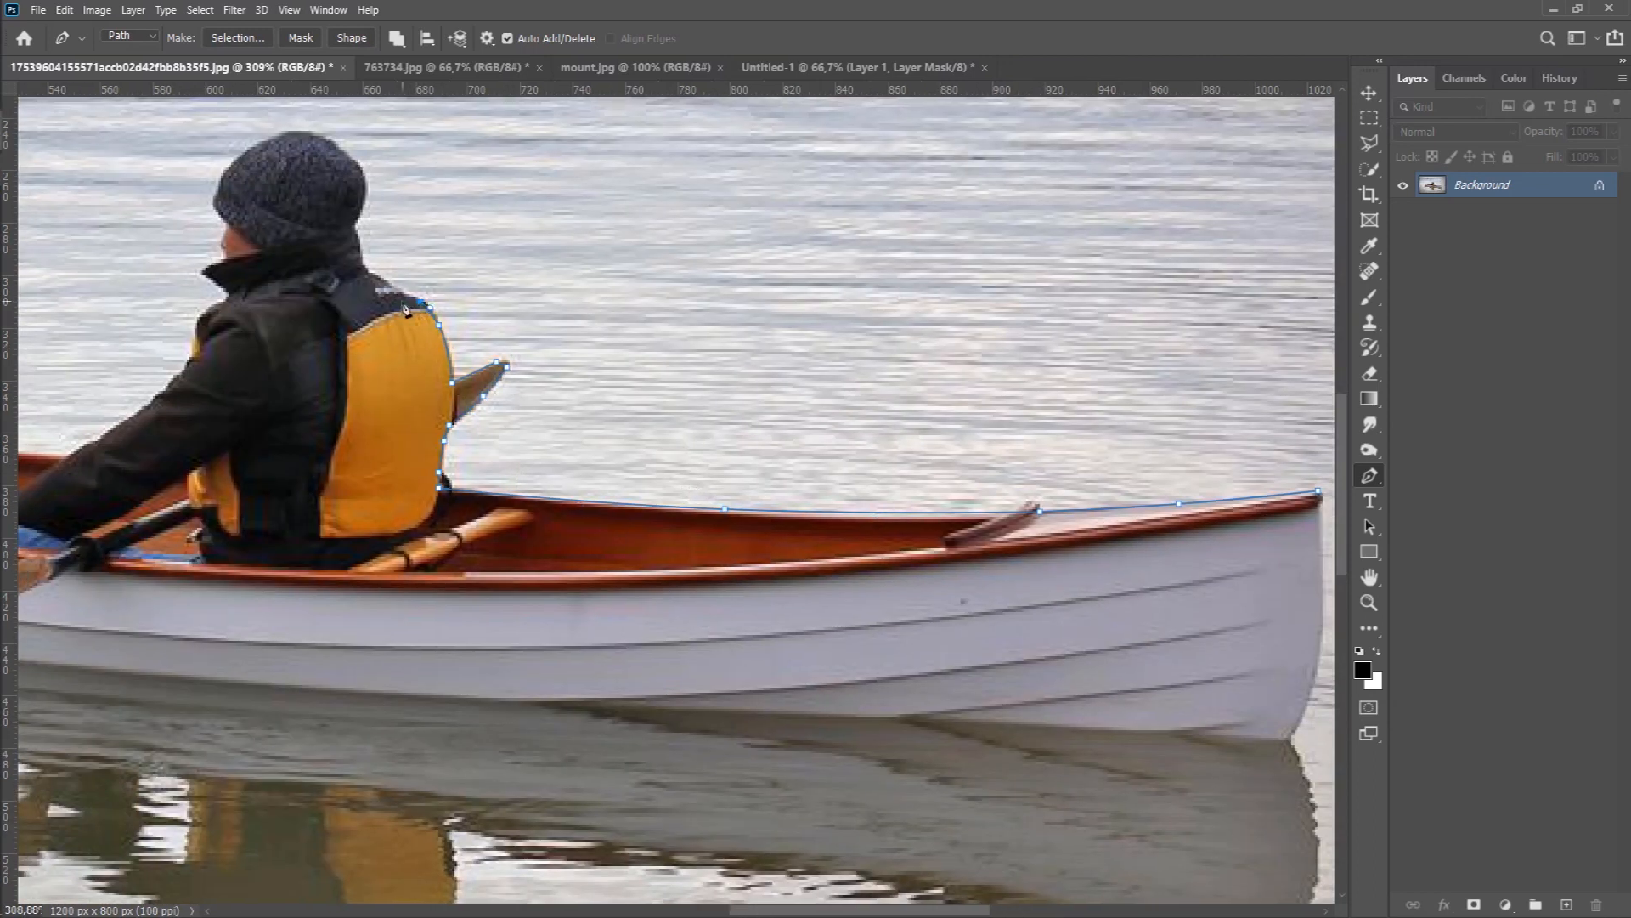
- Extend the path over the paddler's shoulder and neck and around the knit hat
scroll(404, 304, up, 6)
click(434, 343)
click(425, 330)
click(416, 283)
click(406, 255)
drag(418, 166, 503, 356)
click(466, 304)
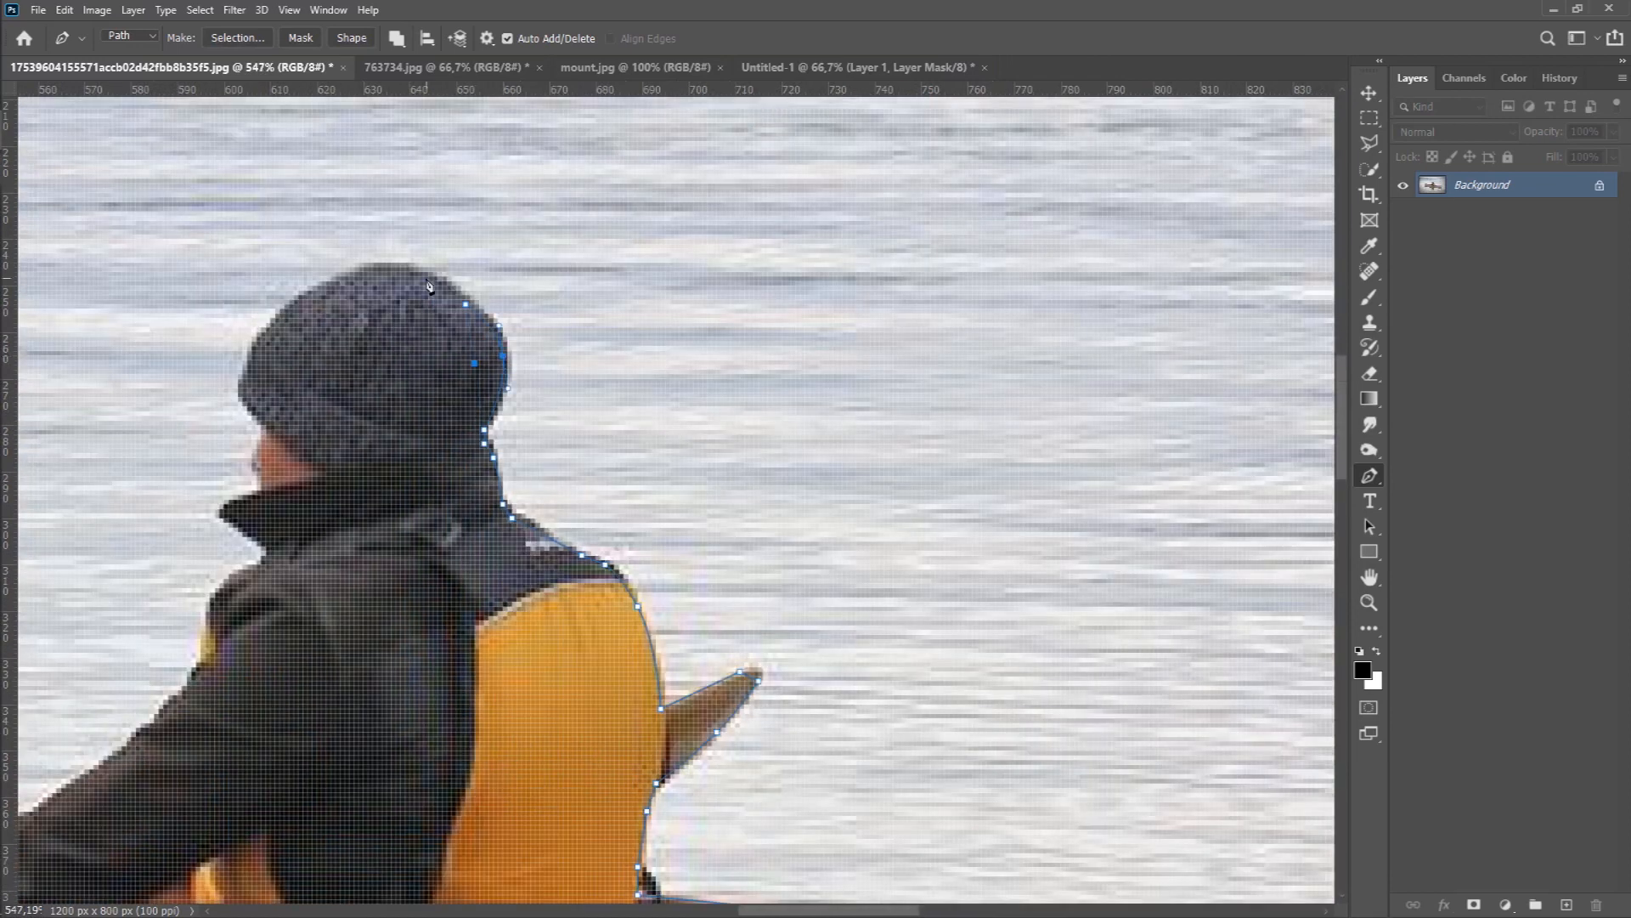
click(423, 276)
click(378, 272)
click(327, 289)
click(285, 312)
click(251, 356)
click(248, 374)
click(242, 392)
- Trace the path down the paddler's face, collar and outstretched arm
click(269, 420)
click(260, 443)
click(256, 457)
mouse_move(264, 499)
mouse_down()
mouse_move(317, 462)
mouse_move(564, 382)
mouse_up()
click(319, 451)
click(291, 465)
click(276, 474)
click(323, 512)
click(319, 525)
click(359, 435)
click(340, 459)
click(326, 473)
click(312, 482)
click(288, 504)
click(356, 467)
- Trace the path along the canoe's upper edge from the paddler's arm toward the bow tip
drag(122, 484, 677, 553)
click(447, 532)
drag(128, 501, 477, 530)
click(569, 535)
click(471, 520)
click(433, 512)
drag(297, 489, 668, 568)
click(669, 554)
click(567, 550)
click(162, 462)
- Trace the path around the bow tip and down the bow's curved front edge to the waterline
drag(162, 461, 381, 463)
click(348, 464)
click(343, 478)
click(353, 492)
click(447, 706)
- Trace the path along the hull's waterline from bow to stern, including the paddle blade that dips below it
drag(651, 689, 503, 488)
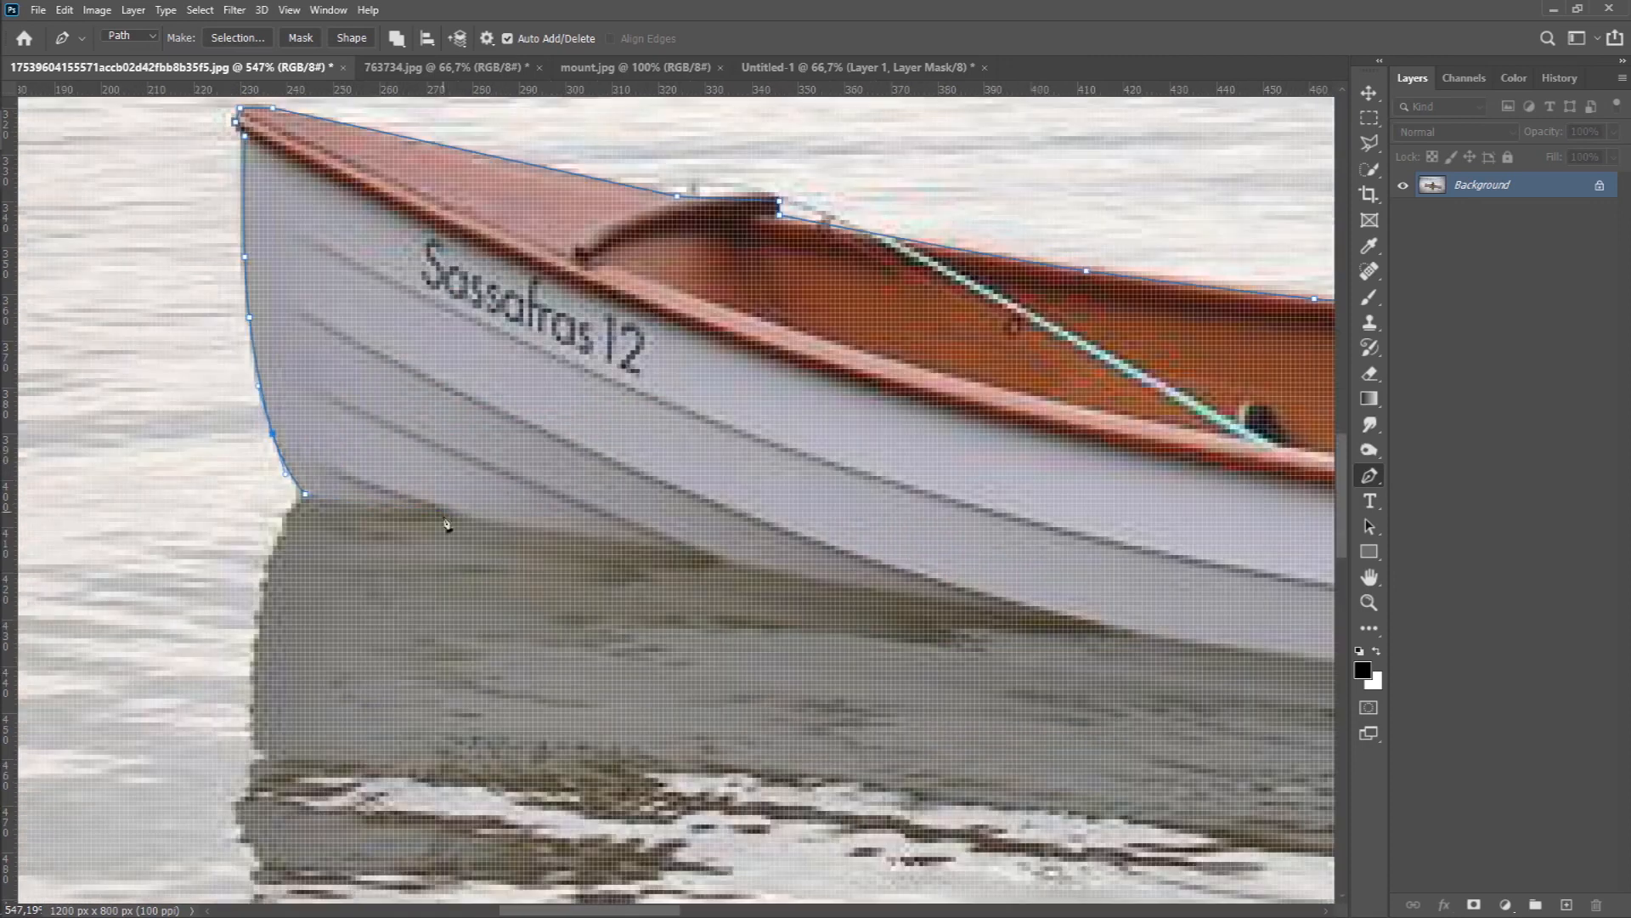
click(486, 519)
scroll(701, 571, down, 2)
drag(1019, 629, 710, 501)
click(940, 546)
drag(976, 568, 425, 501)
click(803, 510)
click(733, 472)
drag(1050, 490, 562, 539)
click(814, 545)
drag(841, 548, 543, 548)
click(900, 568)
click(1089, 576)
- Trace the path up the curved stern edge and close it at its starting point
click(1130, 484)
drag(1108, 534, 1113, 537)
click(1139, 422)
click(1135, 242)
click(1138, 224)
click(1137, 218)
- Convert the closed canoe and paddler path into a selection
scroll(1009, 333, down, 3)
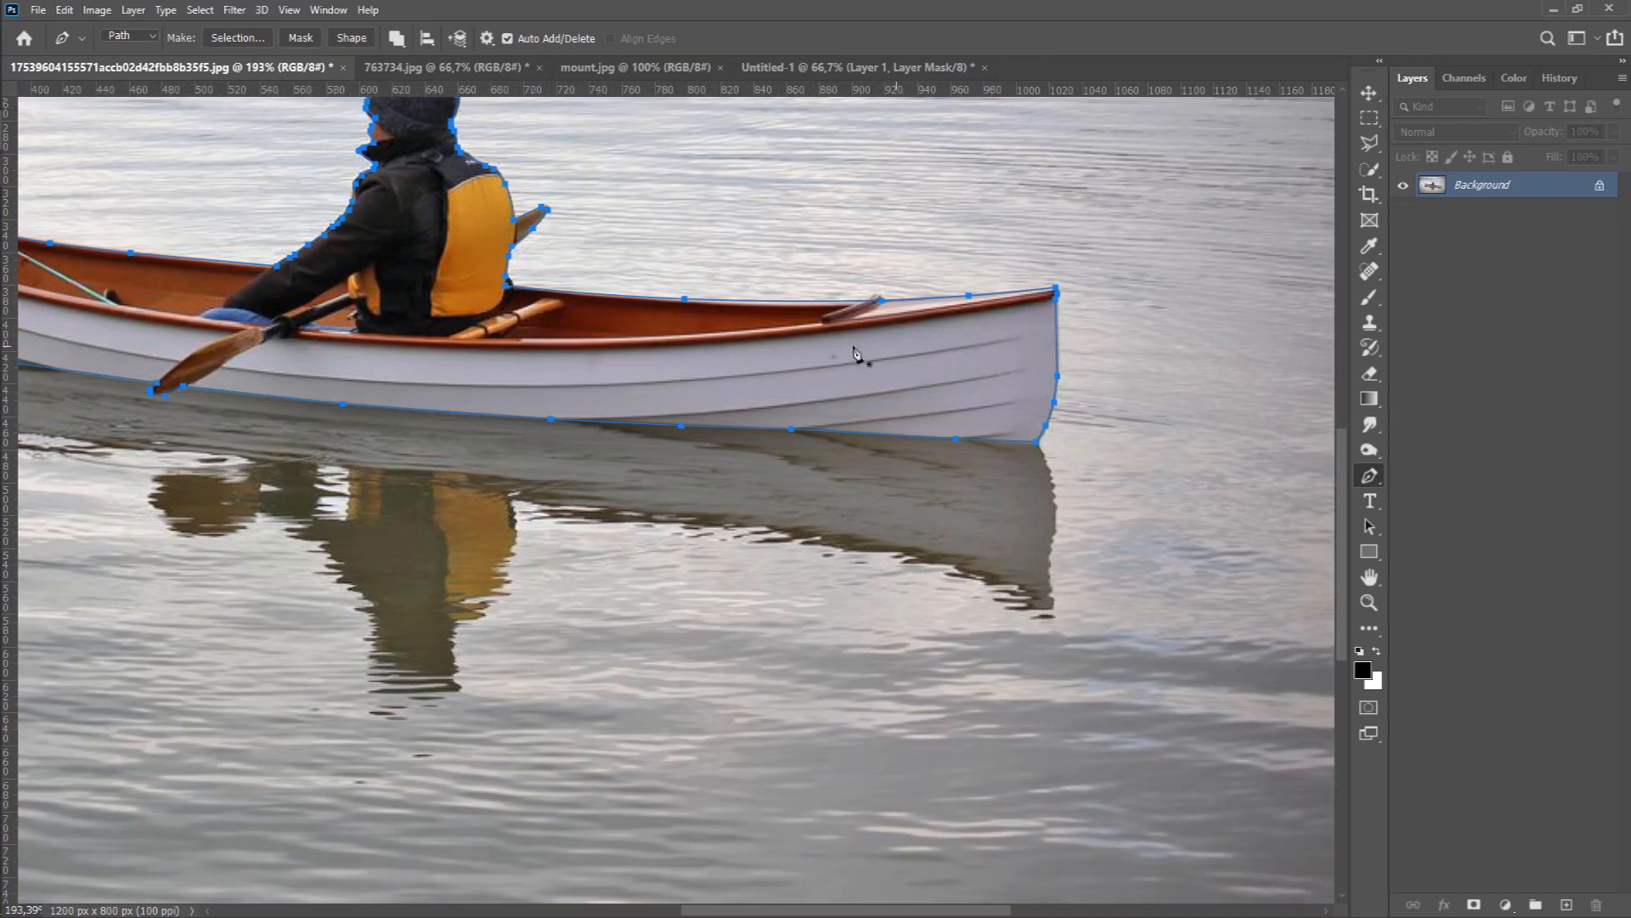
scroll(879, 353, down, 2)
drag(478, 205, 625, 360)
key(ctrl+Return)
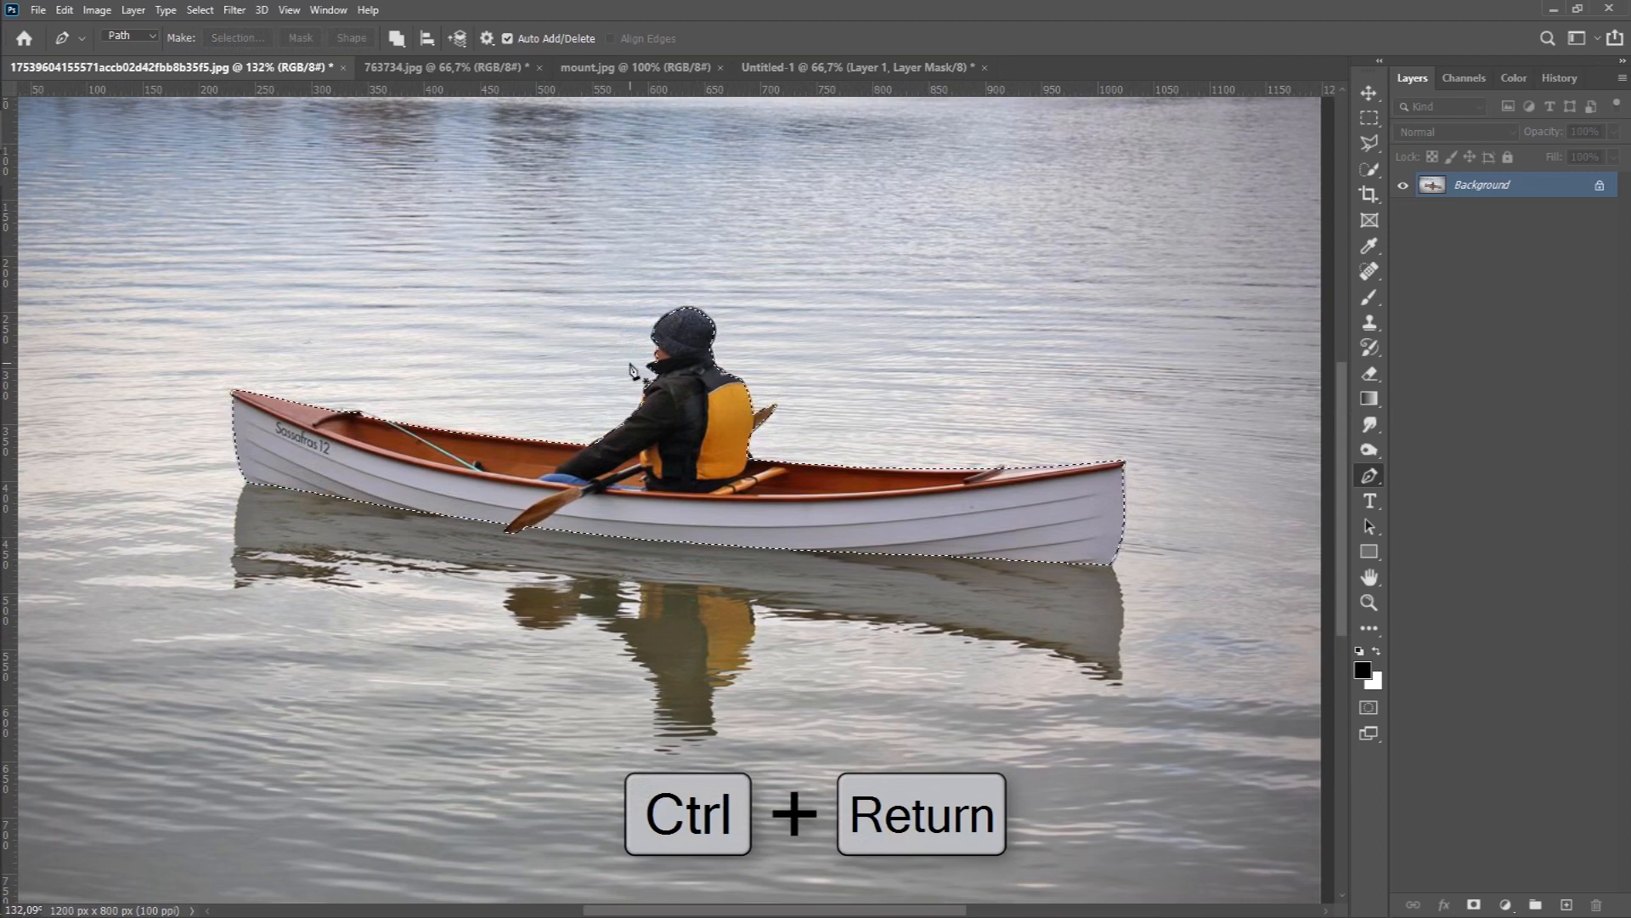
- Refine the edge of the canoe selection with Smooth set to 5 and output it as a selection
click(234, 9)
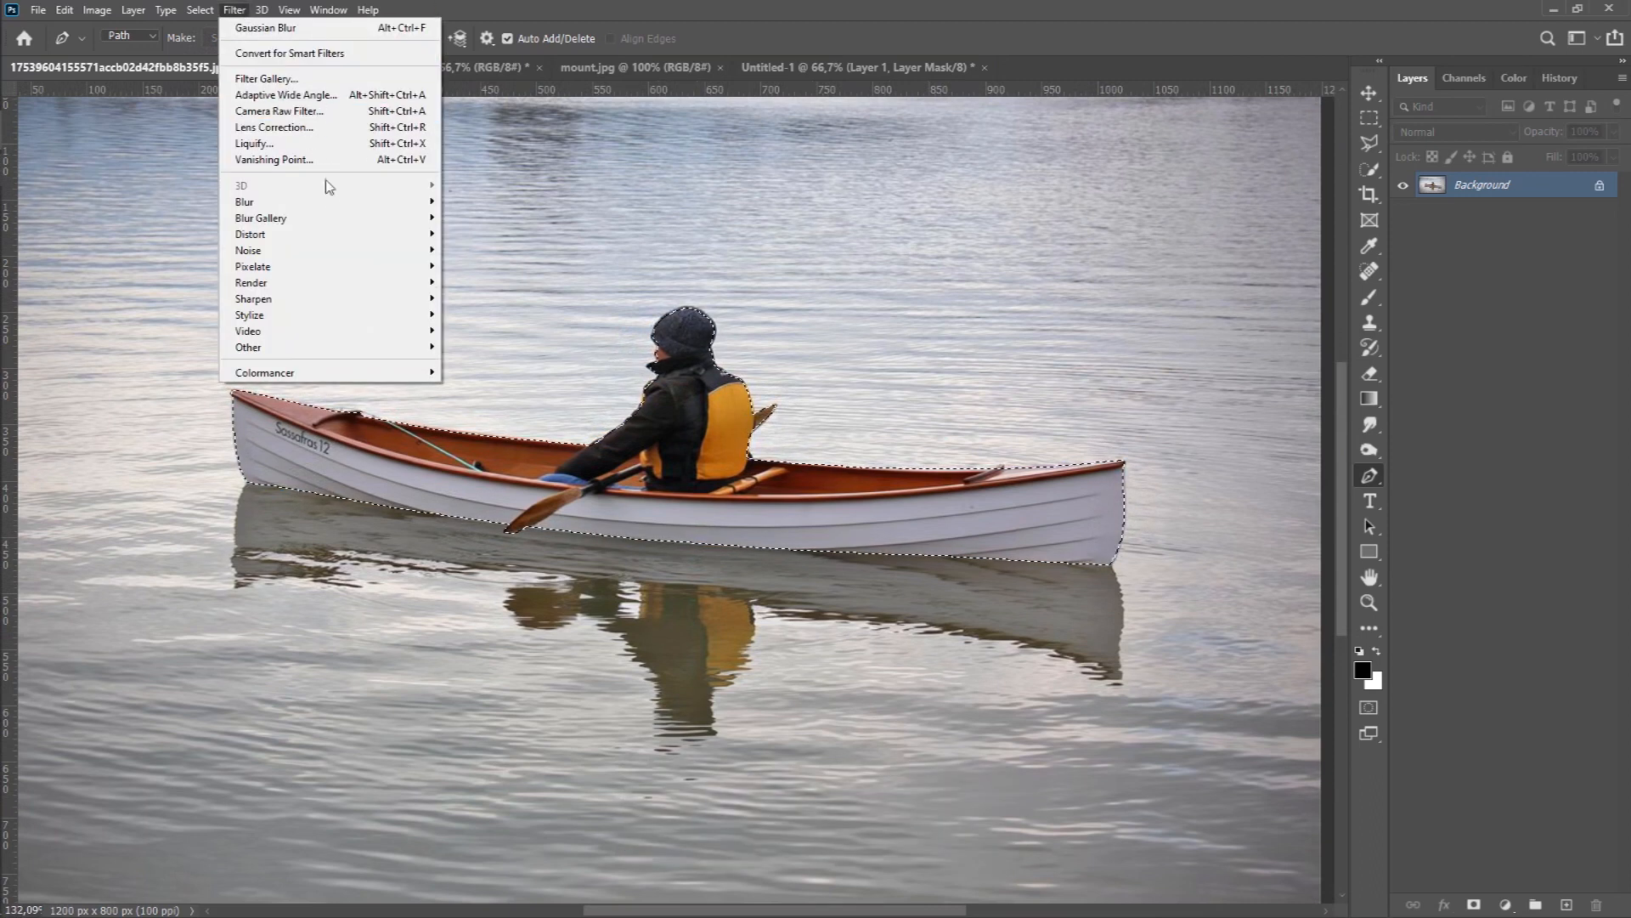
mouse_move(201, 9)
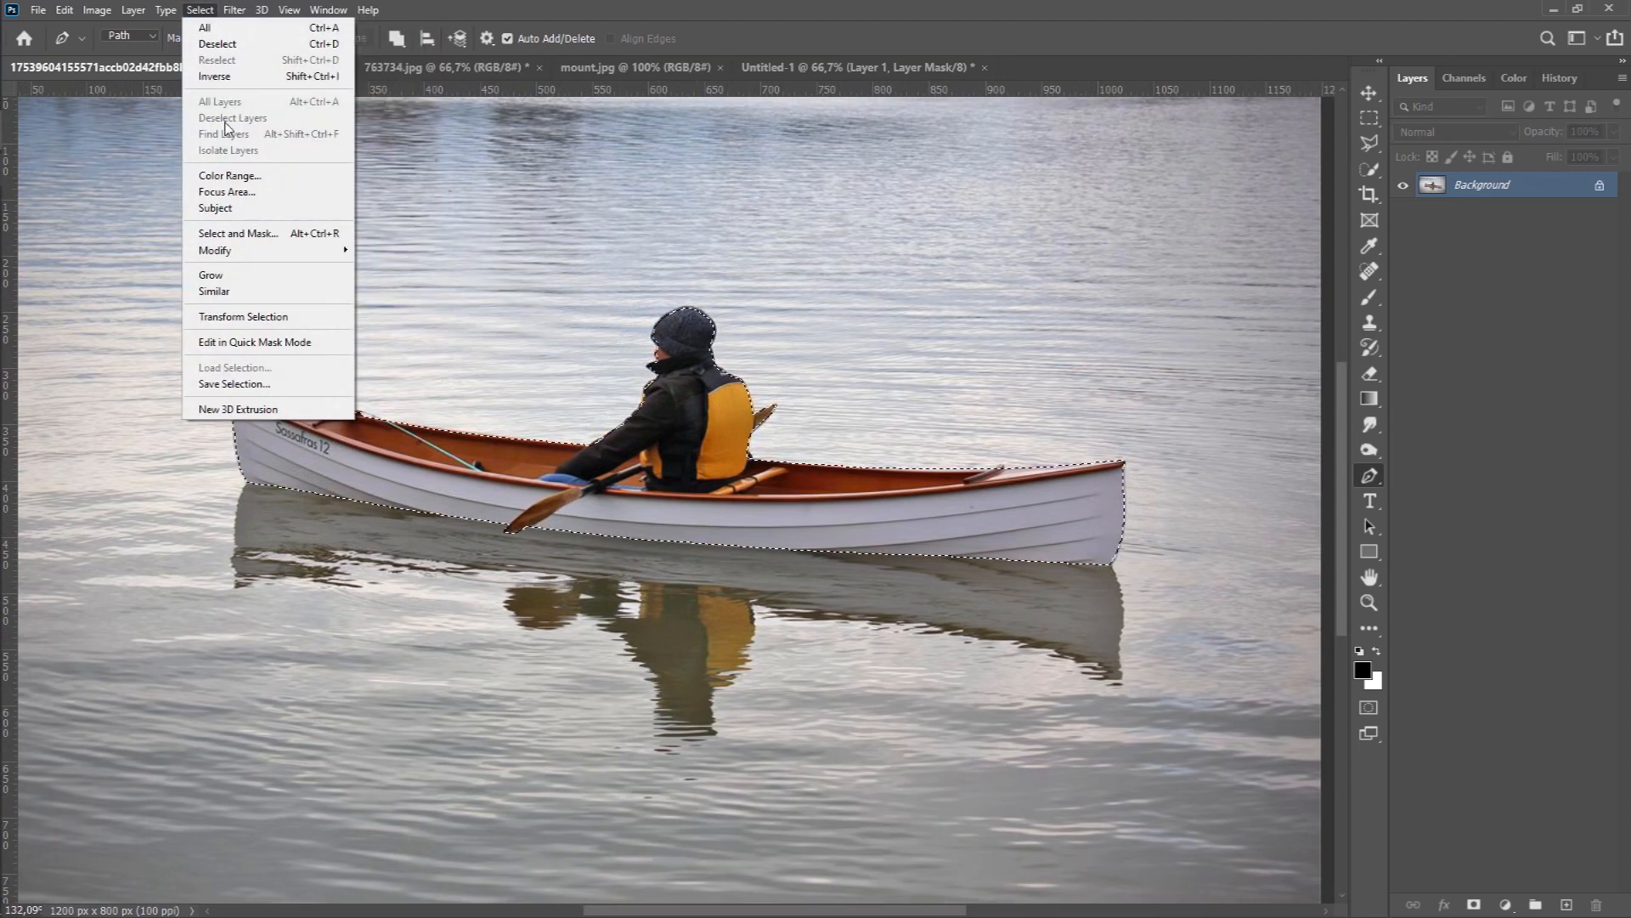
shift+click(238, 233)
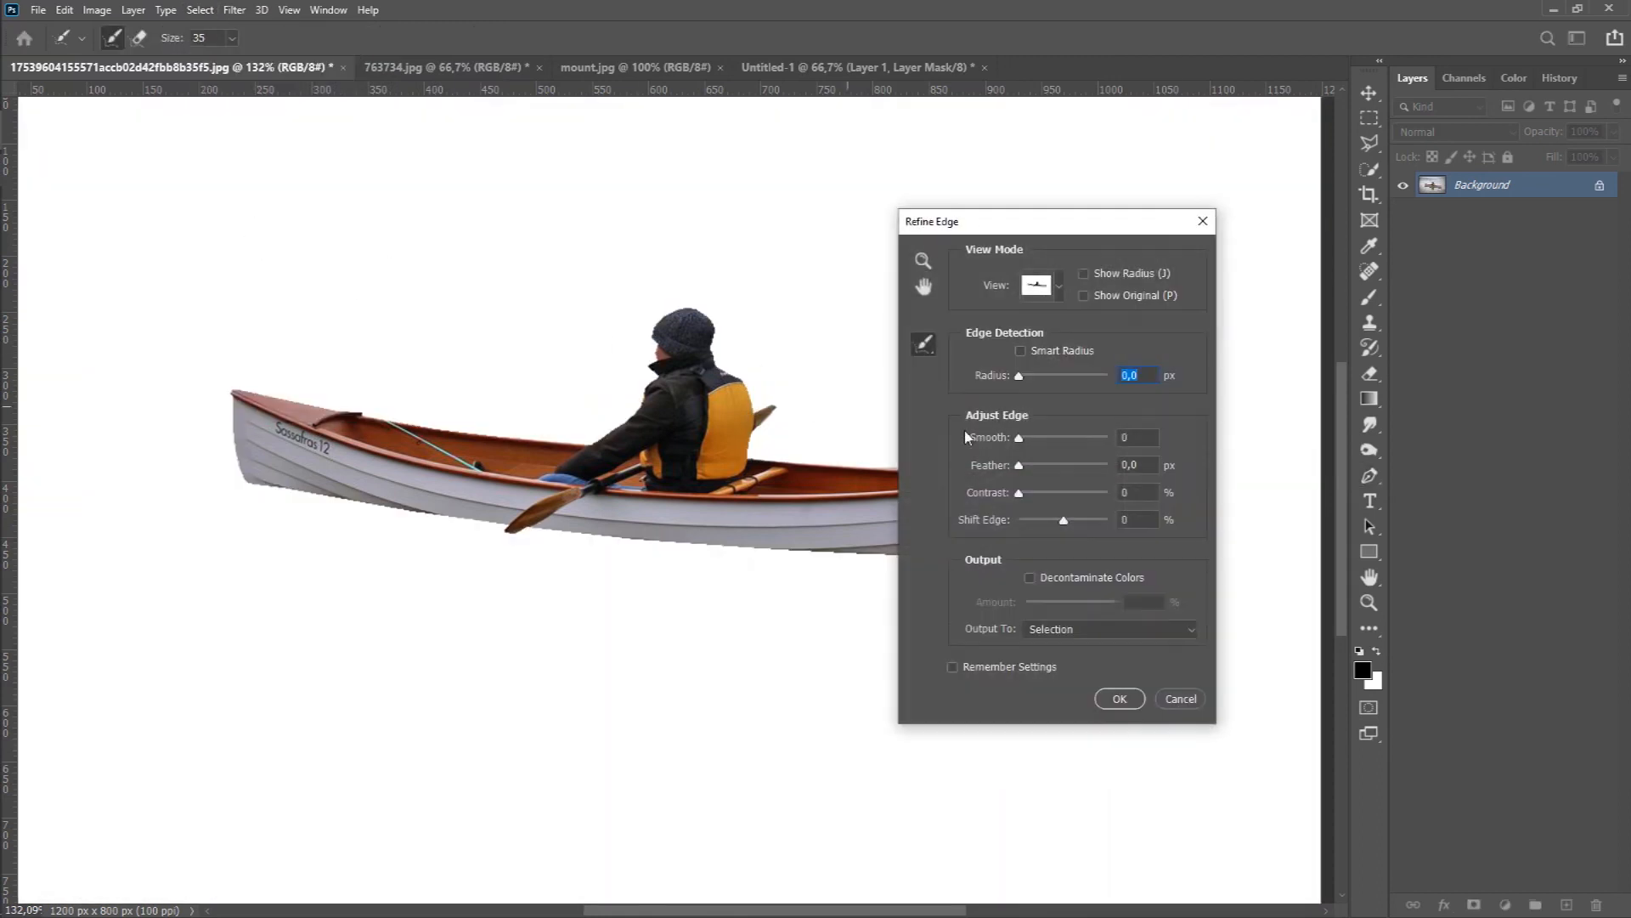
click(1149, 439)
text(5)
click(1109, 696)
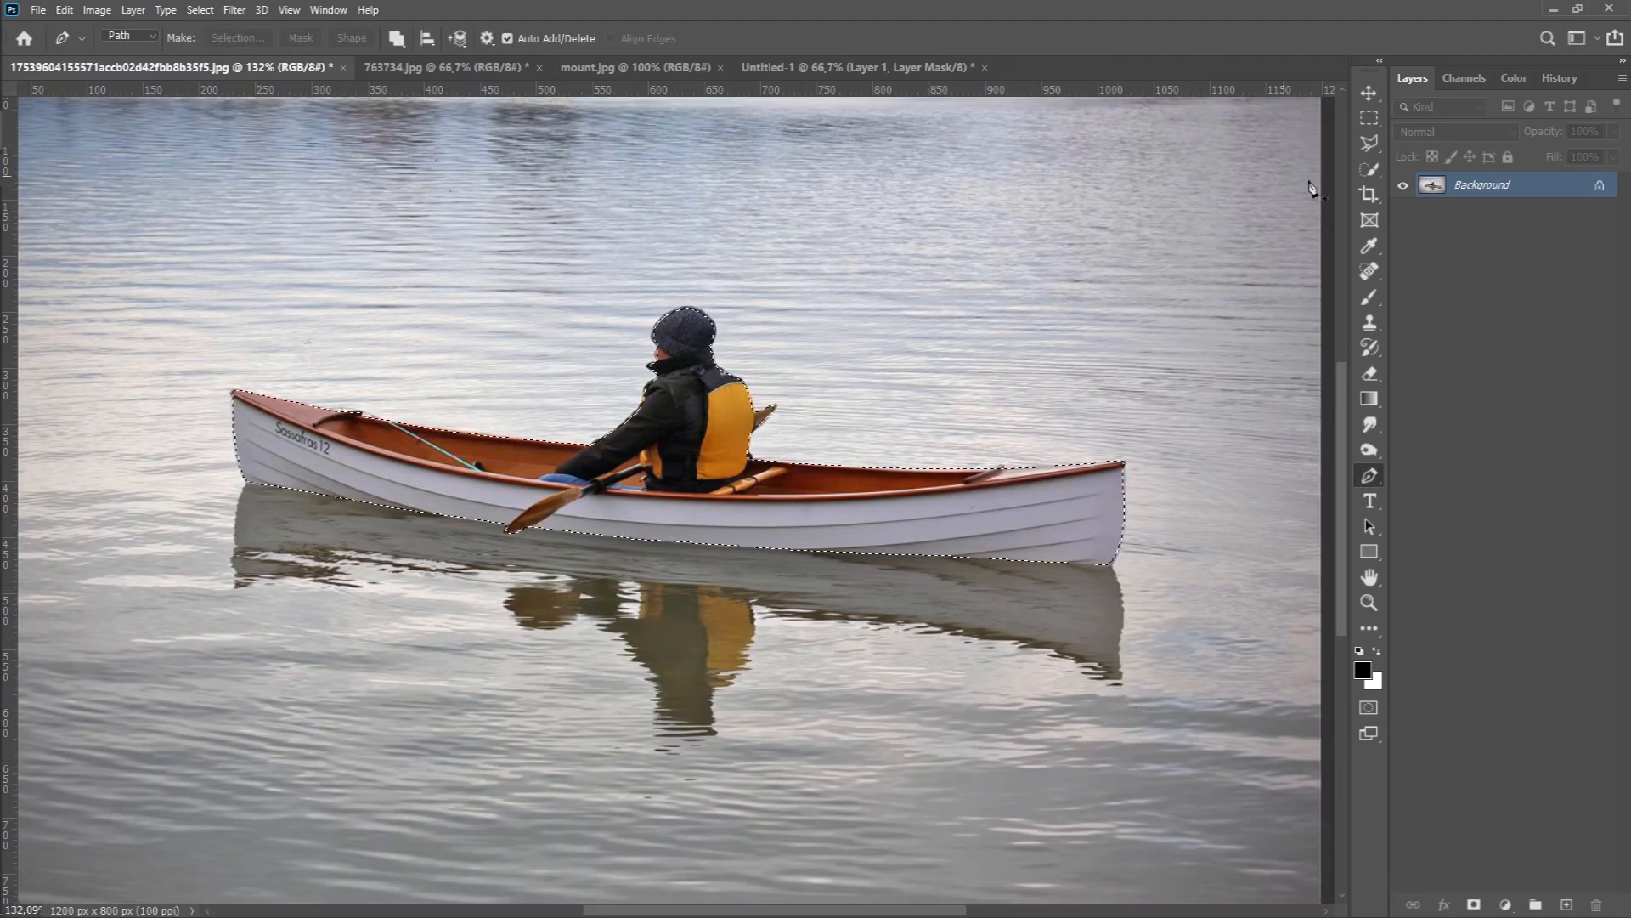
- Mask the canoe photo with the active selection and move the cut-out paddler into the Untitled-1 composite
click(1474, 904)
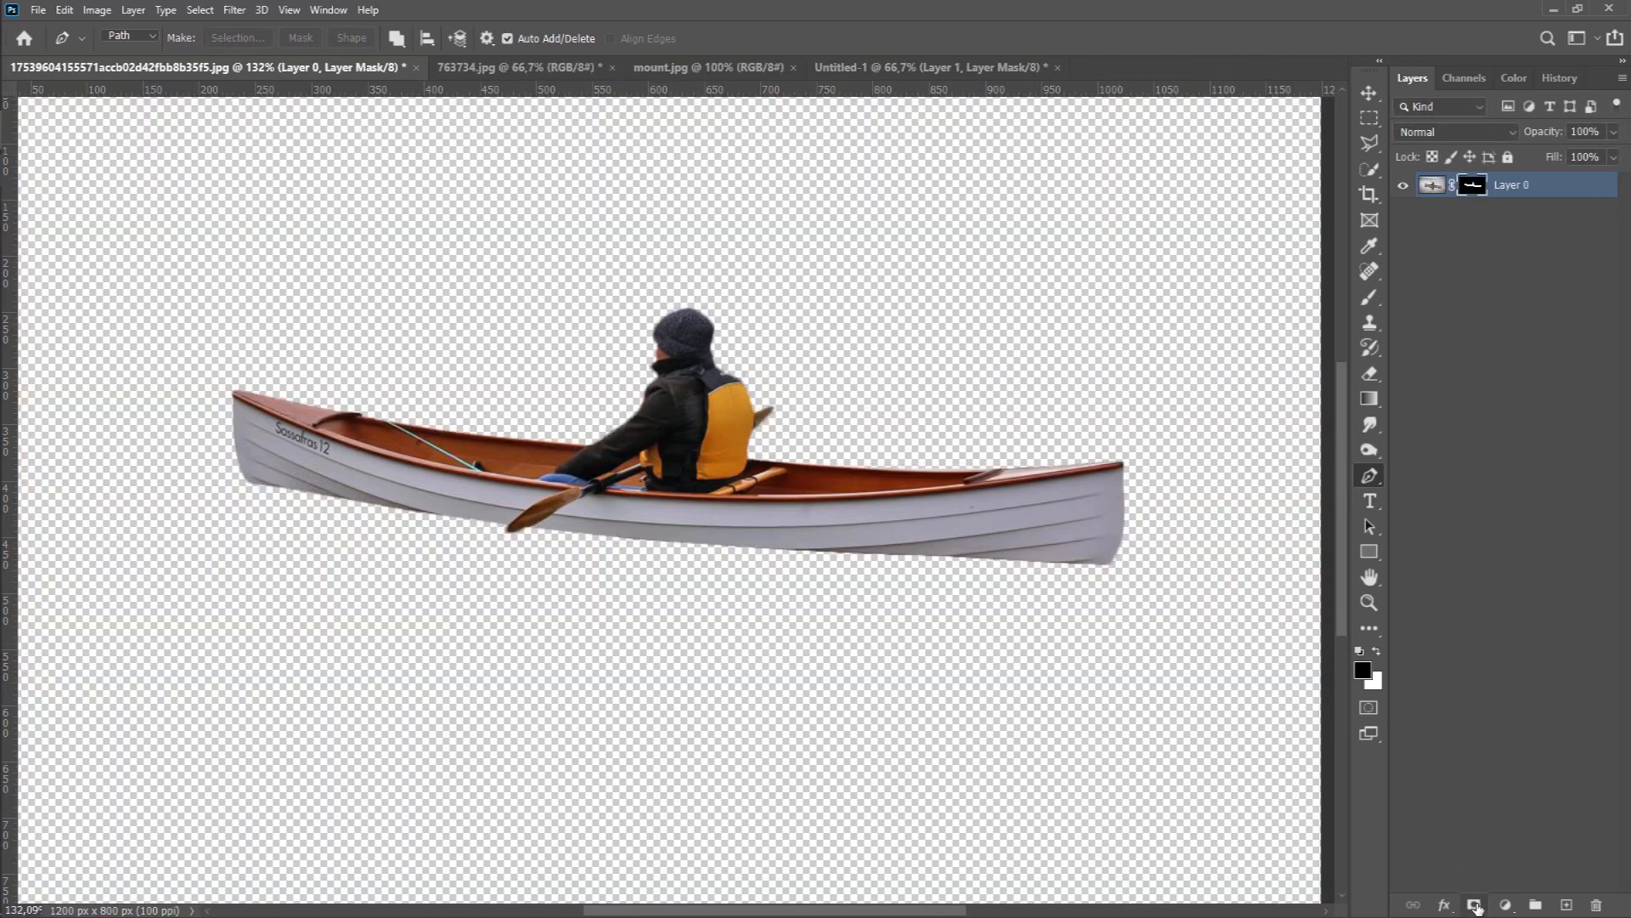
click(1369, 92)
drag(715, 352, 683, 533)
drag(1461, 223, 1445, 175)
- Flip the canoe layer horizontally, scale it to 160% to span the canvas width, and shift it slightly down onto the road
key(ctrl+t)
right_click(808, 536)
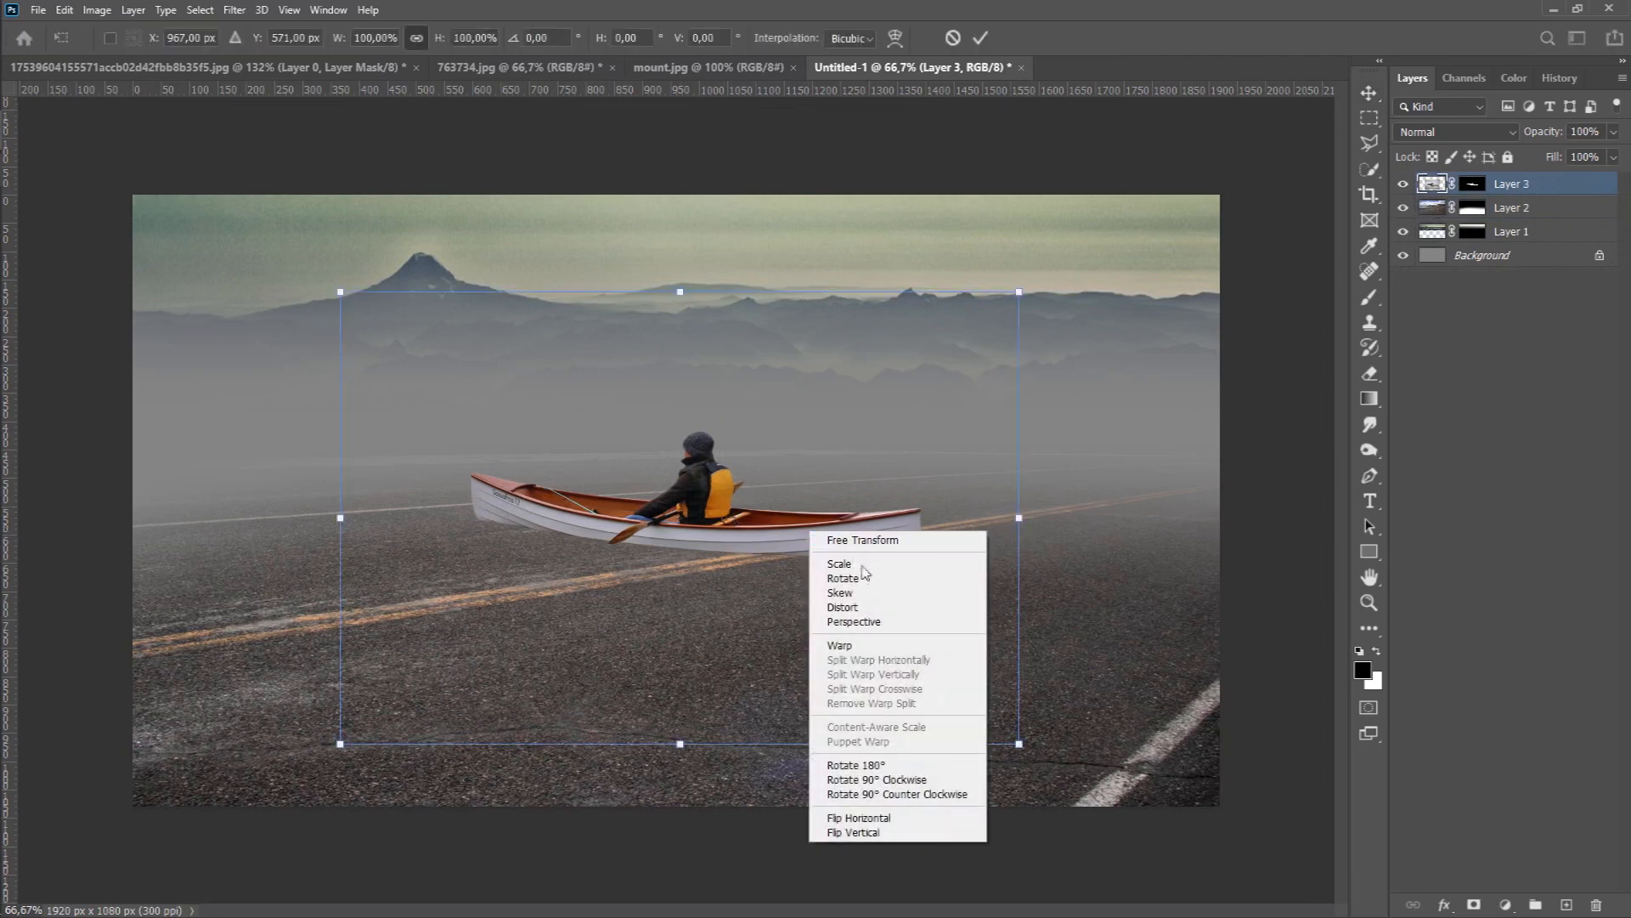
click(888, 816)
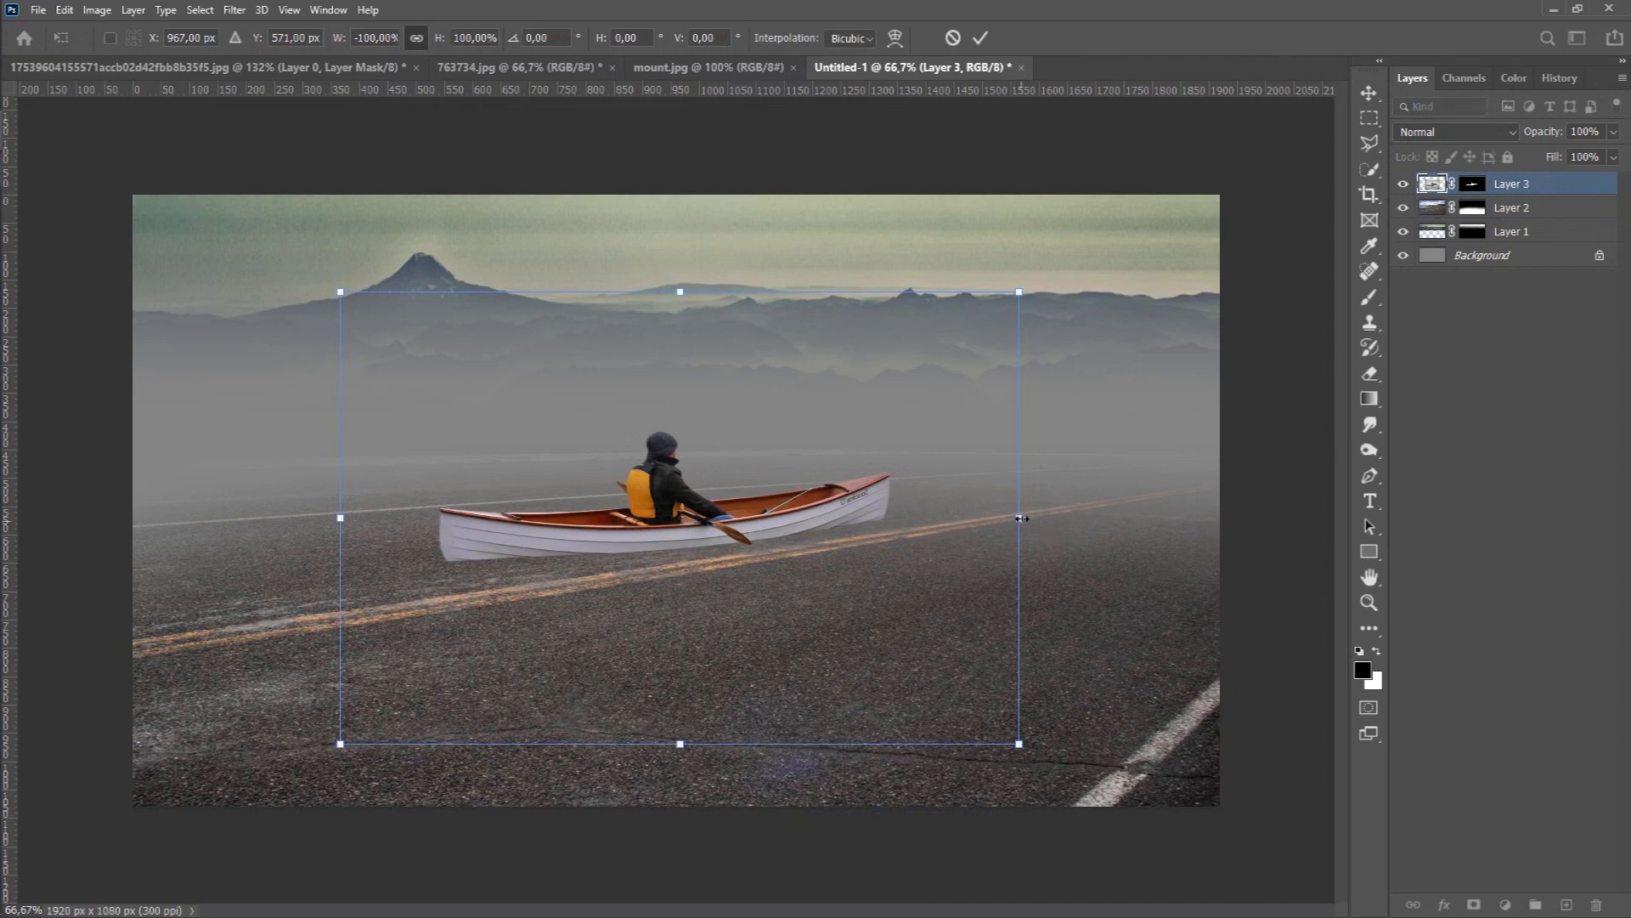
drag(1021, 517, 1220, 517)
drag(340, 520, 133, 517)
drag(681, 533, 682, 549)
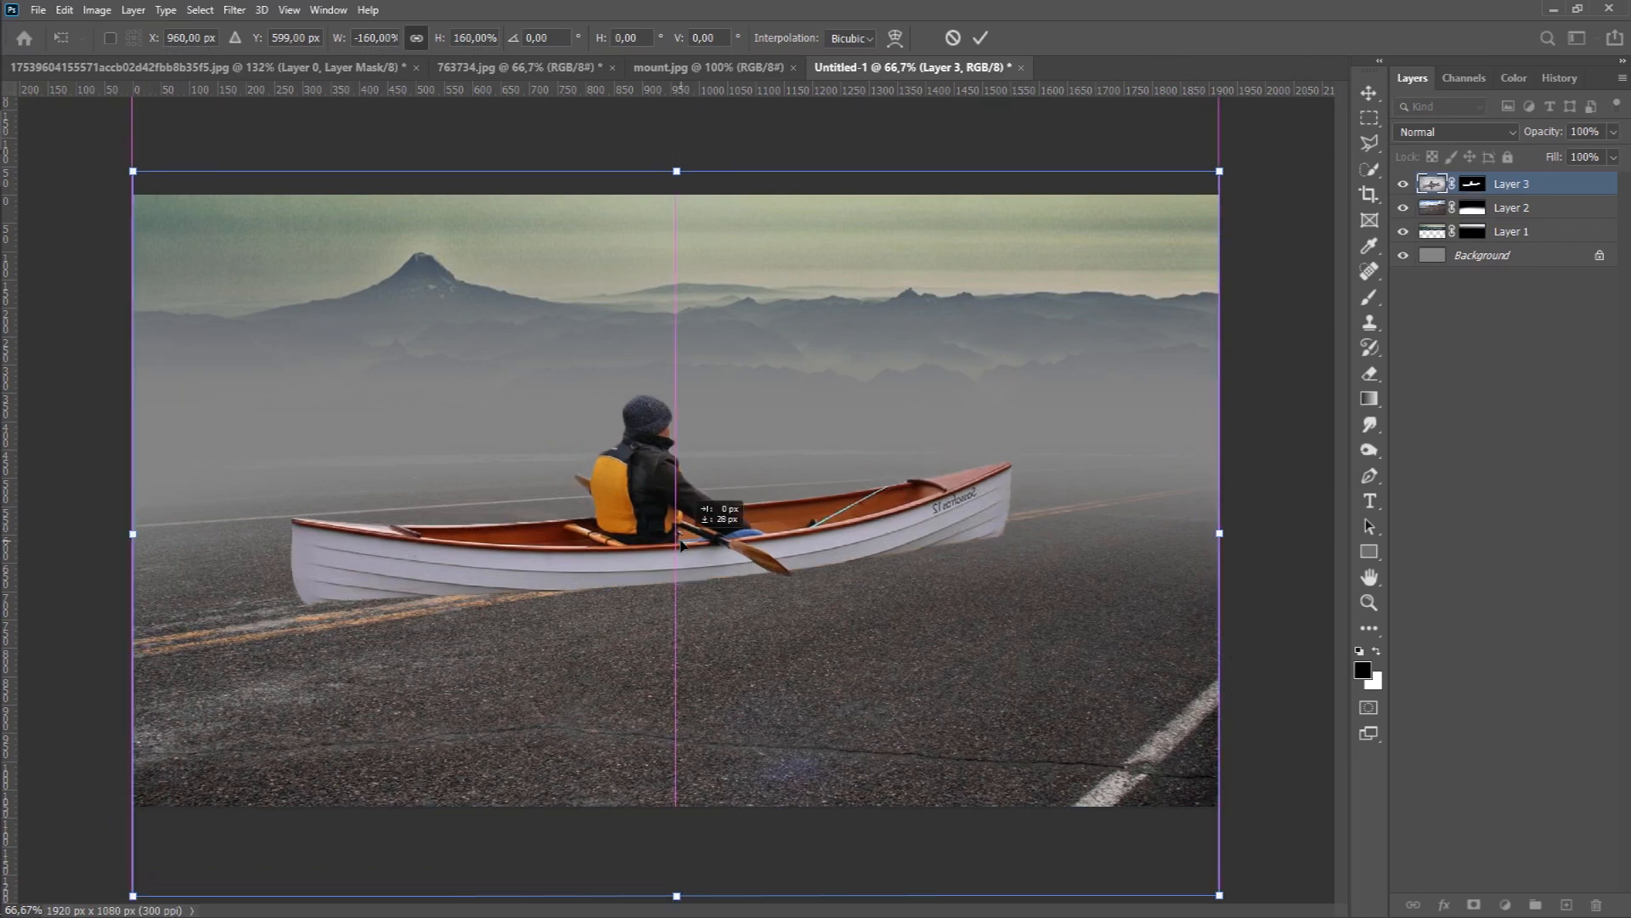
click(983, 39)
- Duplicate the canoe layer and rename the lower of the two as canoe hardligth
drag(1427, 189, 1571, 902)
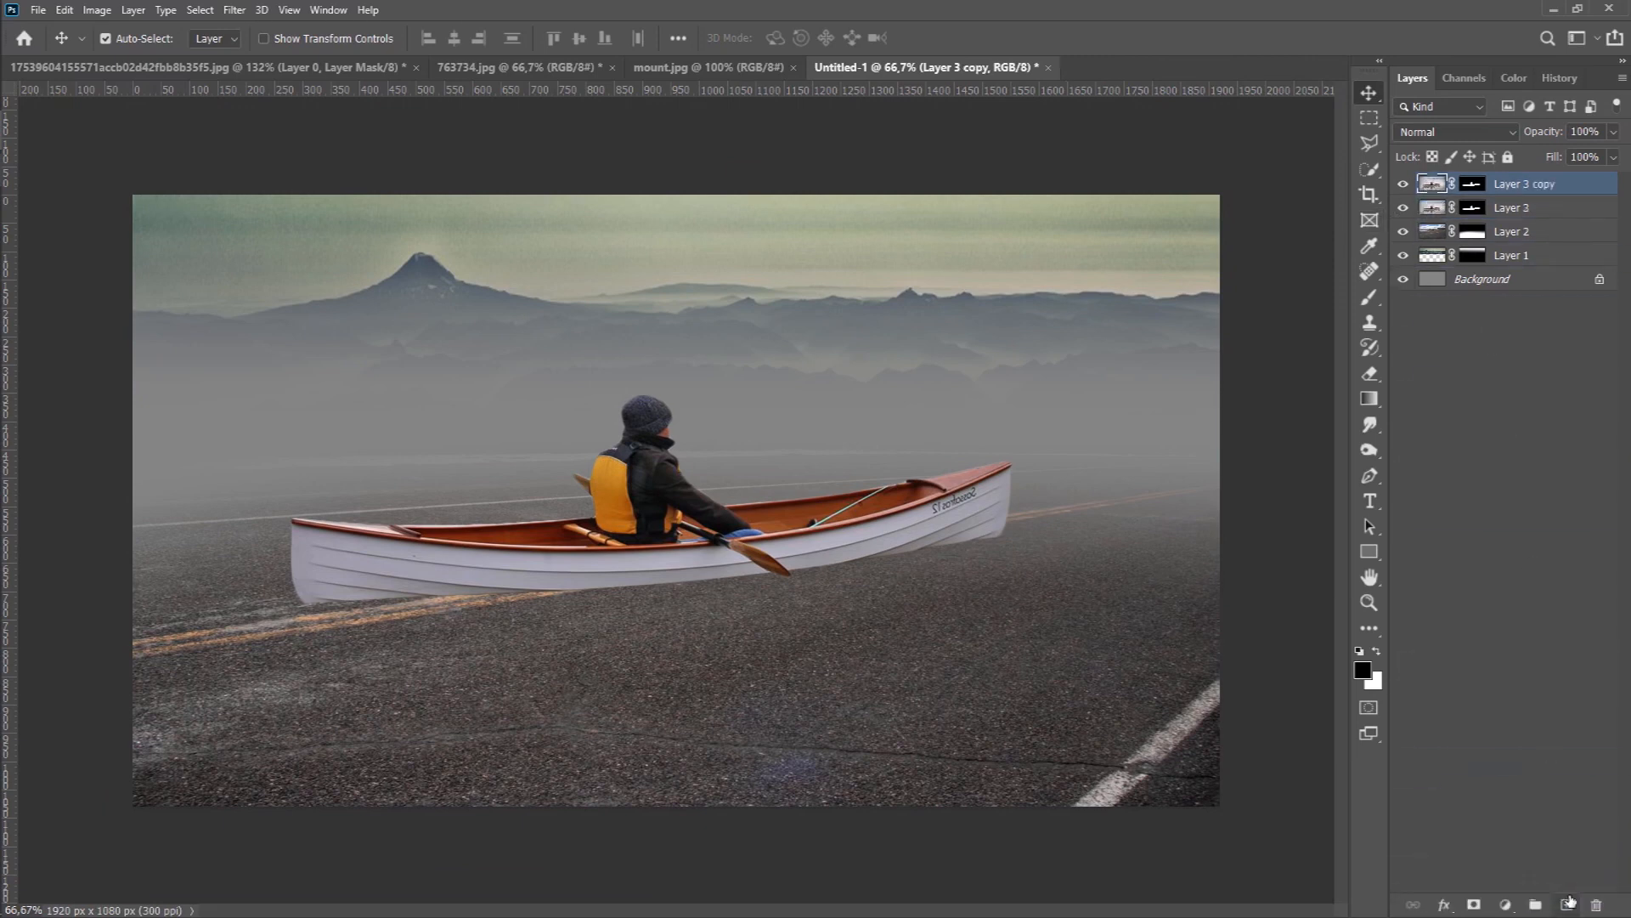
click(1501, 211)
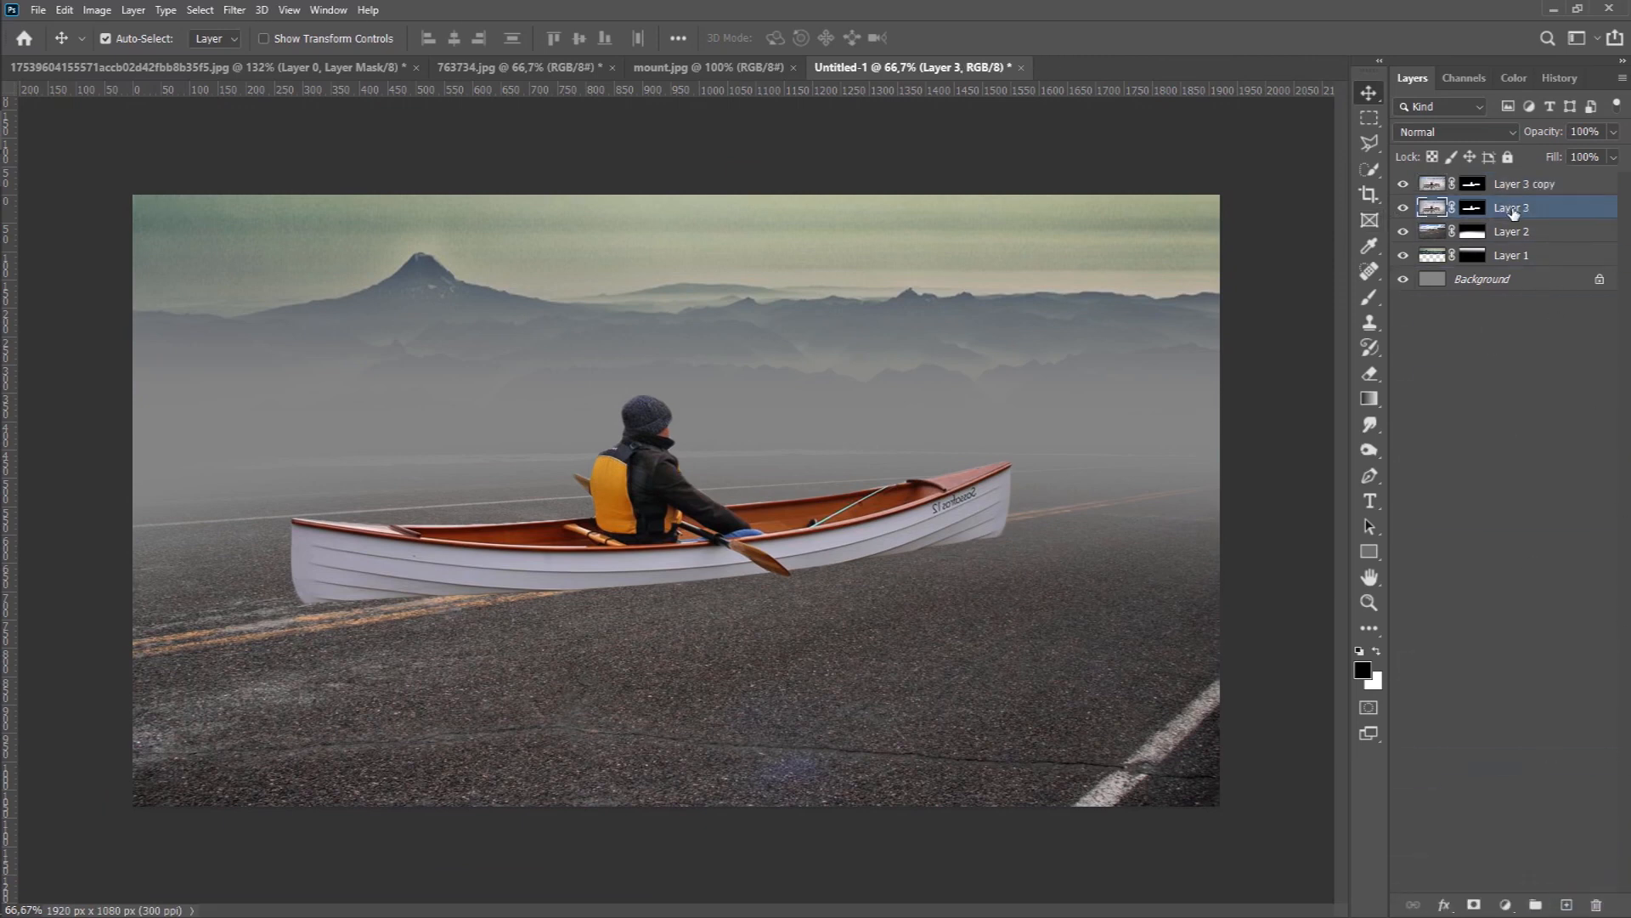
double_click(1512, 208)
text(Ca)
text(rdid)
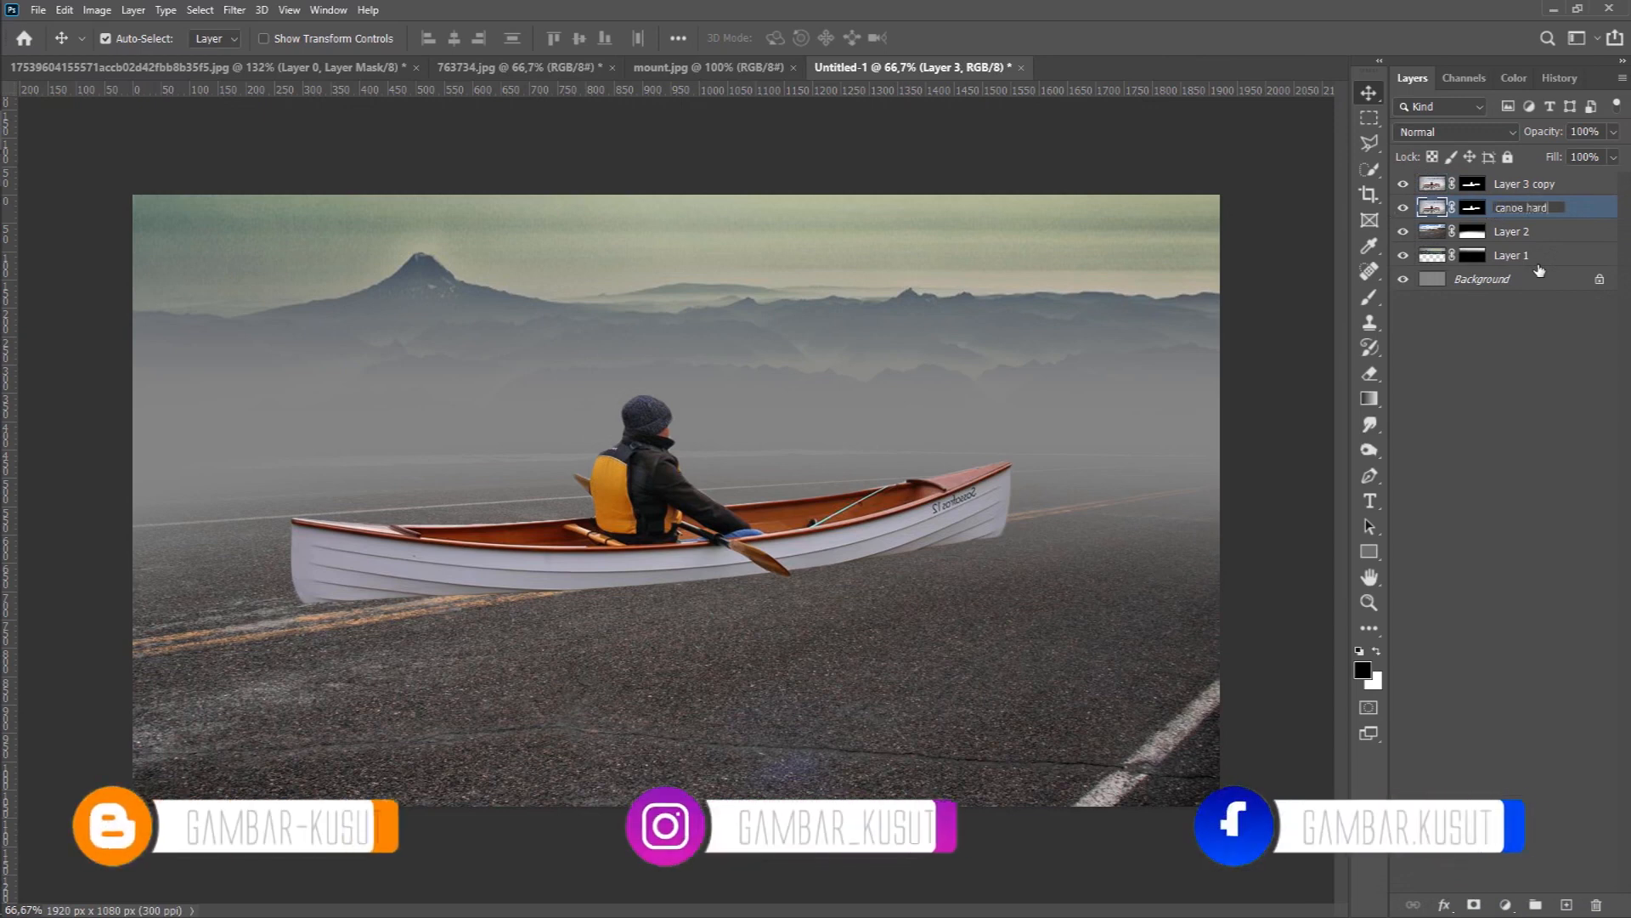
key(Return)
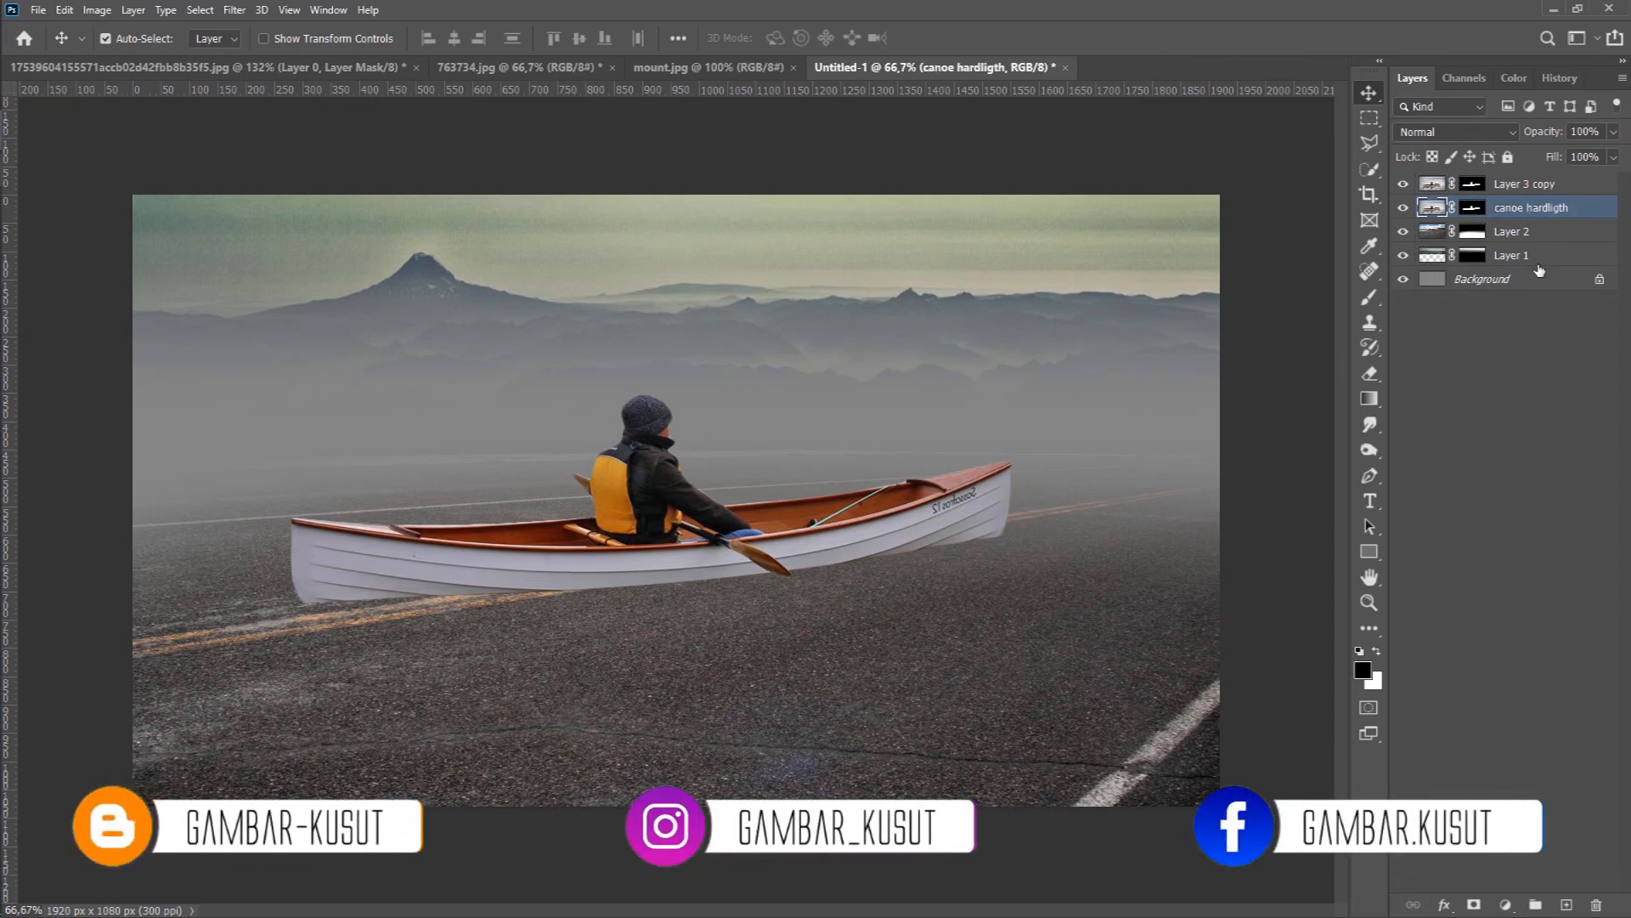
- Rename the upper duplicate layer as canoe
double_click(1532, 184)
text(canoe)
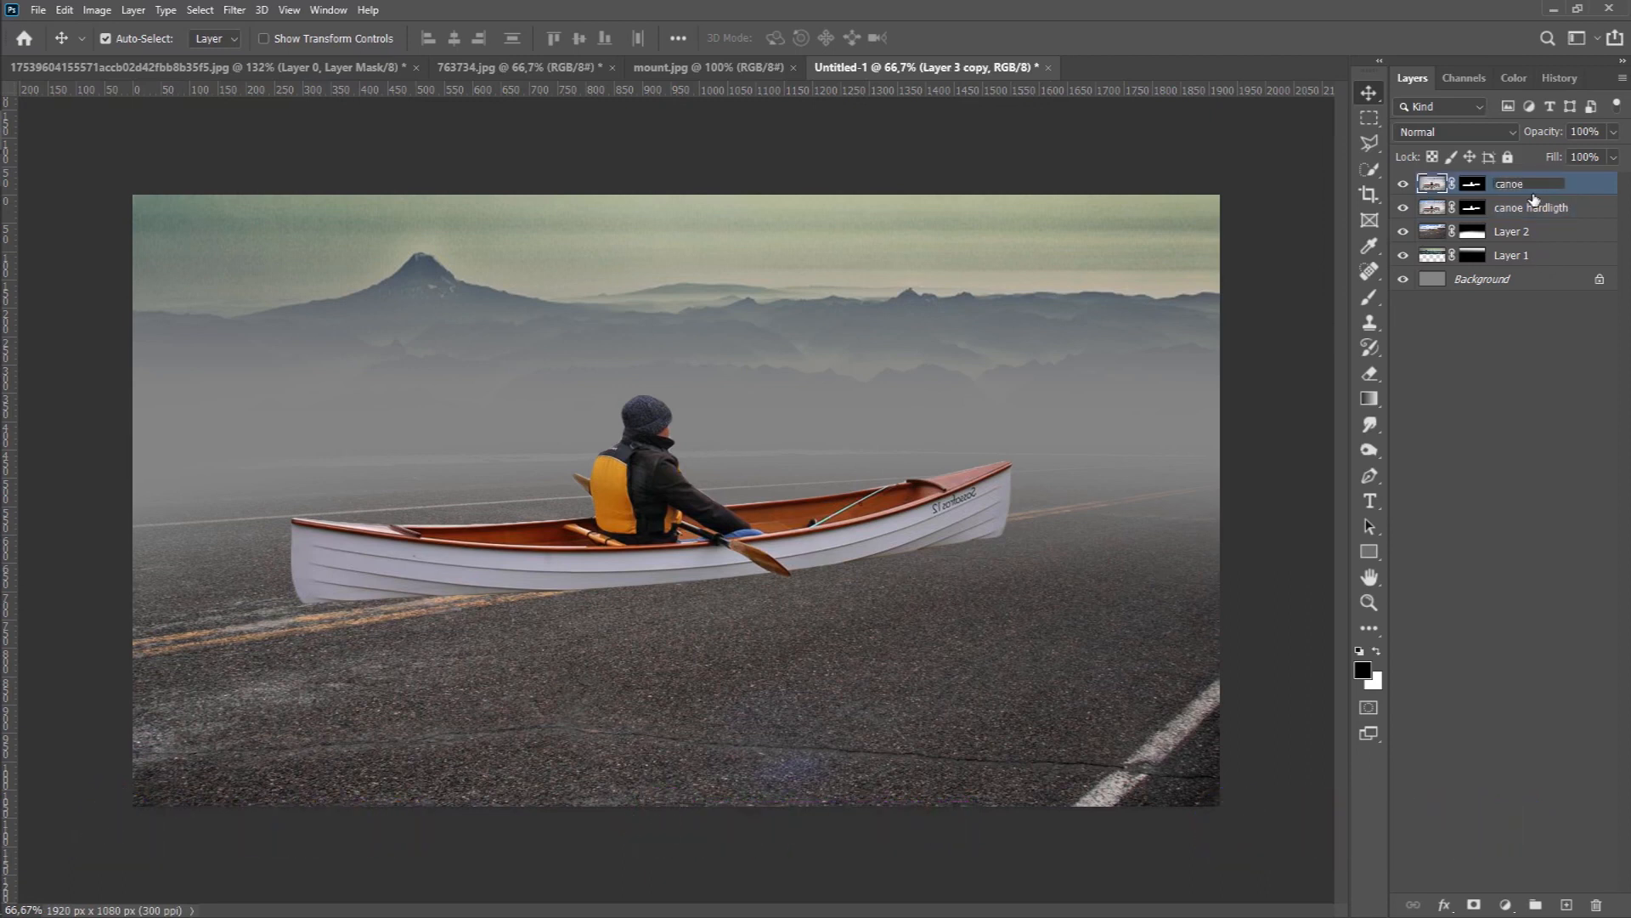
key(Return)
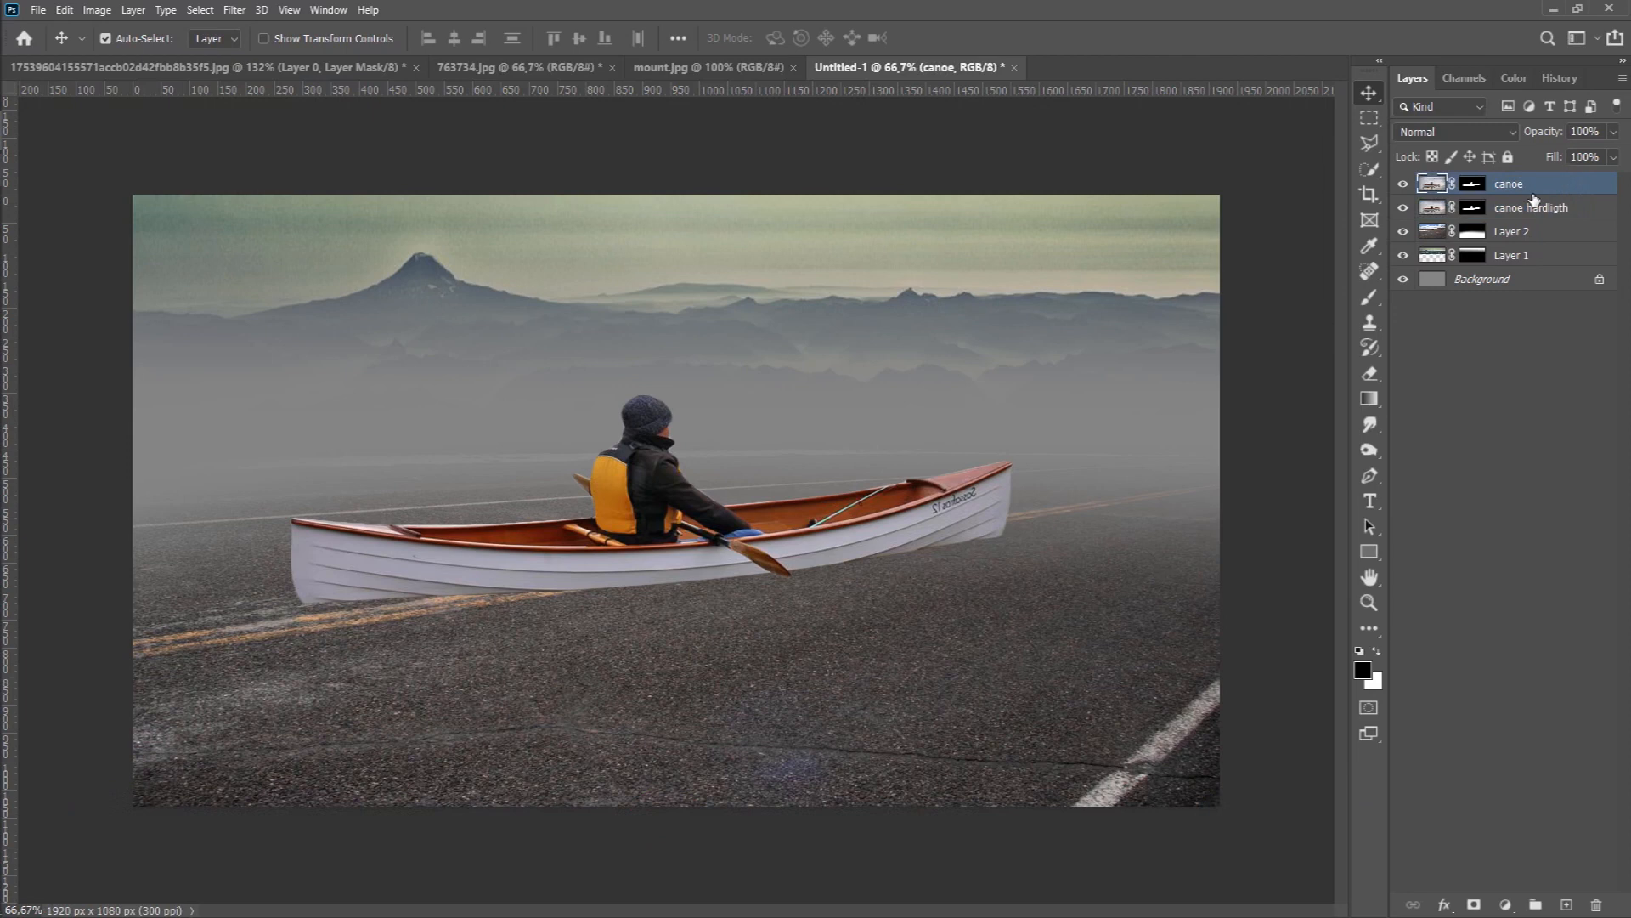
- Target the mask of the canoe hardligth layer and set that layer's blend mode to Hard Light
click(1475, 211)
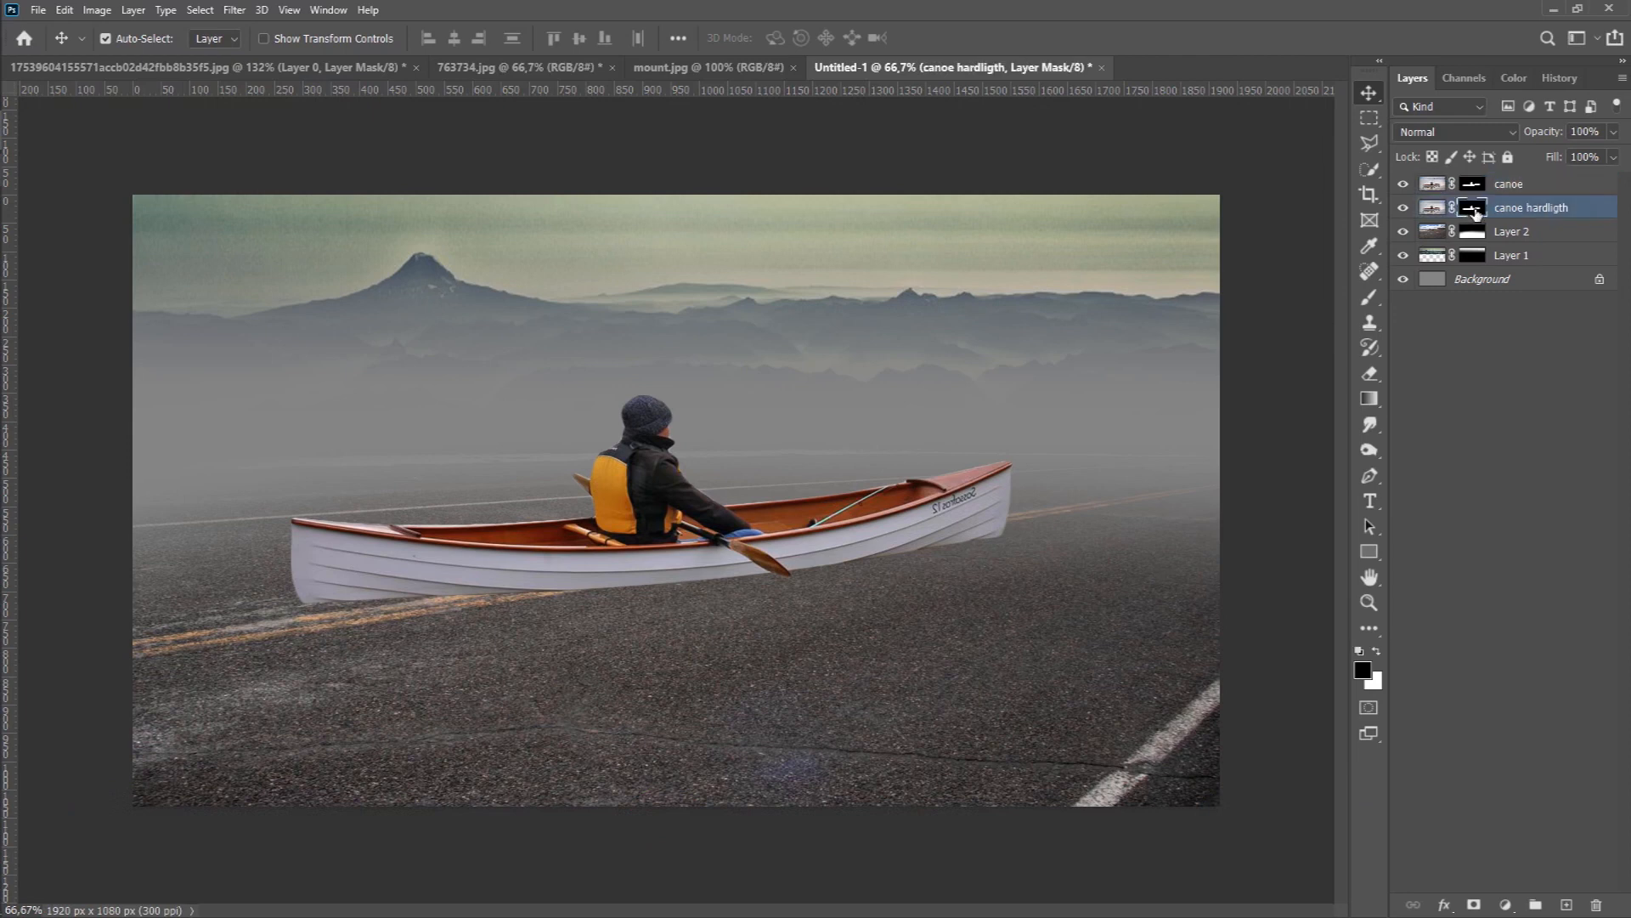
click(1455, 132)
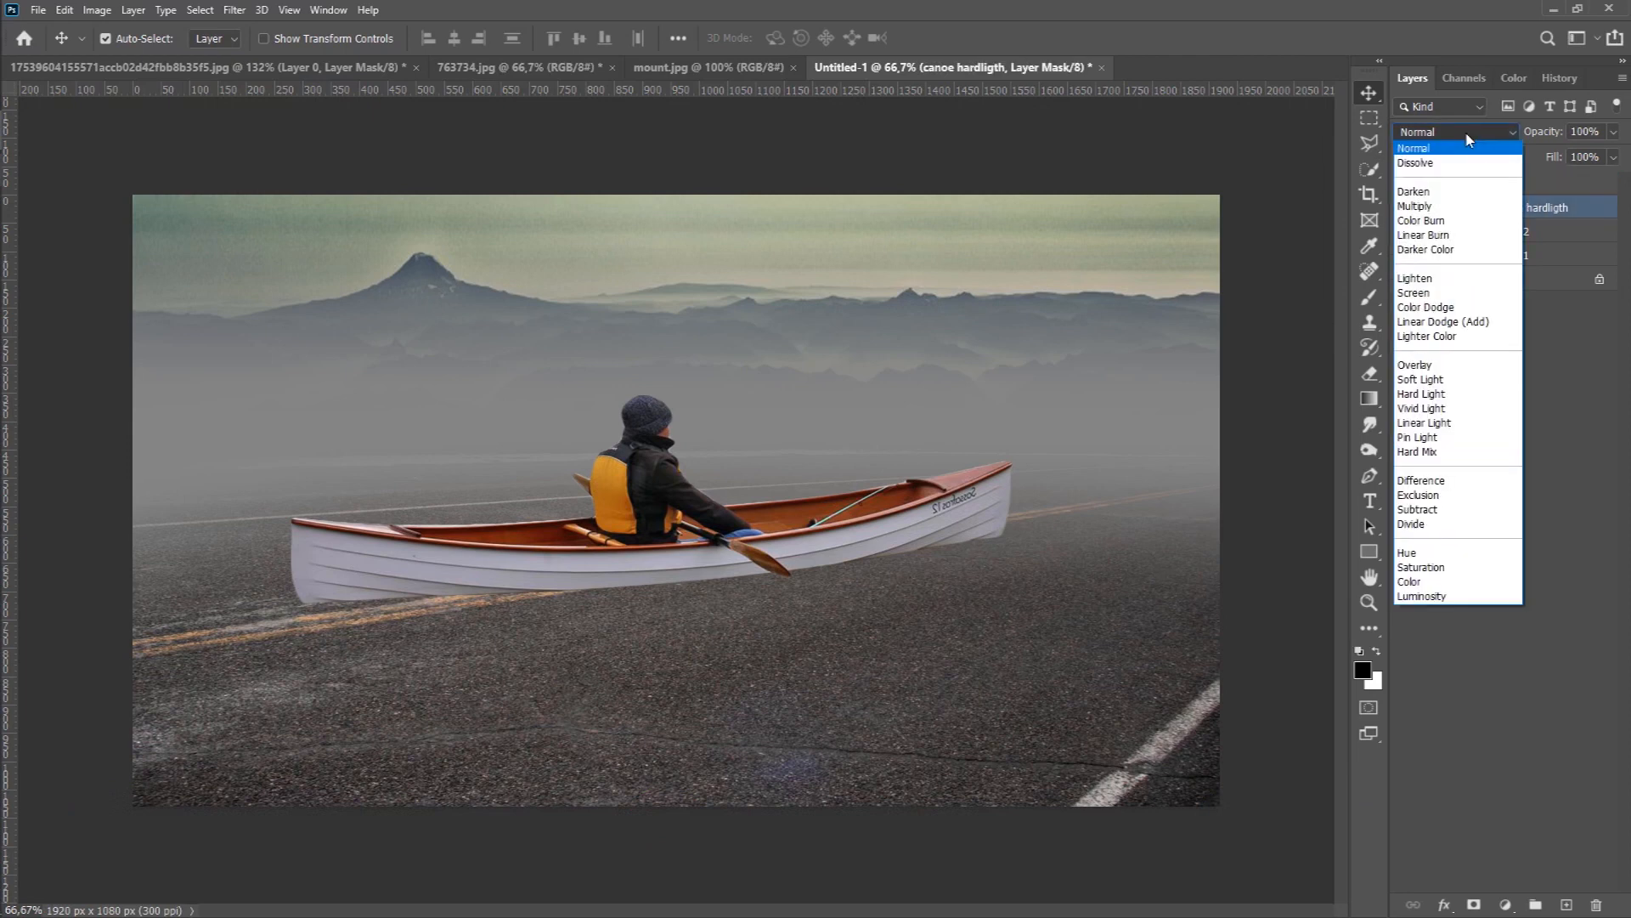
click(1451, 394)
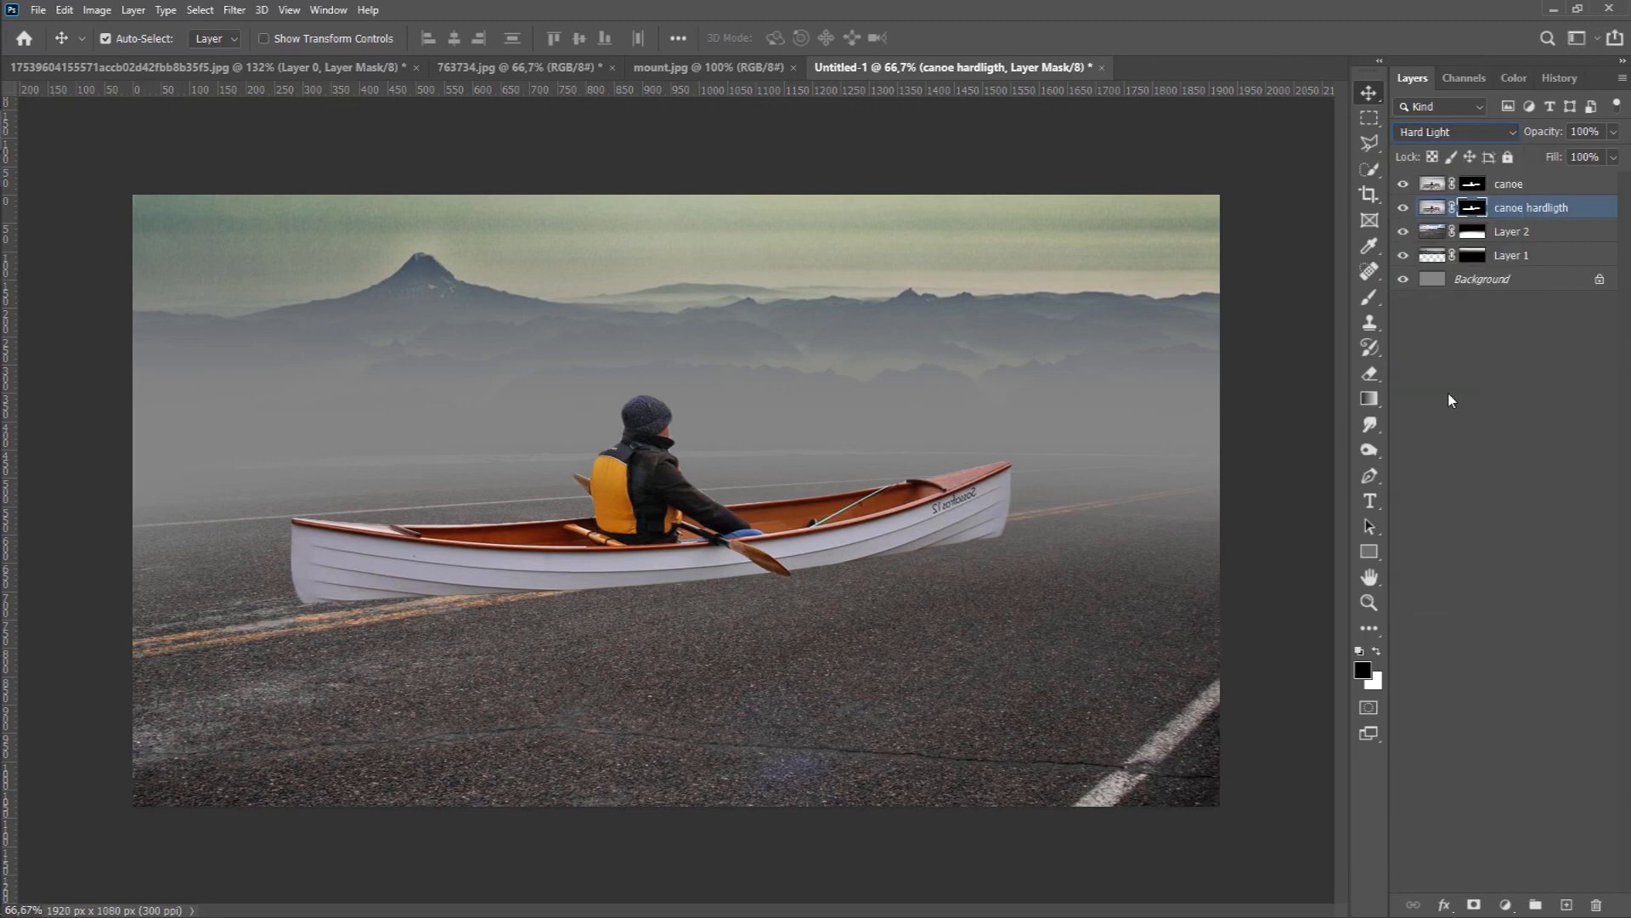
- Paint white at 19% brush opacity on the canoe hardligth mask around the hull to reveal the water and reflection
click(1376, 652)
click(1368, 301)
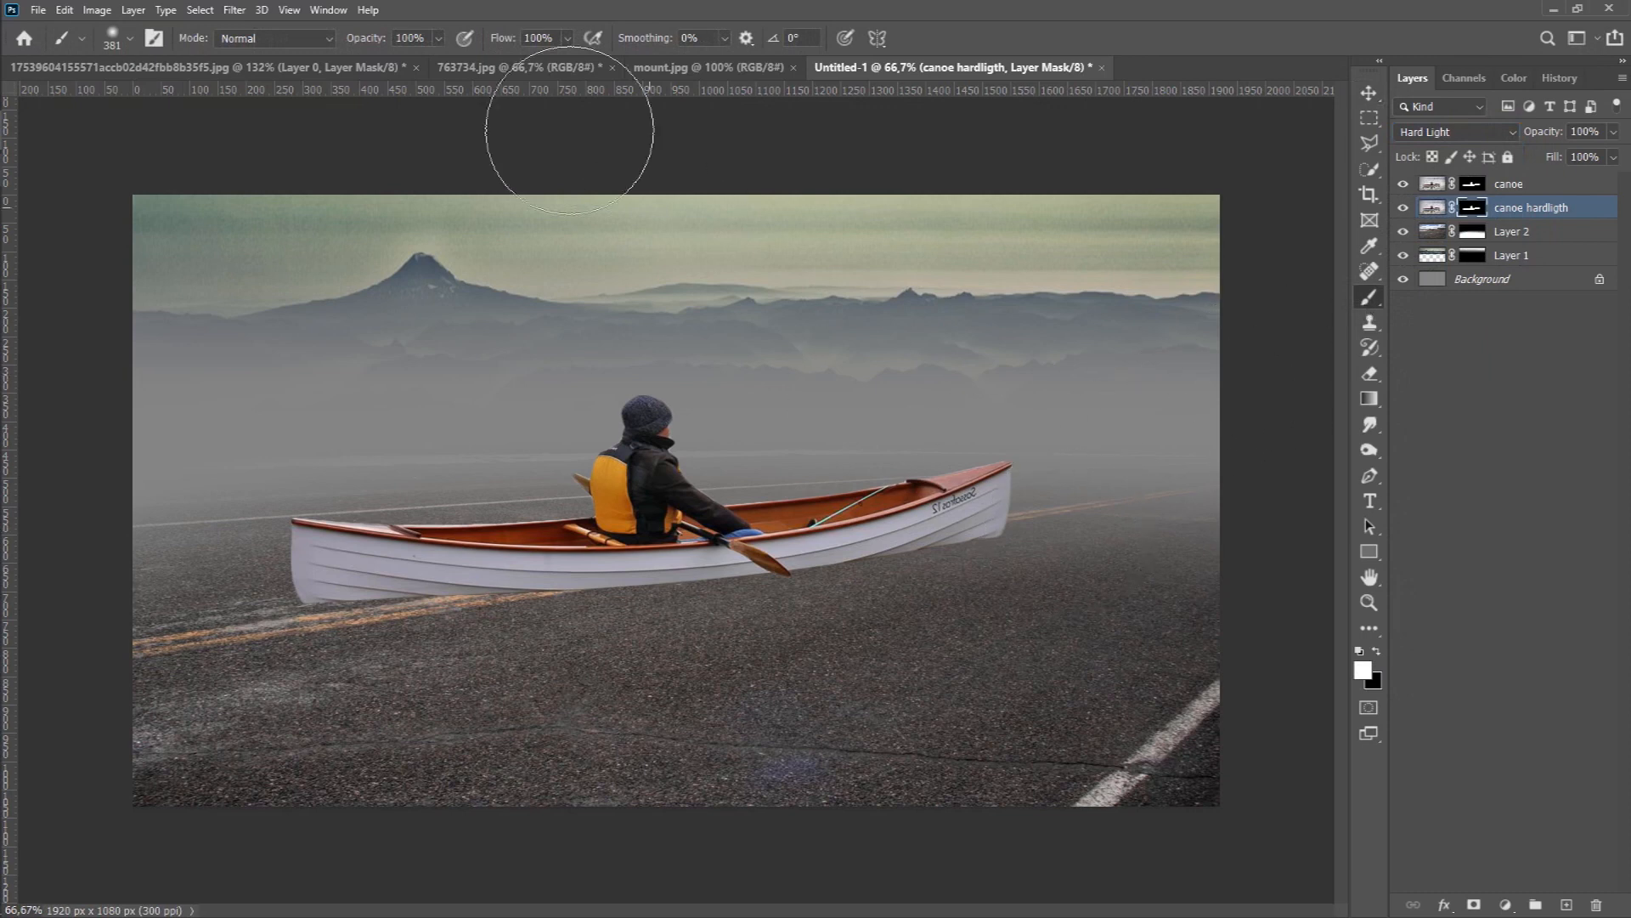
click(439, 39)
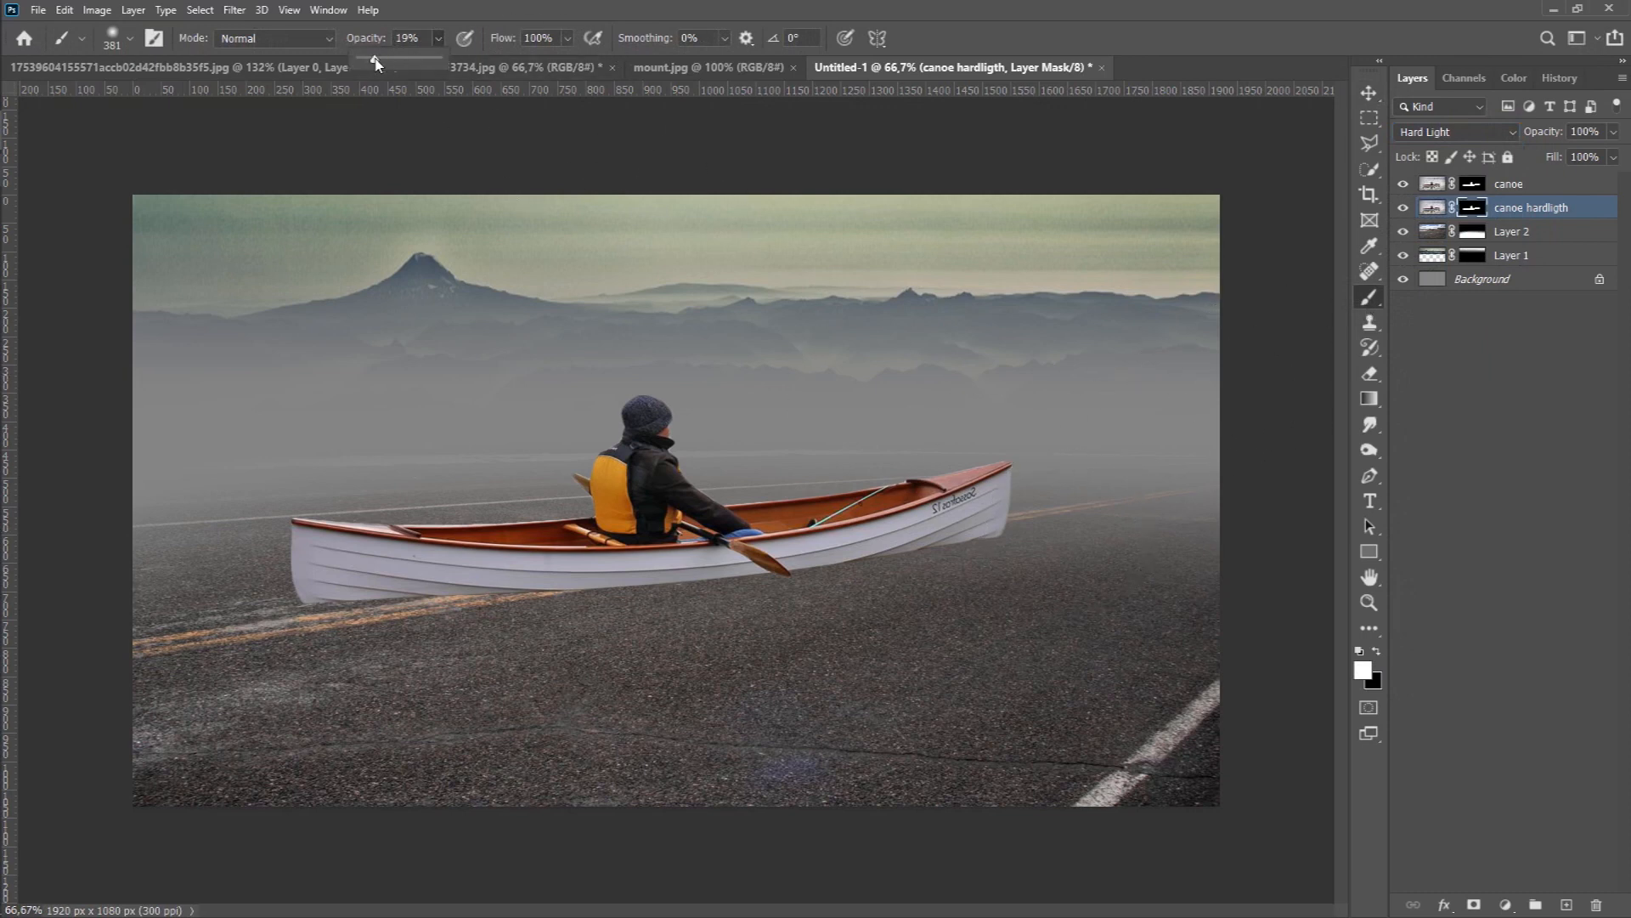
mouse_move(209, 548)
mouse_down()
mouse_move(481, 655)
mouse_move(1036, 561)
mouse_move(983, 547)
mouse_move(219, 599)
mouse_move(692, 657)
mouse_move(966, 583)
mouse_move(1093, 594)
mouse_move(476, 671)
mouse_move(396, 602)
mouse_move(647, 586)
mouse_move(250, 587)
mouse_move(956, 545)
mouse_move(1055, 459)
mouse_move(1038, 528)
mouse_move(960, 586)
mouse_move(483, 567)
mouse_move(467, 539)
mouse_move(516, 455)
mouse_move(549, 478)
mouse_move(281, 557)
mouse_move(533, 580)
mouse_move(955, 547)
mouse_move(940, 510)
mouse_move(957, 503)
mouse_up()
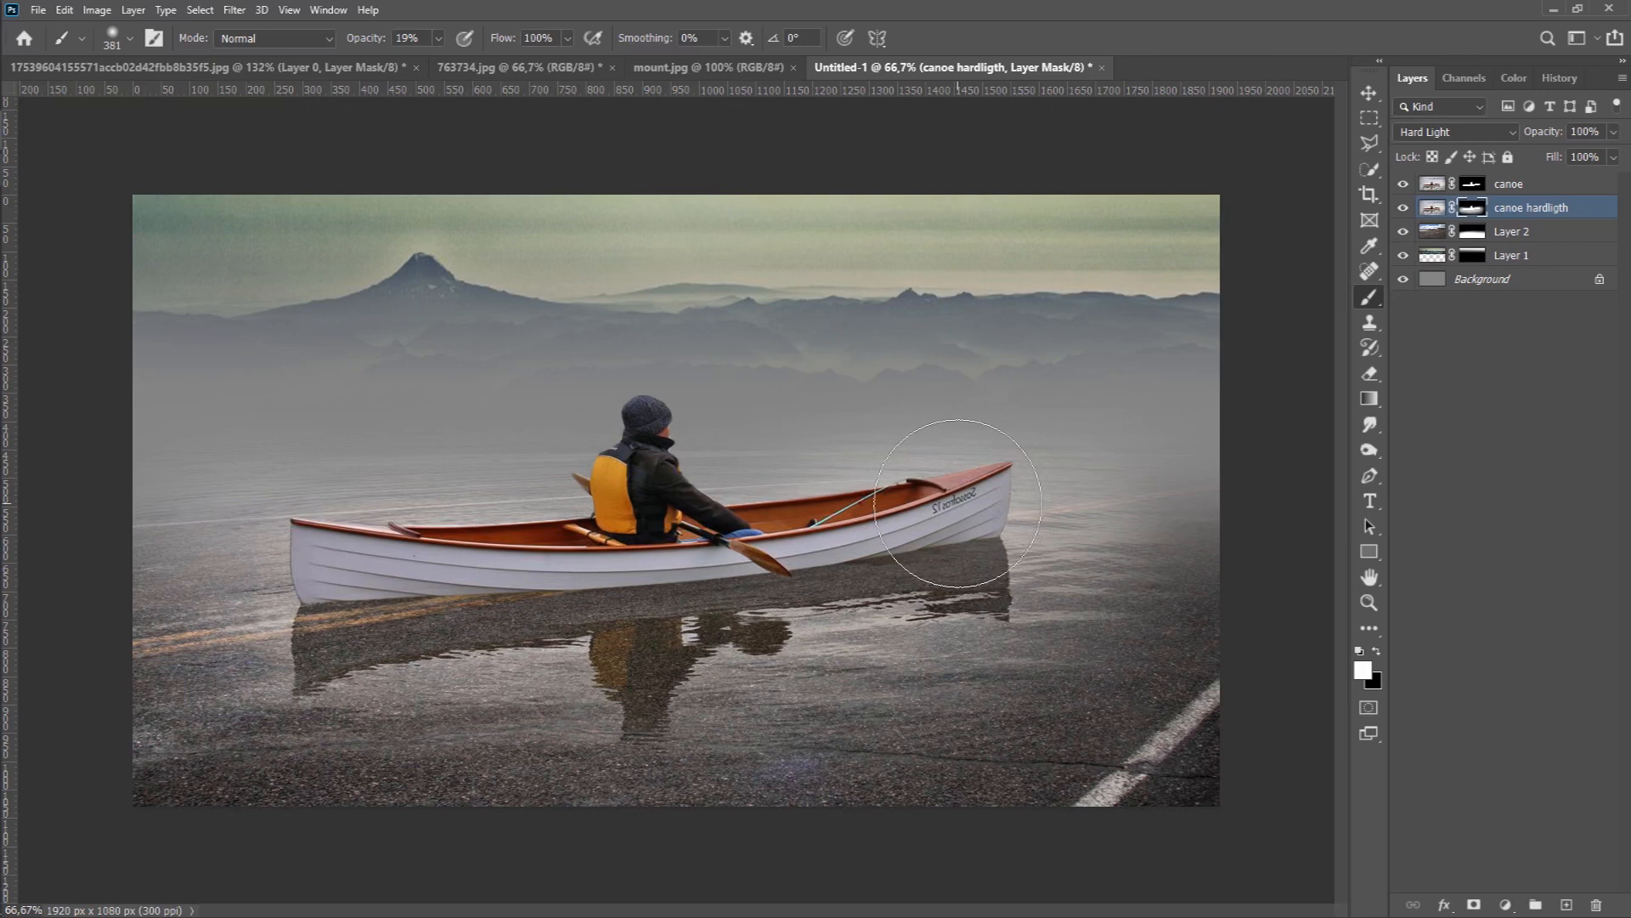
- Add a new layer above canoe, clip it to the canoe layer, and name it shadow canoe
click(1514, 186)
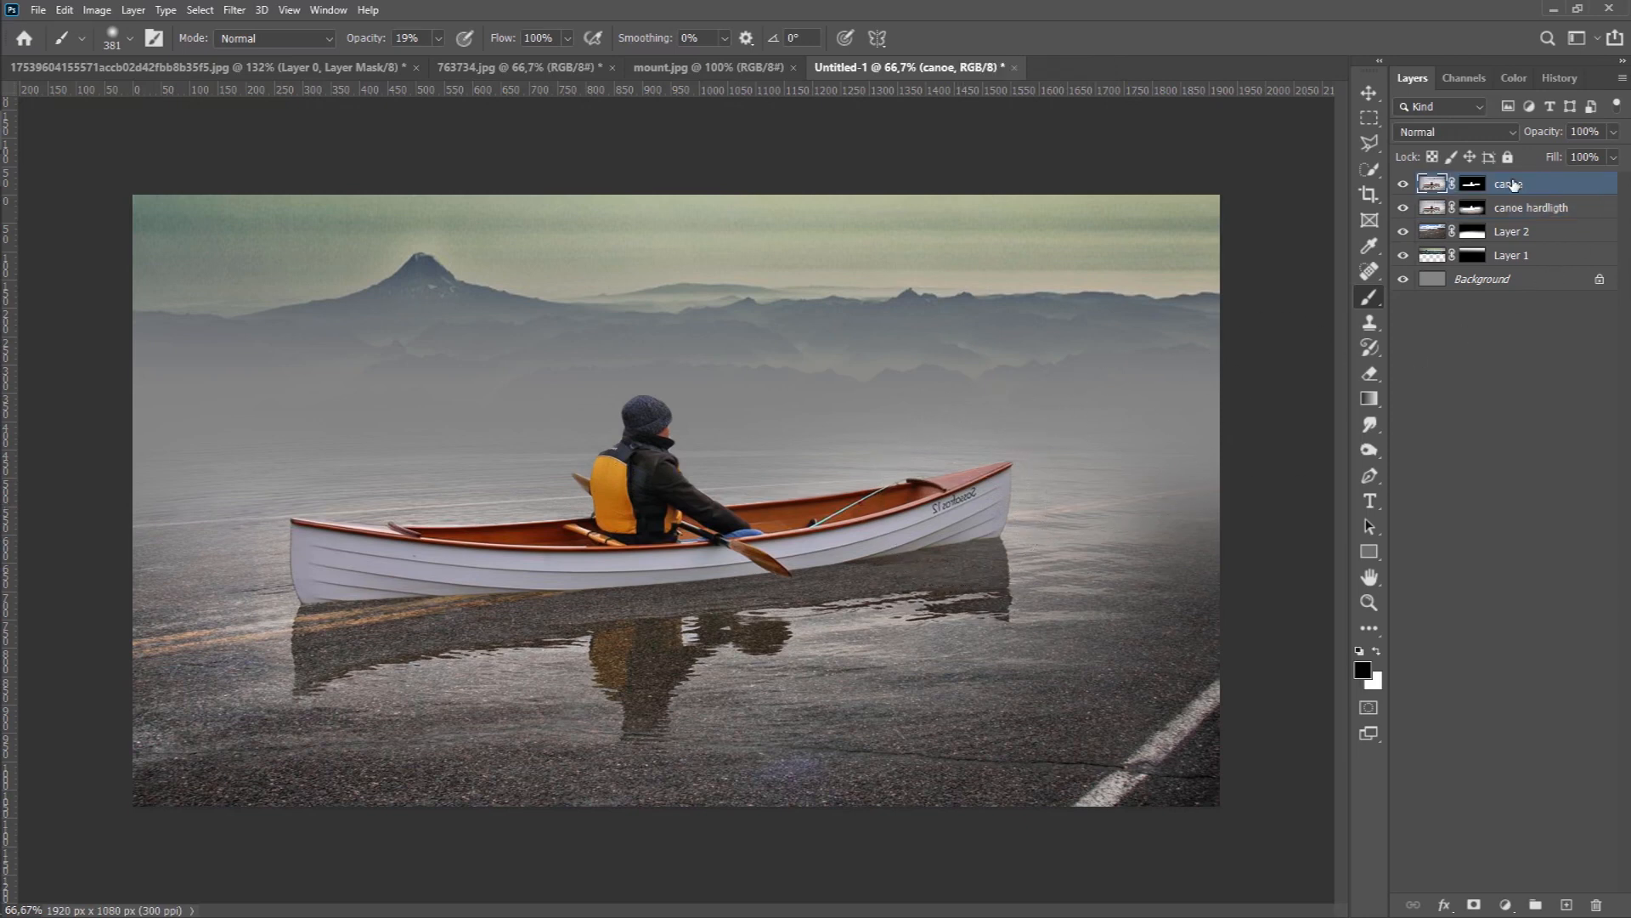
click(1566, 905)
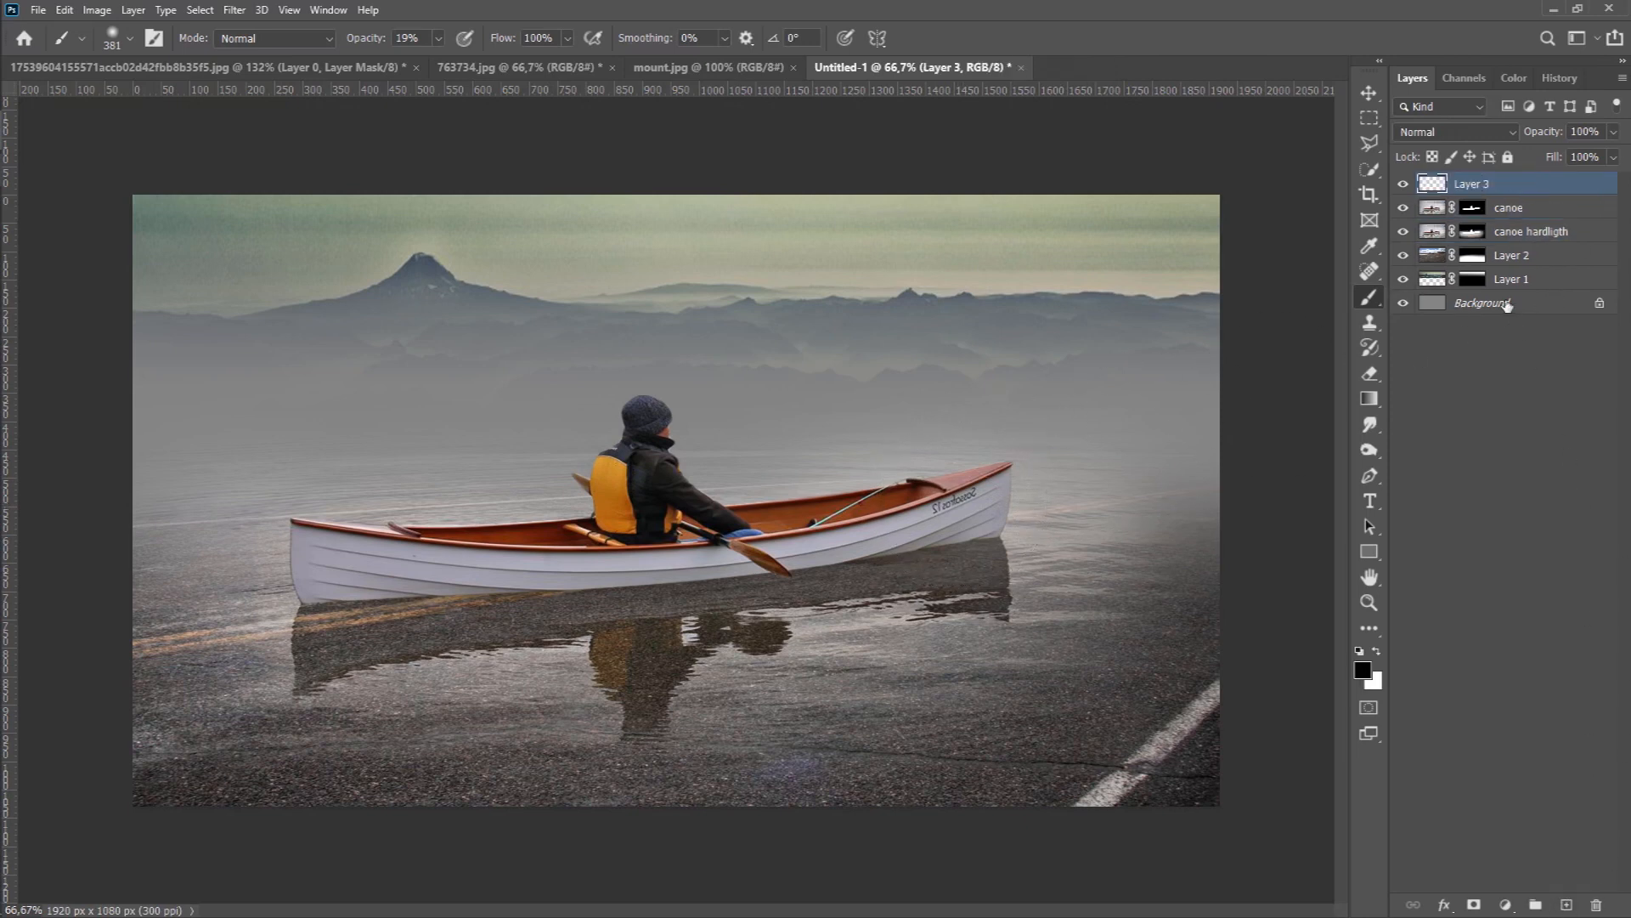
key(alt)
alt+click(1475, 185)
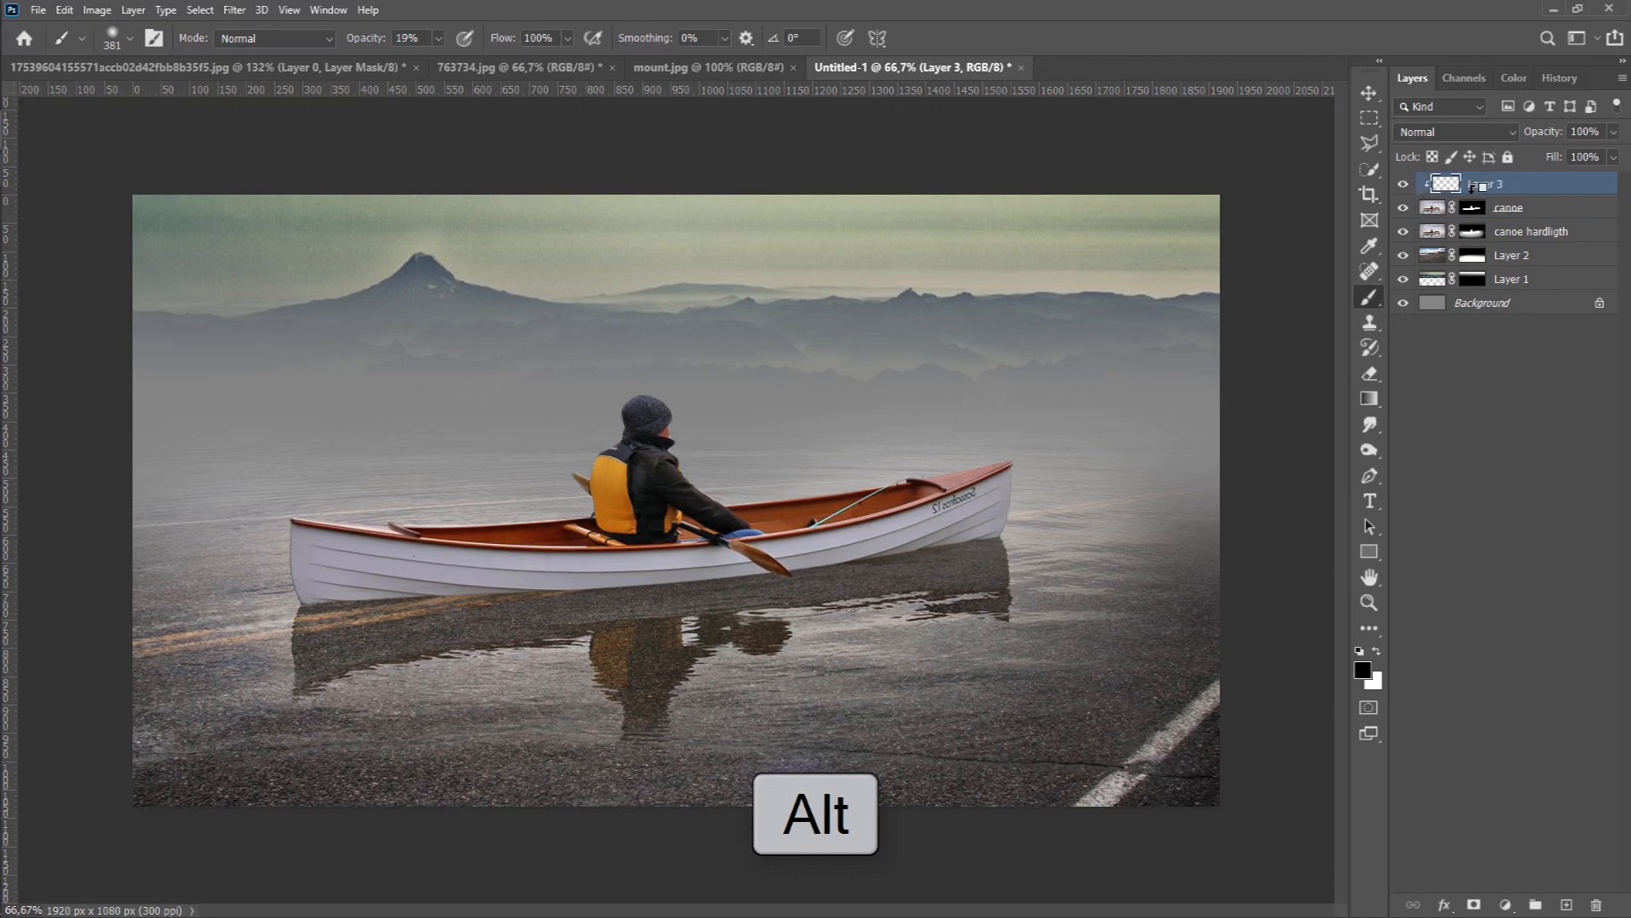
double_click(1485, 185)
text(shad)
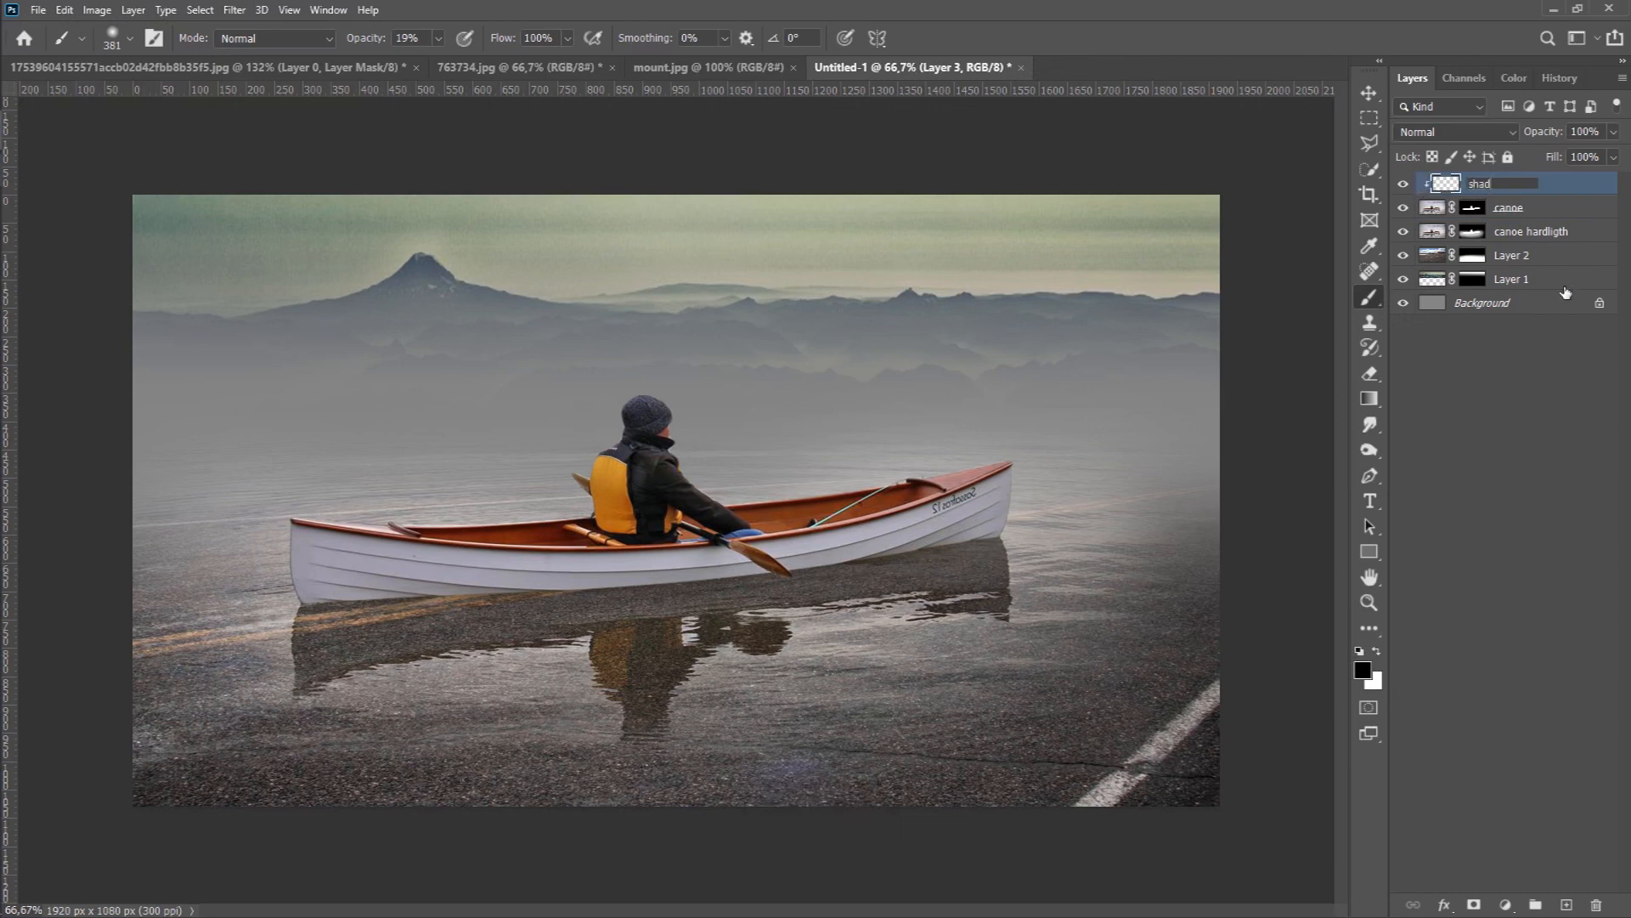
text(ow canoe)
key(Return)
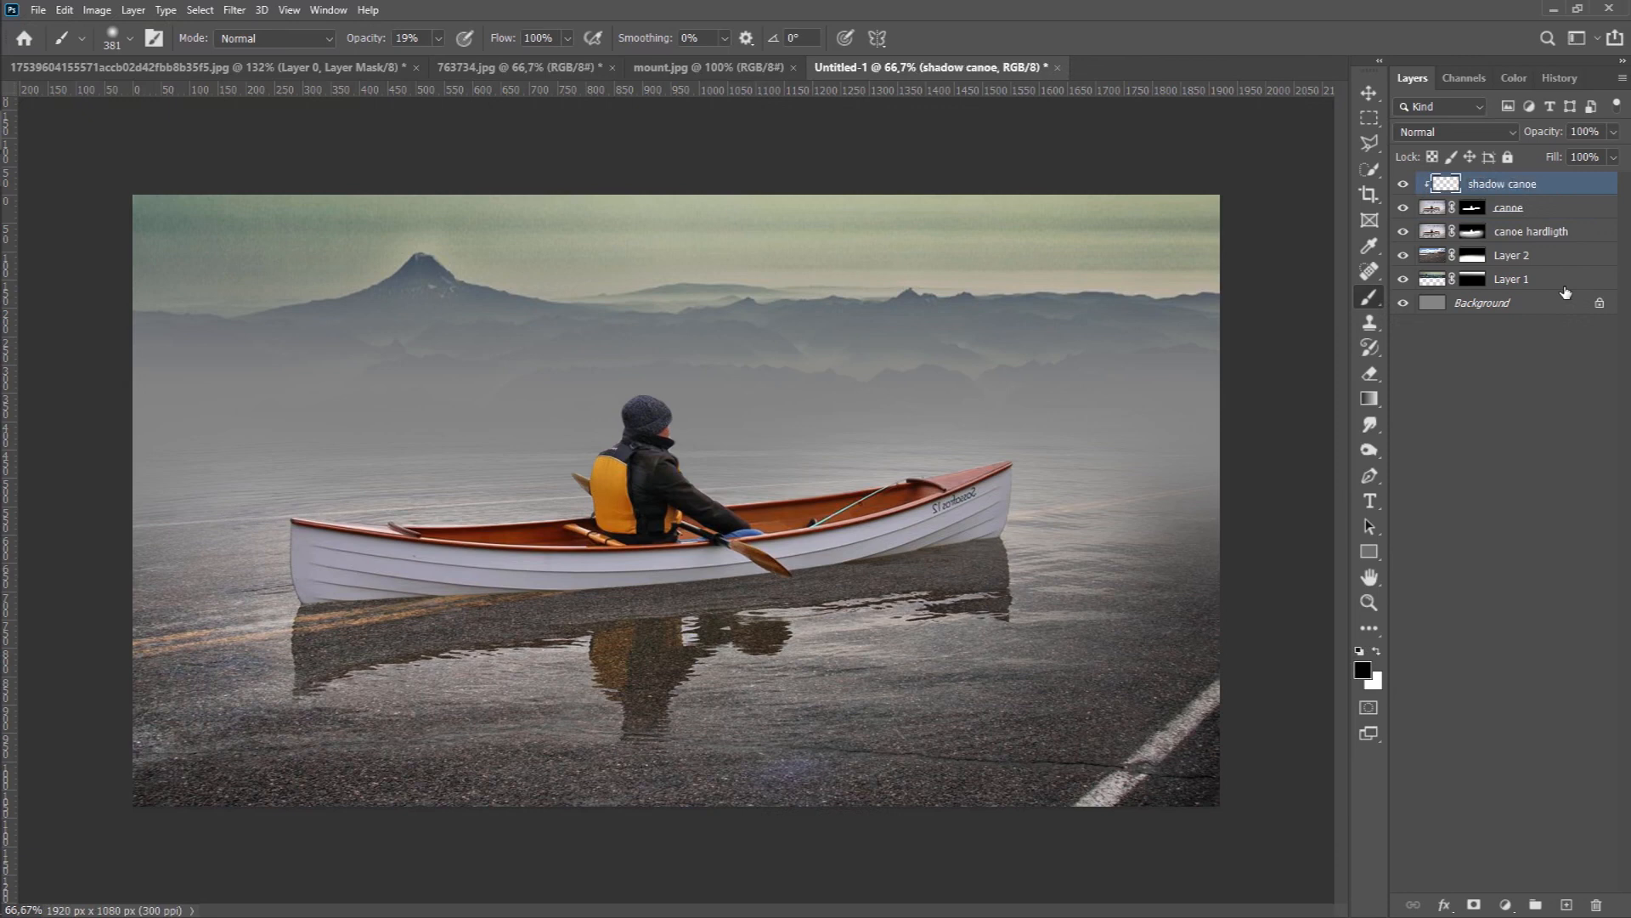
- Paint black shading along the lower hull on the shadow canoe layer with a 180 px brush at 70% opacity
drag(1090, 514, 1030, 499)
click(440, 39)
drag(474, 64, 479, 65)
mouse_move(300, 587)
mouse_down()
mouse_move(338, 612)
mouse_move(507, 628)
mouse_move(786, 623)
mouse_move(1012, 576)
mouse_move(1029, 548)
mouse_move(935, 578)
mouse_move(646, 598)
mouse_move(385, 609)
mouse_move(261, 587)
mouse_move(749, 618)
mouse_move(1025, 543)
mouse_move(827, 595)
mouse_move(418, 645)
mouse_move(333, 644)
mouse_move(635, 630)
mouse_move(1095, 561)
mouse_up()
- Set the shadow canoe layer to Multiply blending with 71% opacity
click(1487, 132)
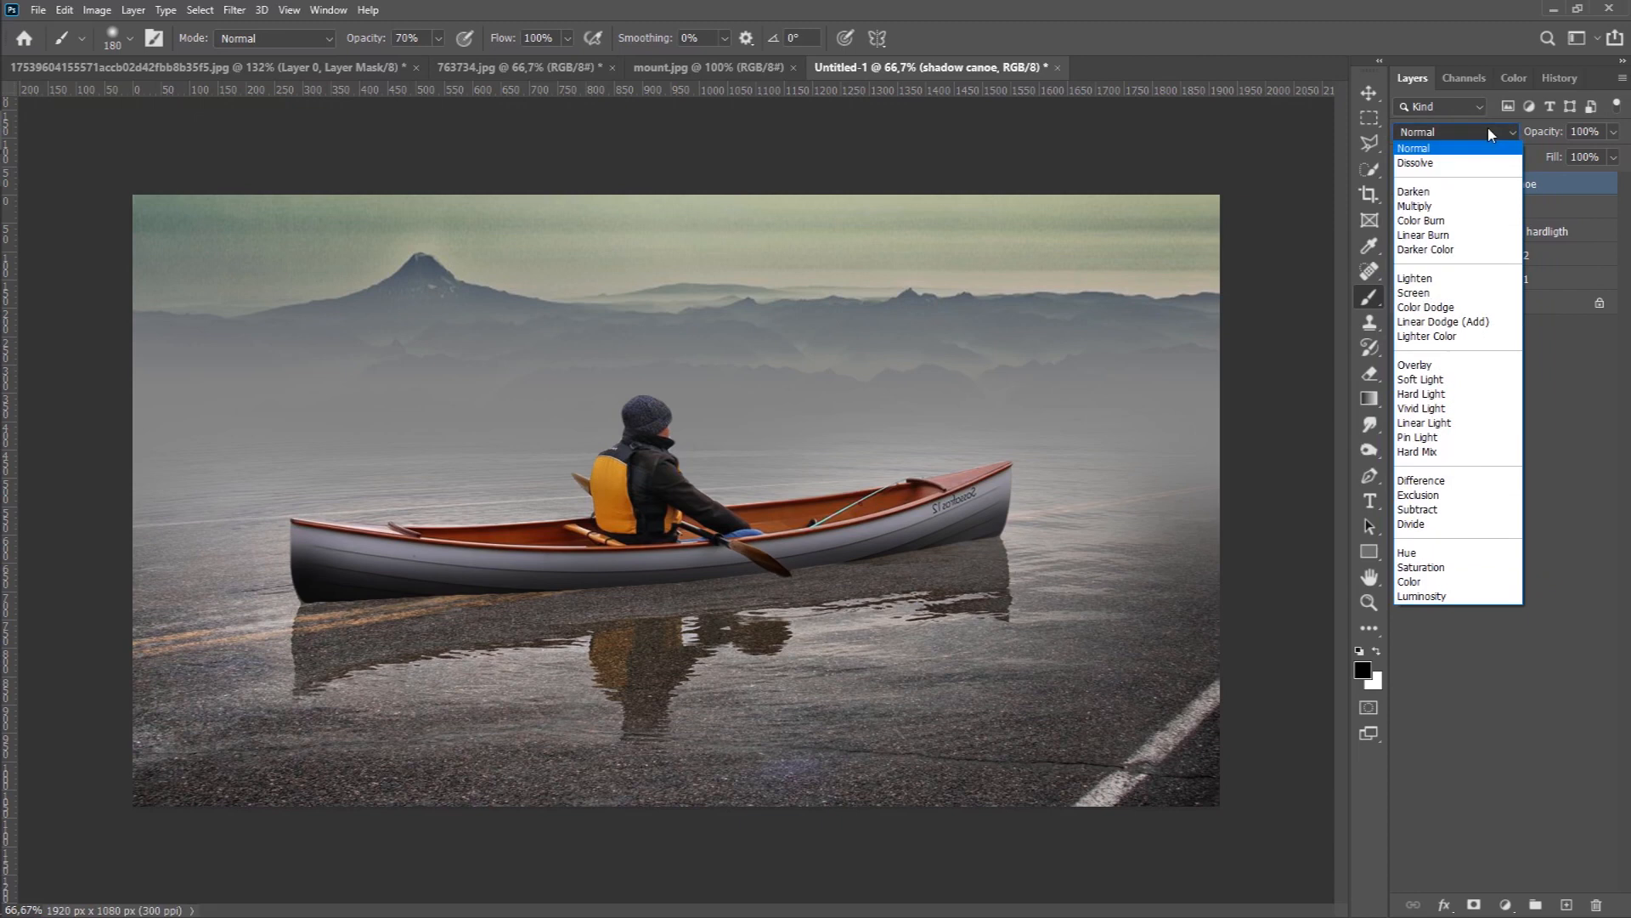
click(1469, 208)
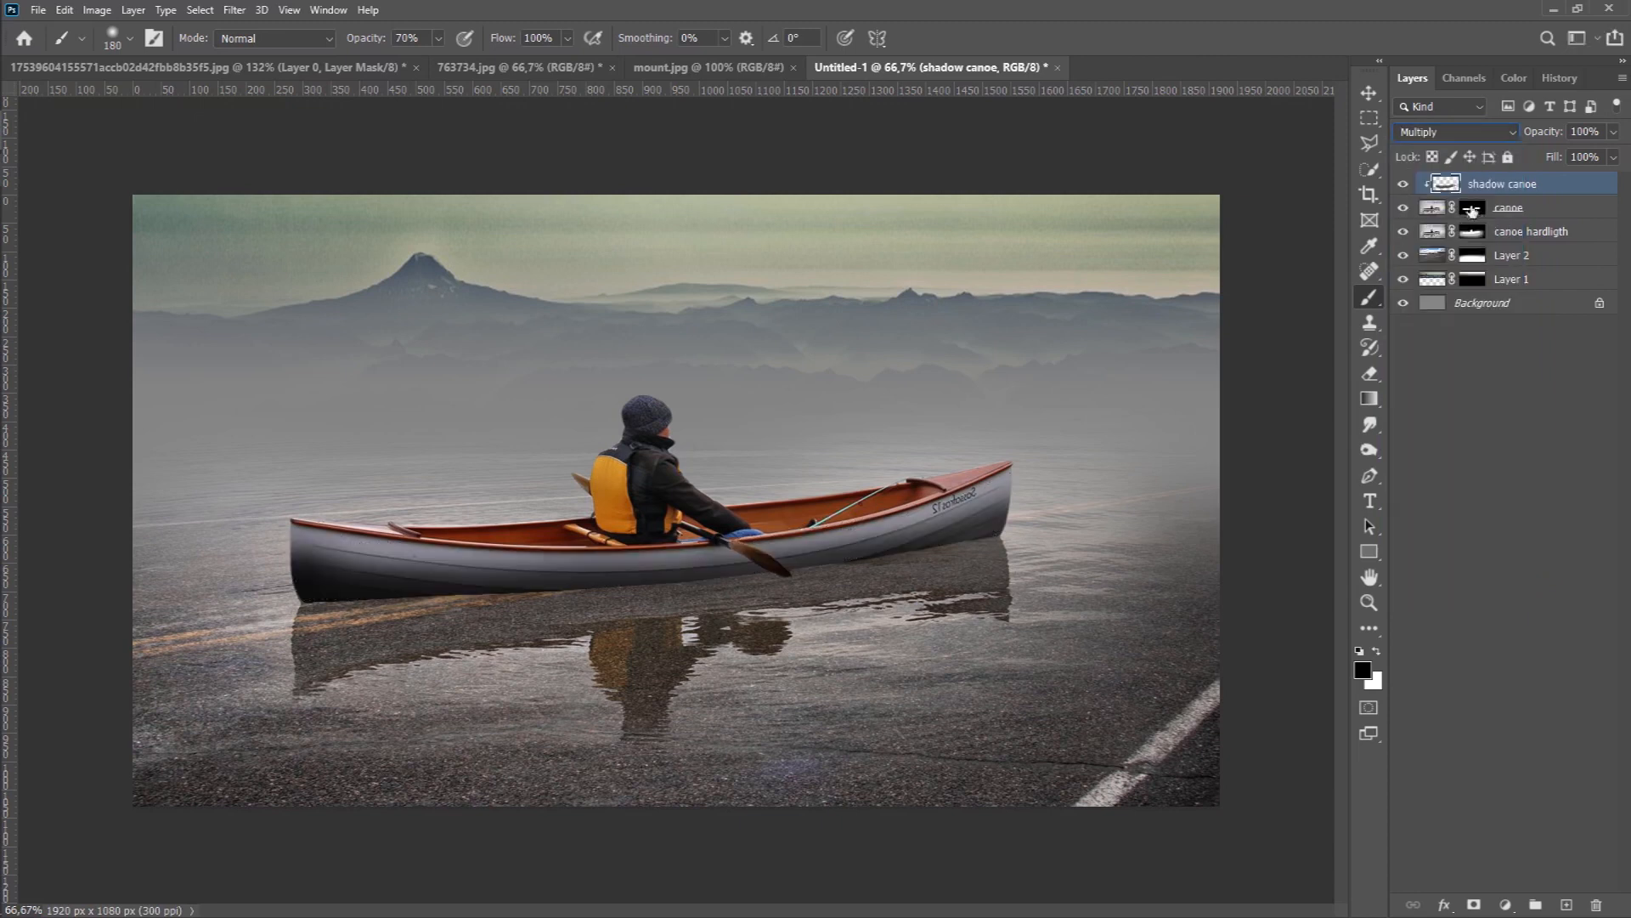
click(1612, 132)
drag(1612, 157, 1589, 163)
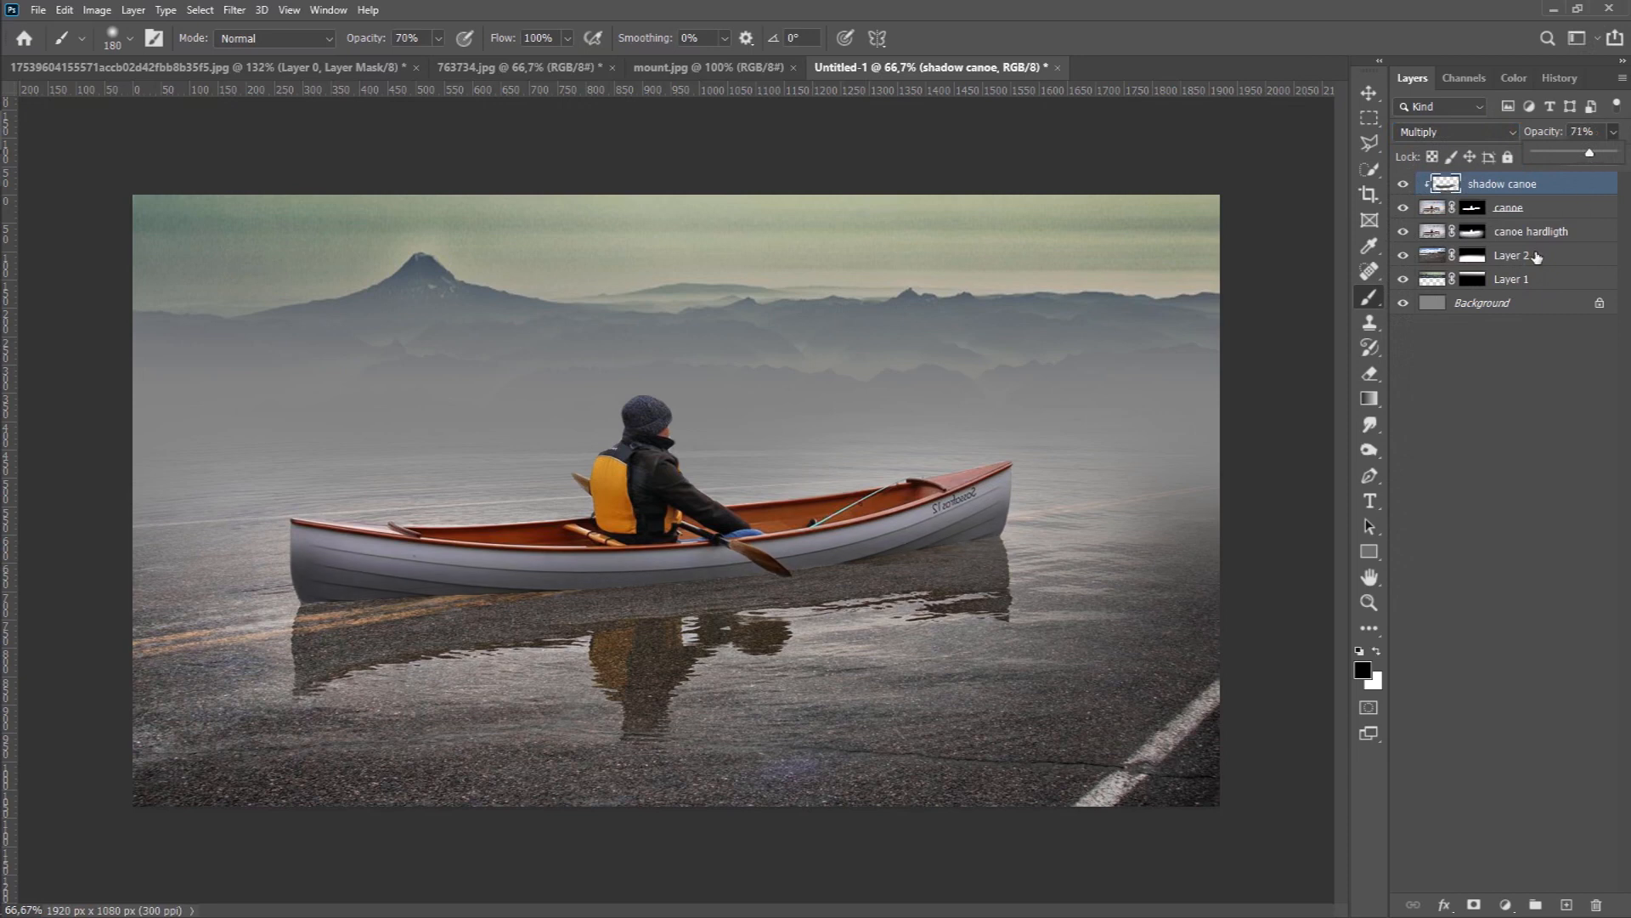
- Combine the mountain and road layers, Layer 1 and Layer 2, into one smart object
click(1437, 284)
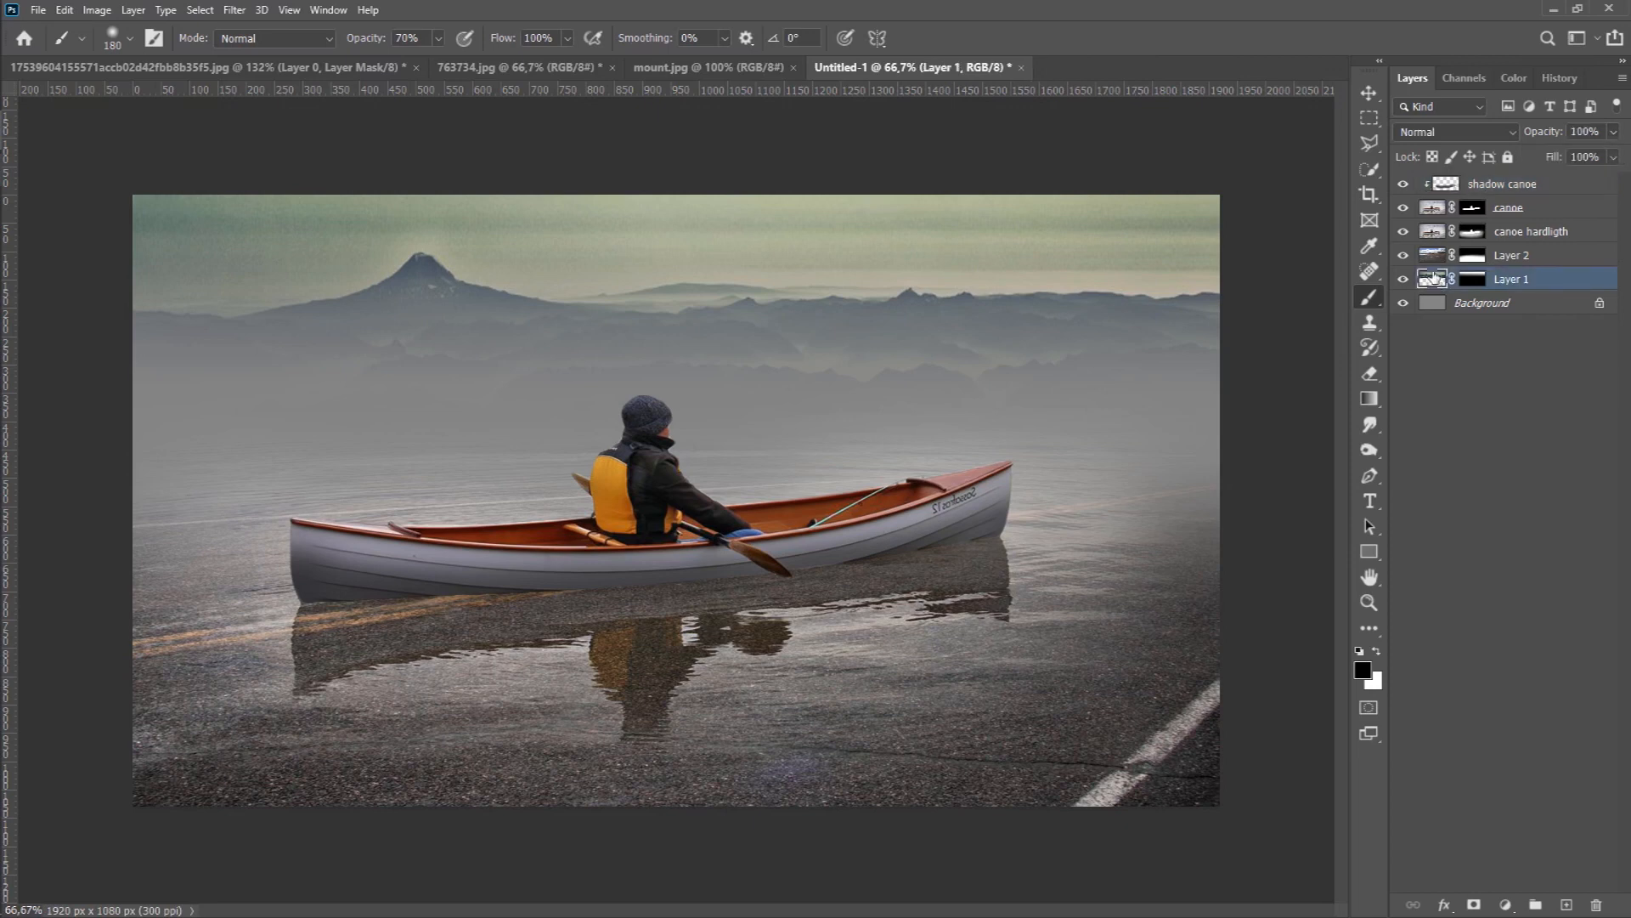
shift+click(1434, 264)
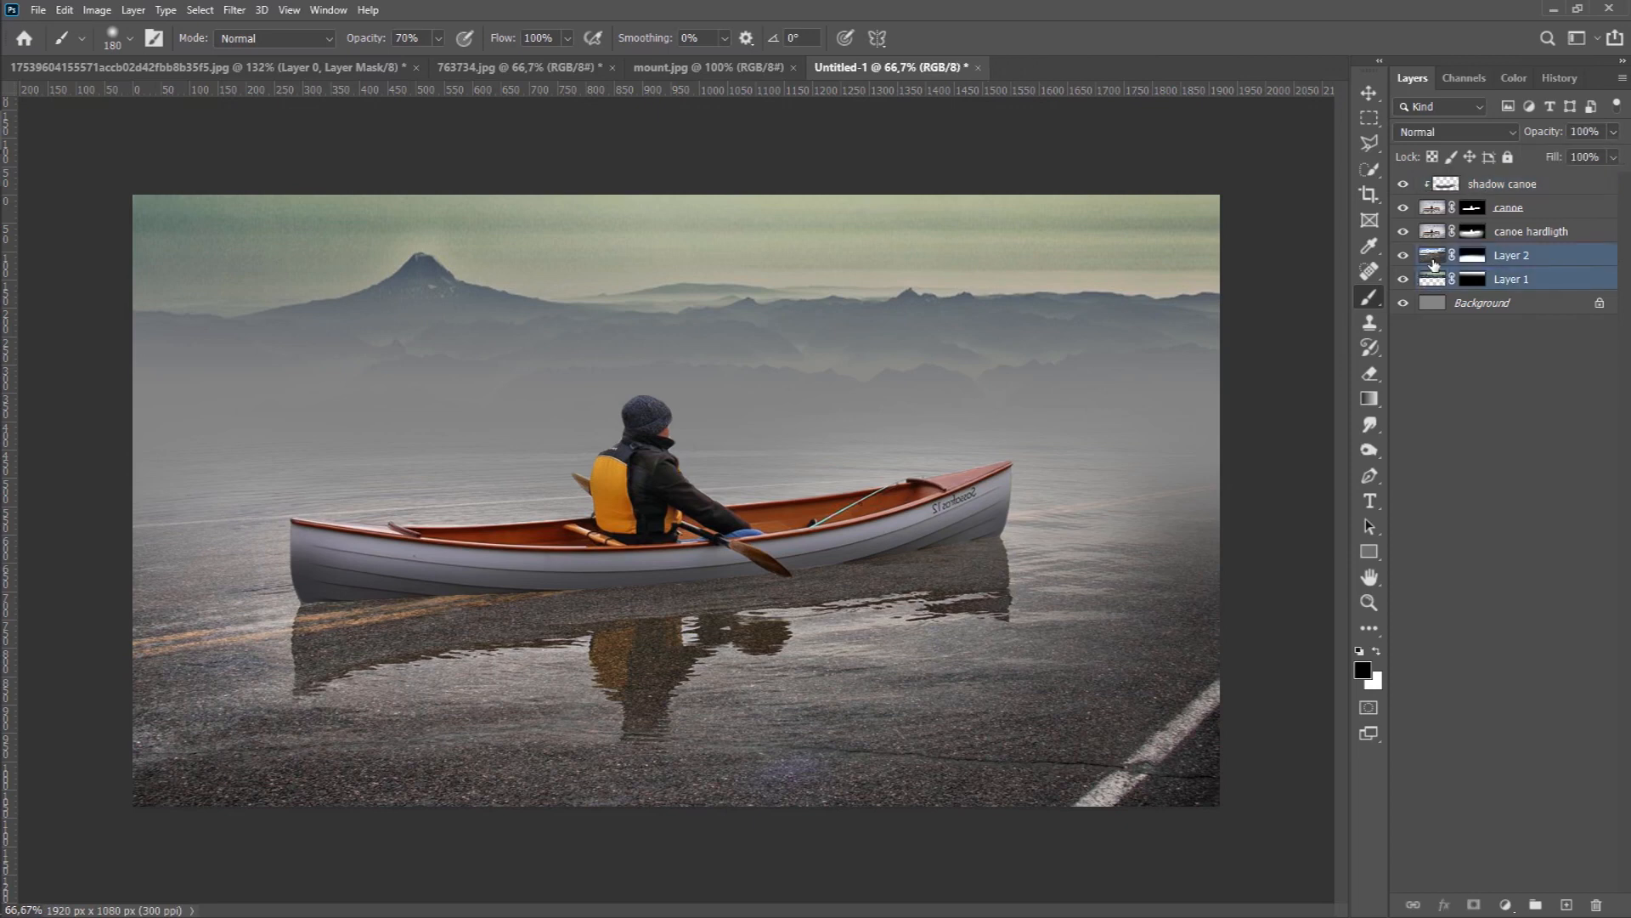
right_click(1574, 256)
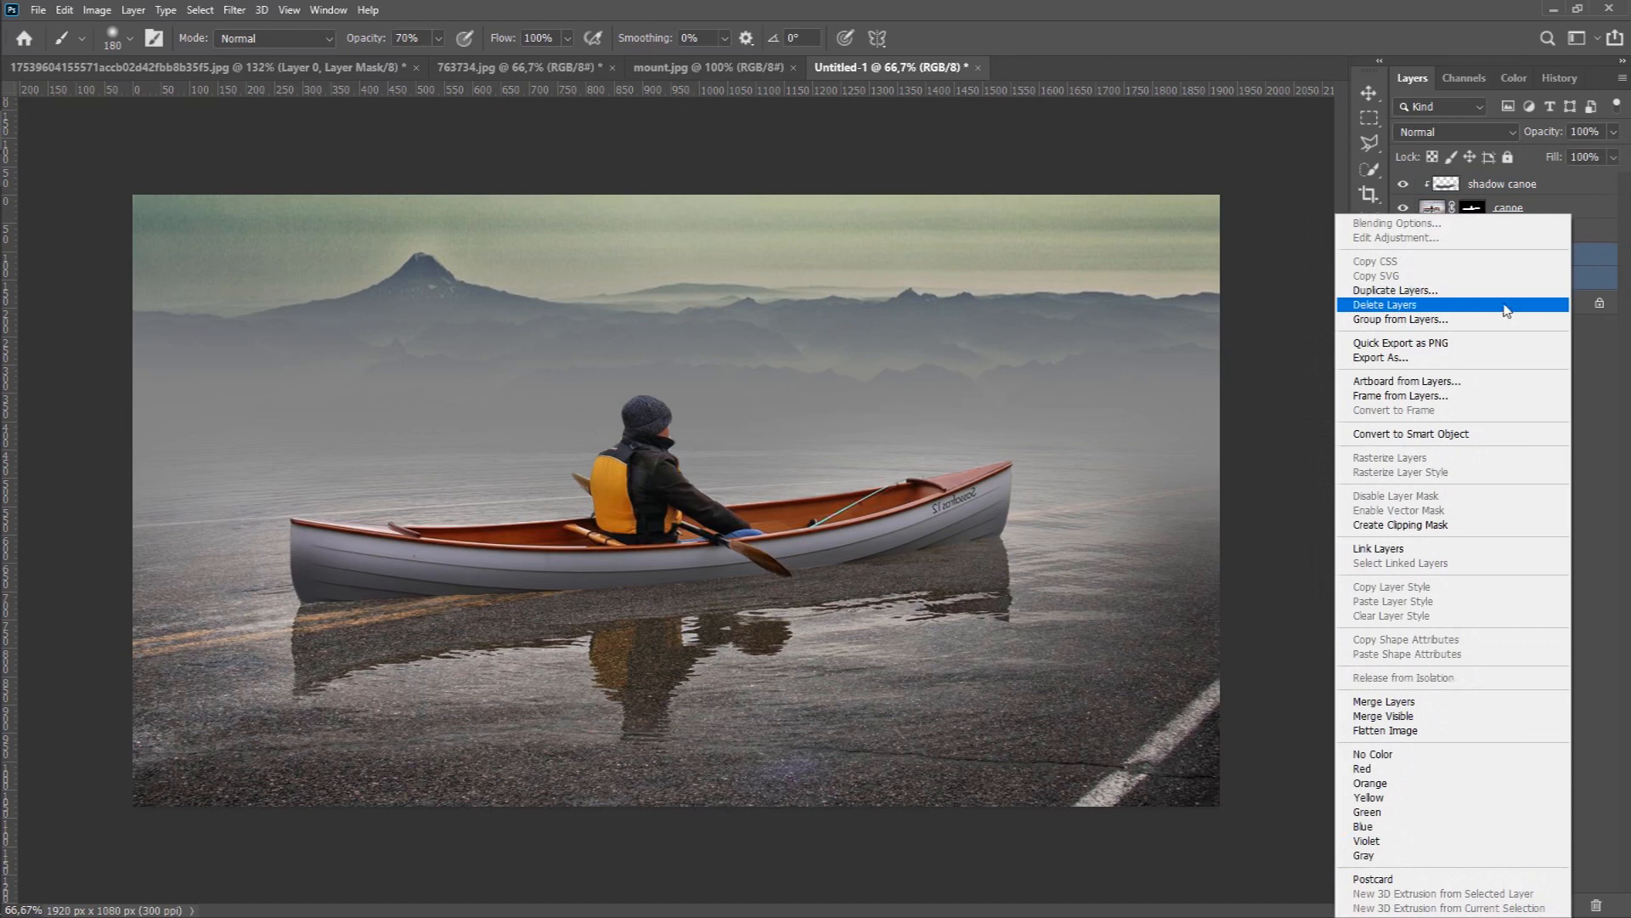
click(1483, 435)
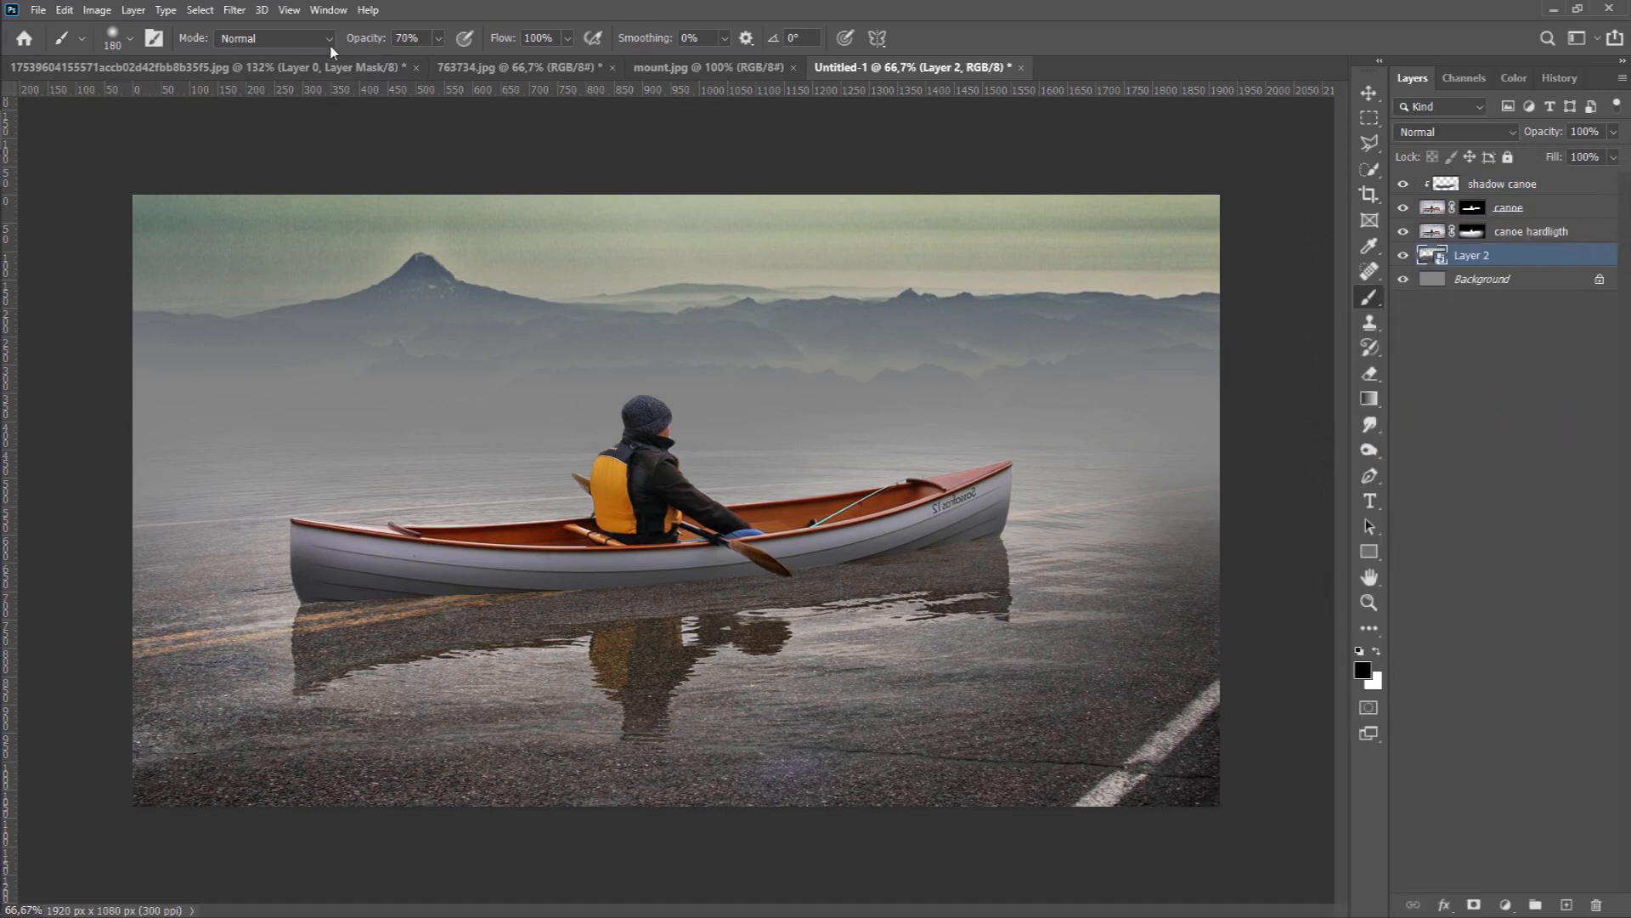
- Apply a Gaussian Blur smart filter to the mountain and road smart object
click(235, 9)
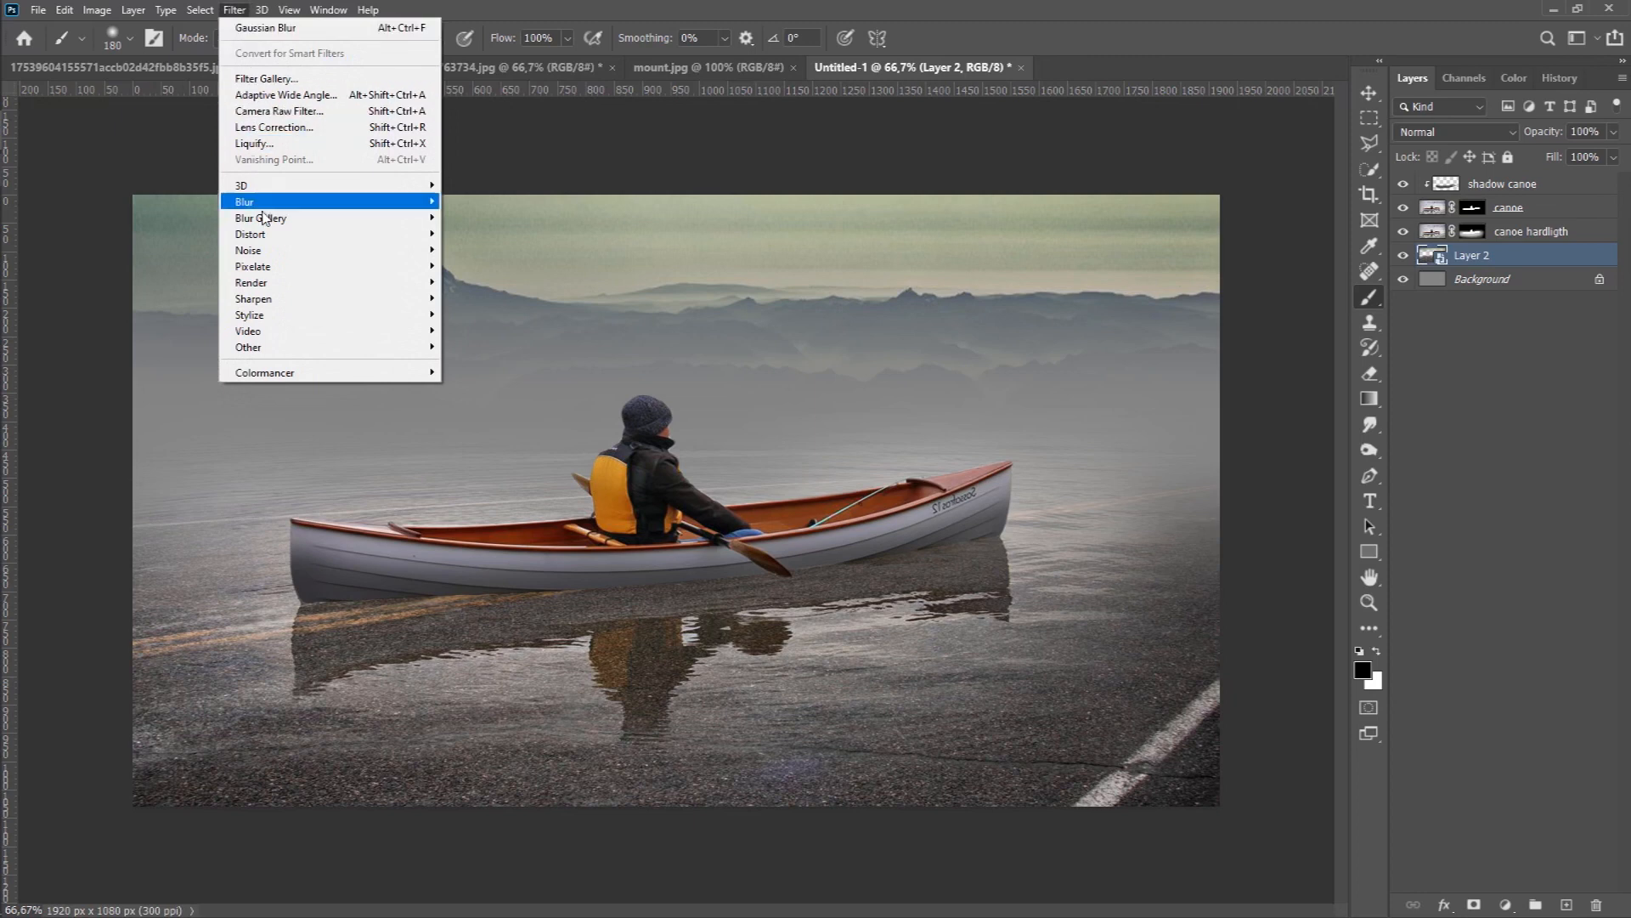
mouse_move(272, 204)
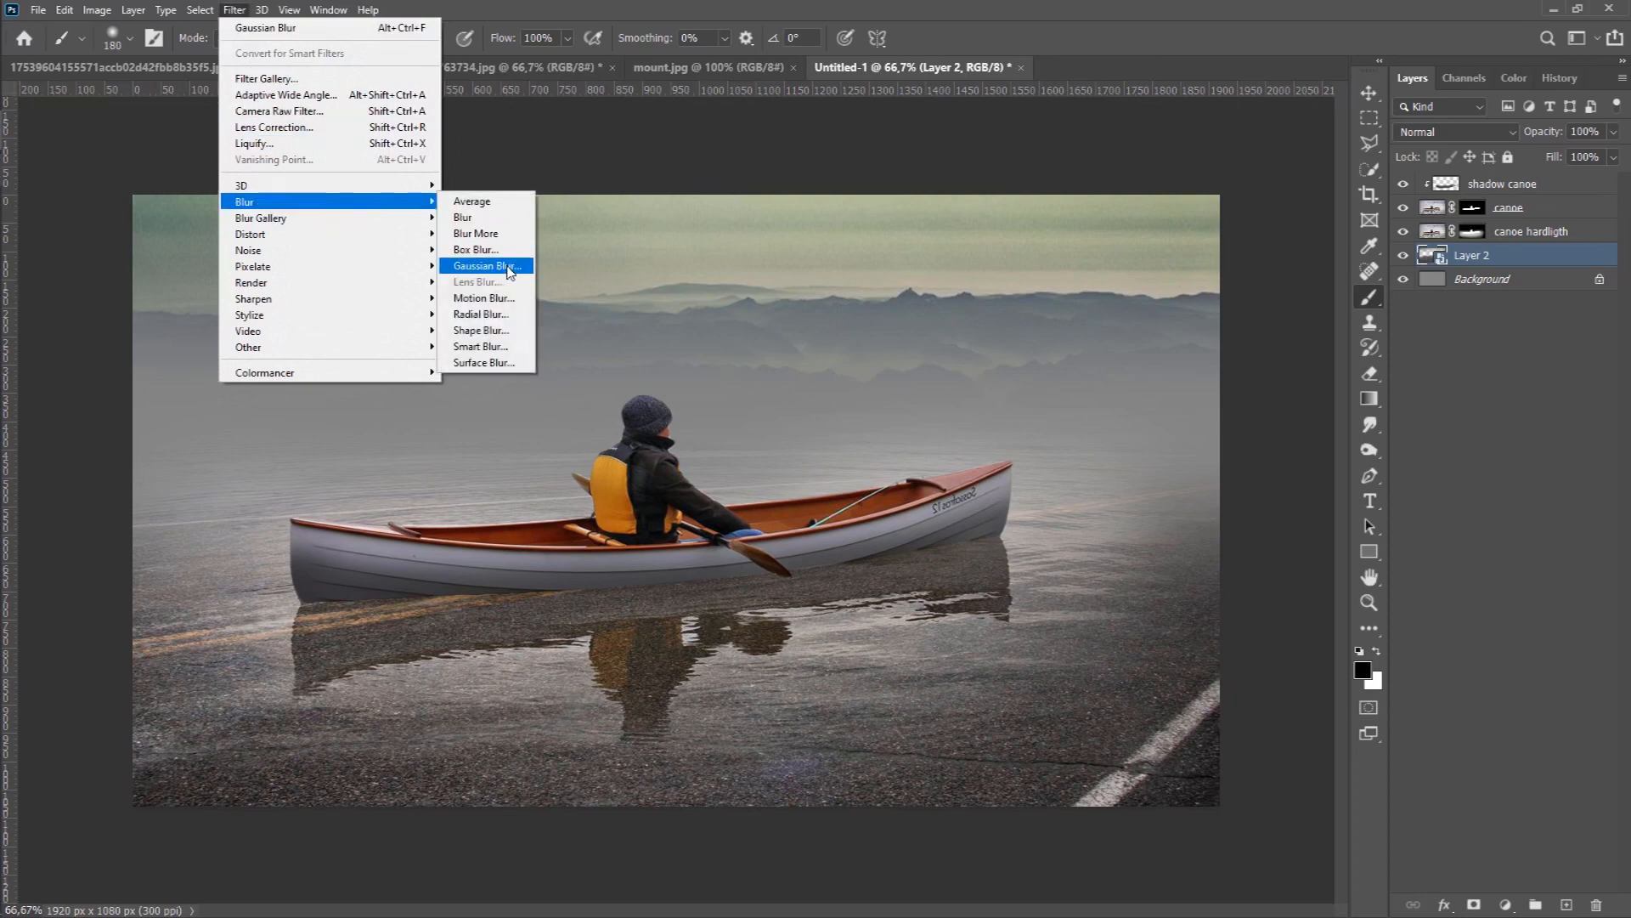
click(484, 265)
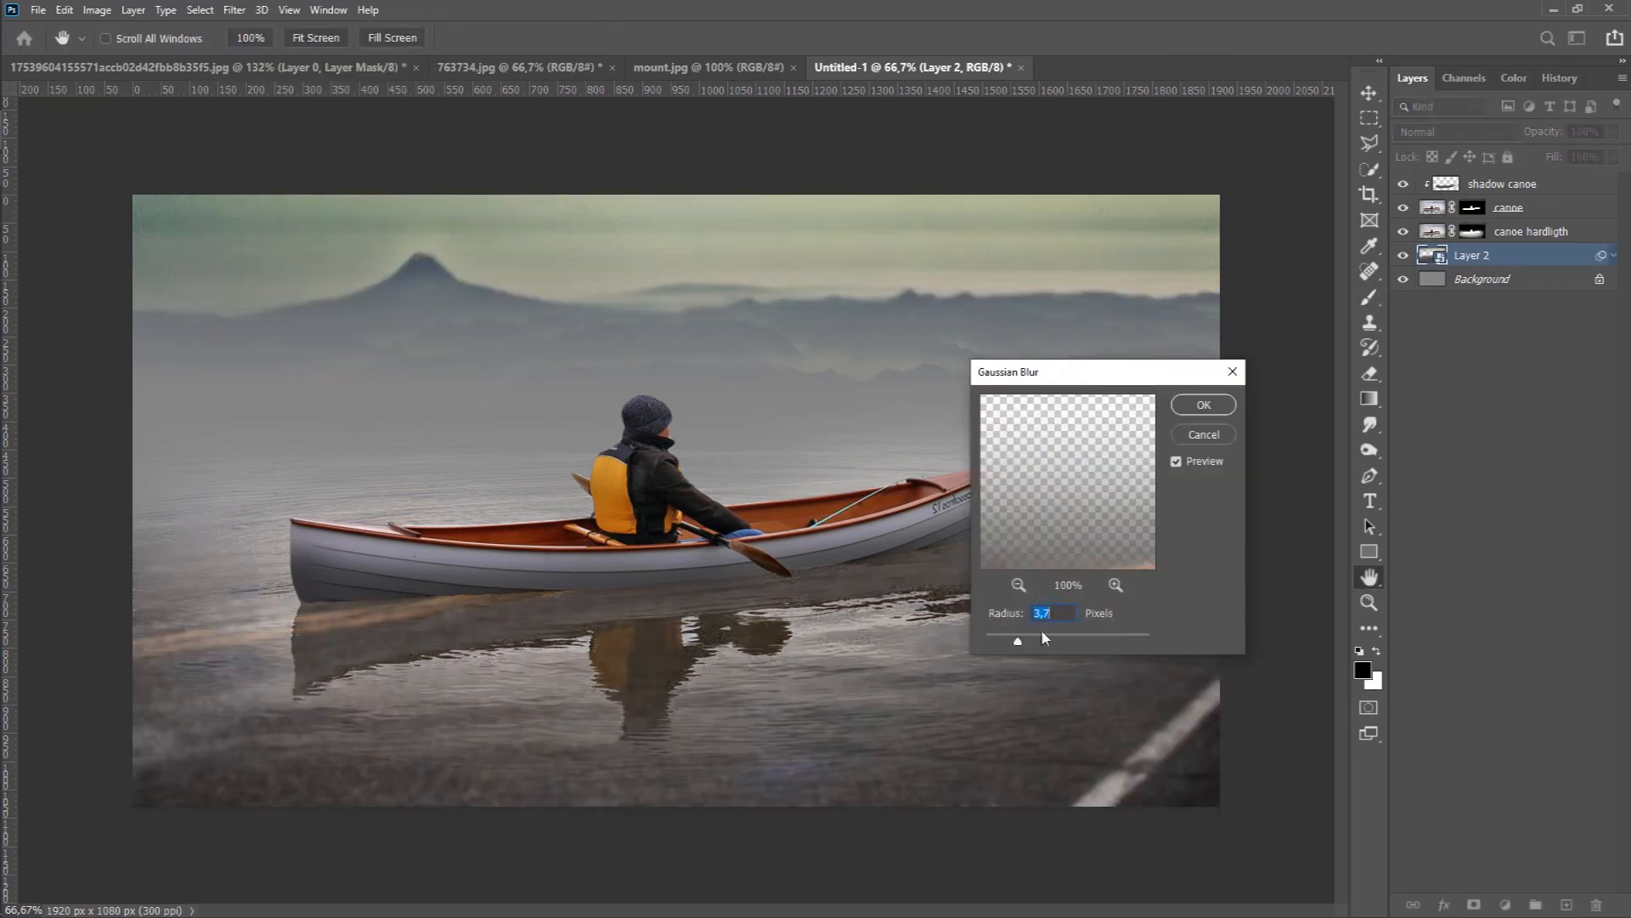
drag(1027, 644, 1026, 643)
click(1213, 404)
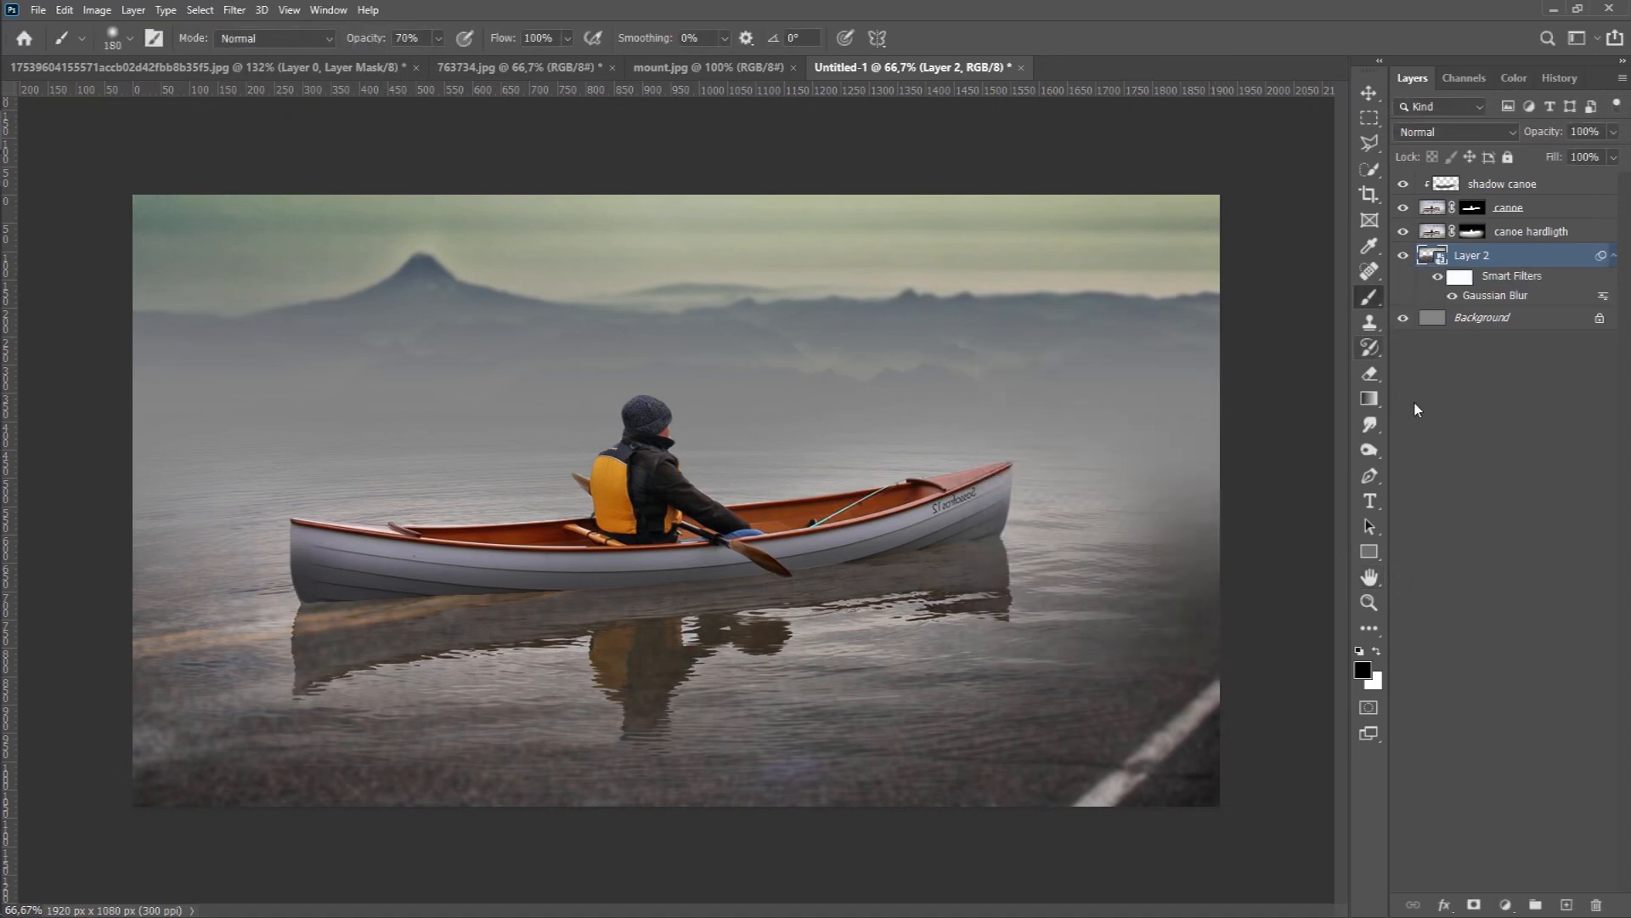
- Paint black on the smart filter mask over the foreground road with a 423 px brush to remove the blur there
click(1463, 279)
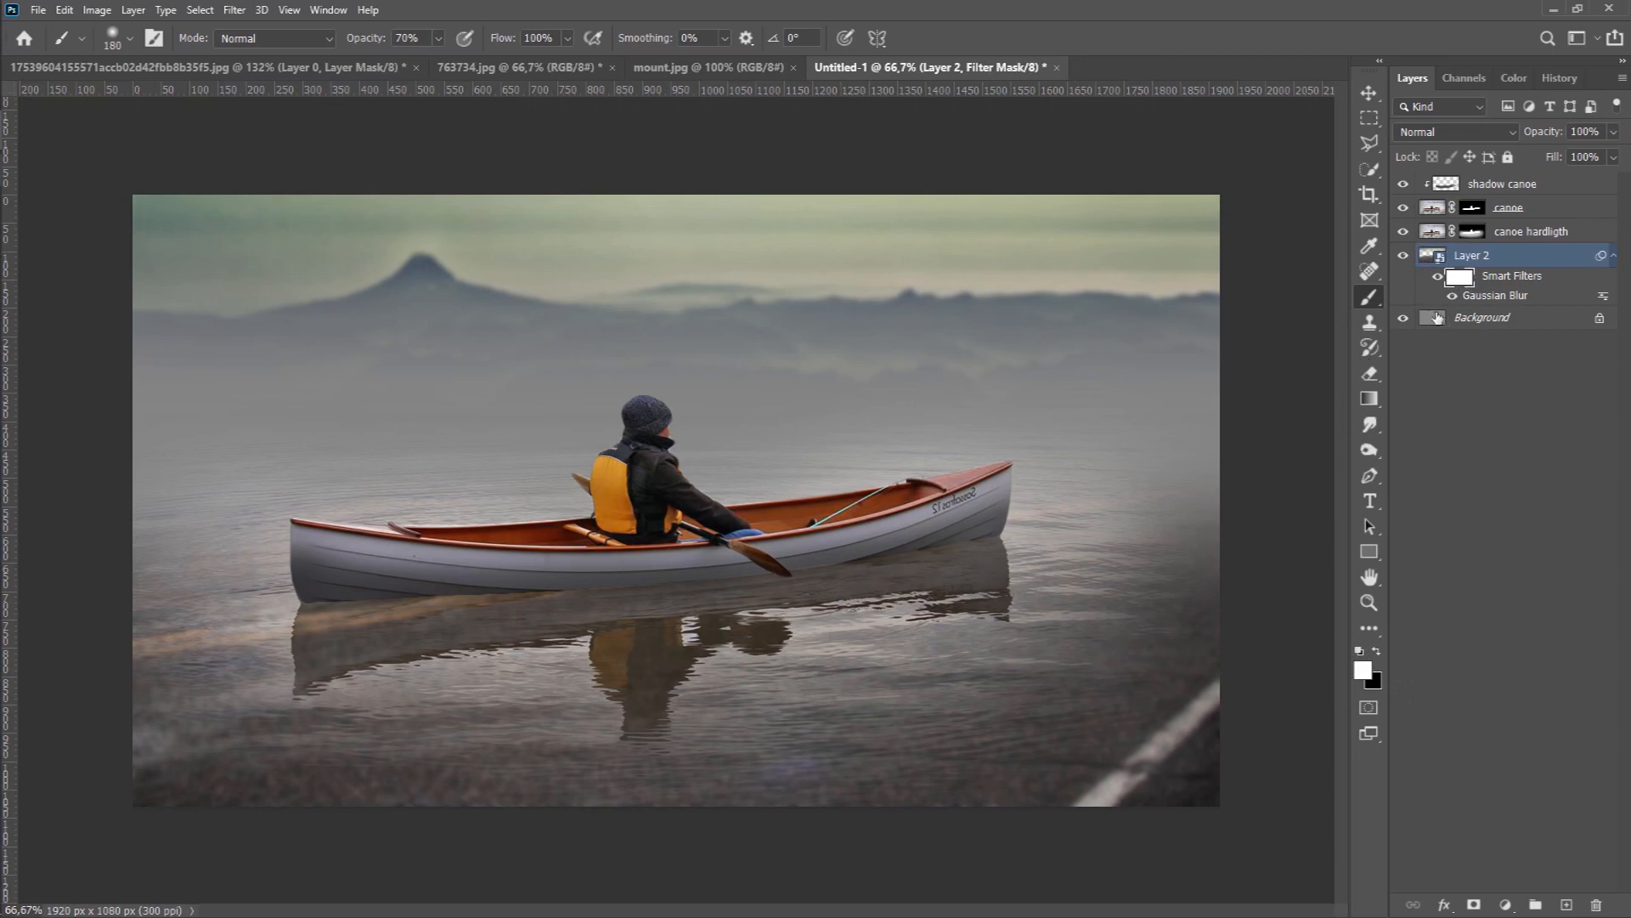
click(1377, 652)
mouse_move(1094, 645)
mouse_down()
mouse_move(1170, 645)
mouse_move(1213, 583)
mouse_move(1158, 663)
mouse_up()
drag(780, 729, 1173, 717)
mouse_move(465, 743)
mouse_down()
mouse_move(372, 692)
mouse_move(164, 638)
mouse_move(881, 662)
mouse_move(1186, 754)
mouse_move(249, 775)
mouse_move(156, 655)
mouse_up()
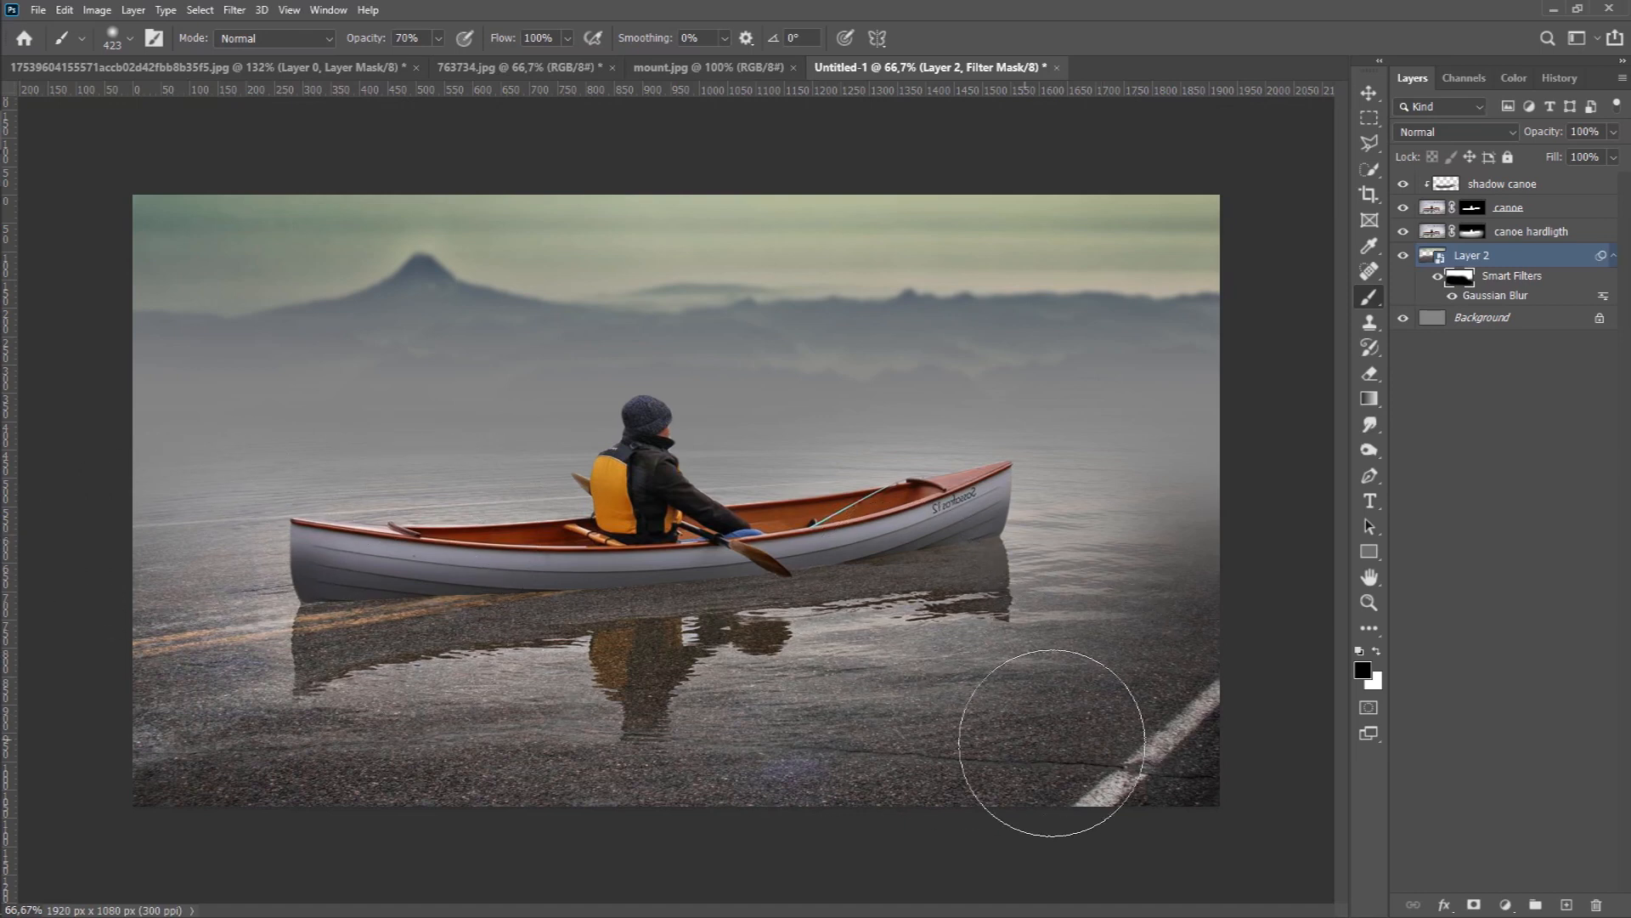
- Add a new layer above the shadow canoe layer and name it lens flare
click(1598, 187)
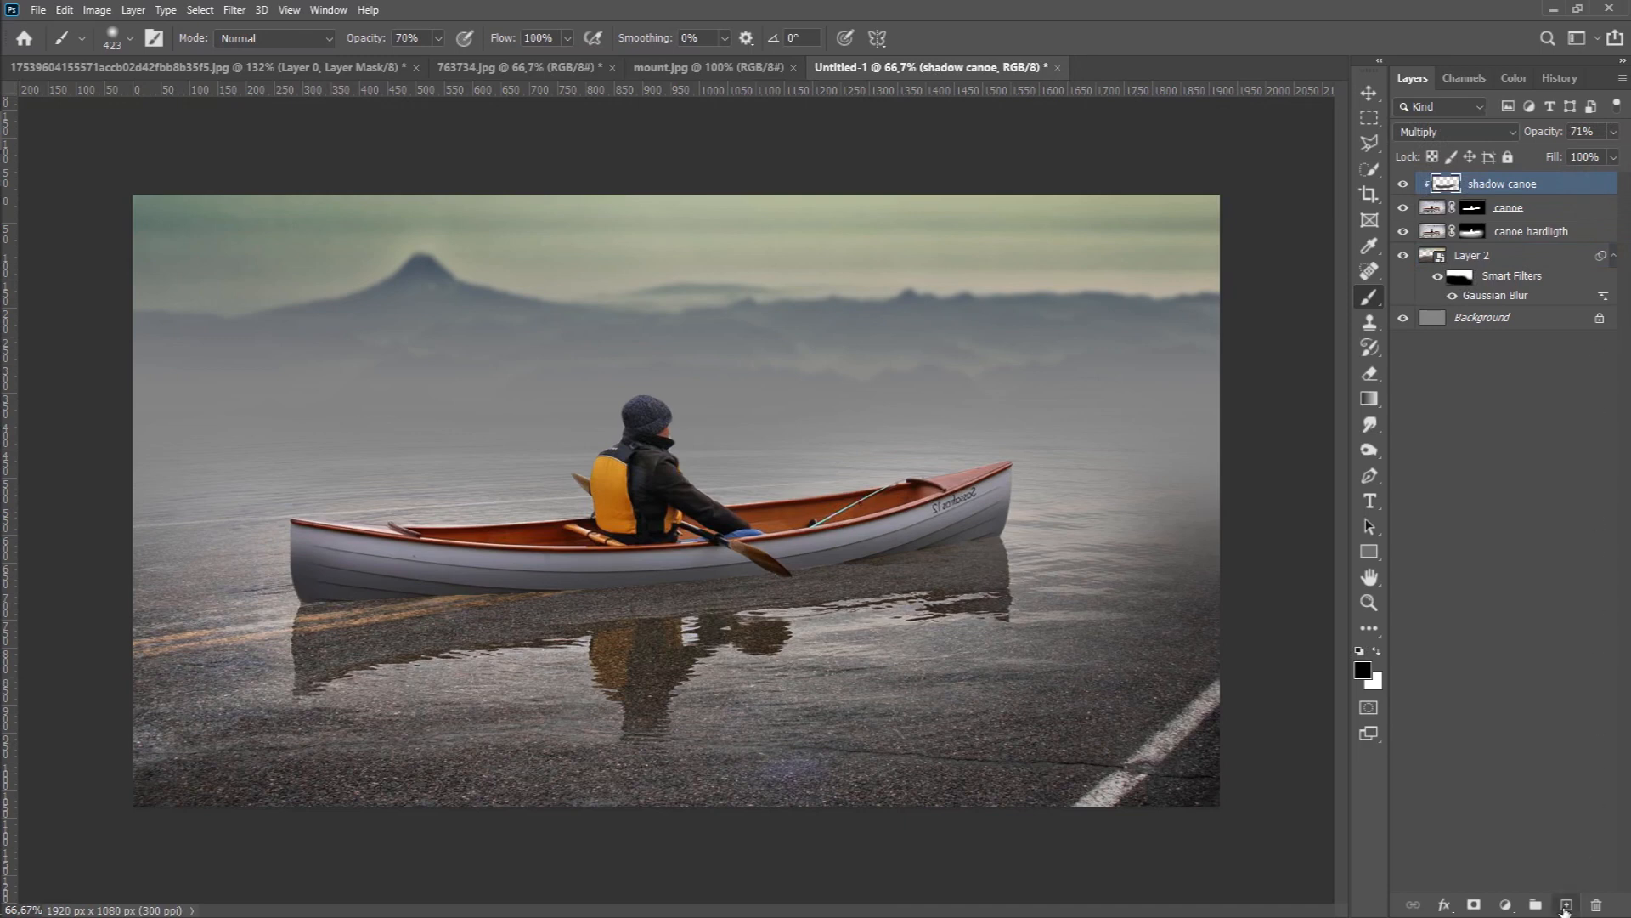
click(1566, 904)
double_click(1477, 185)
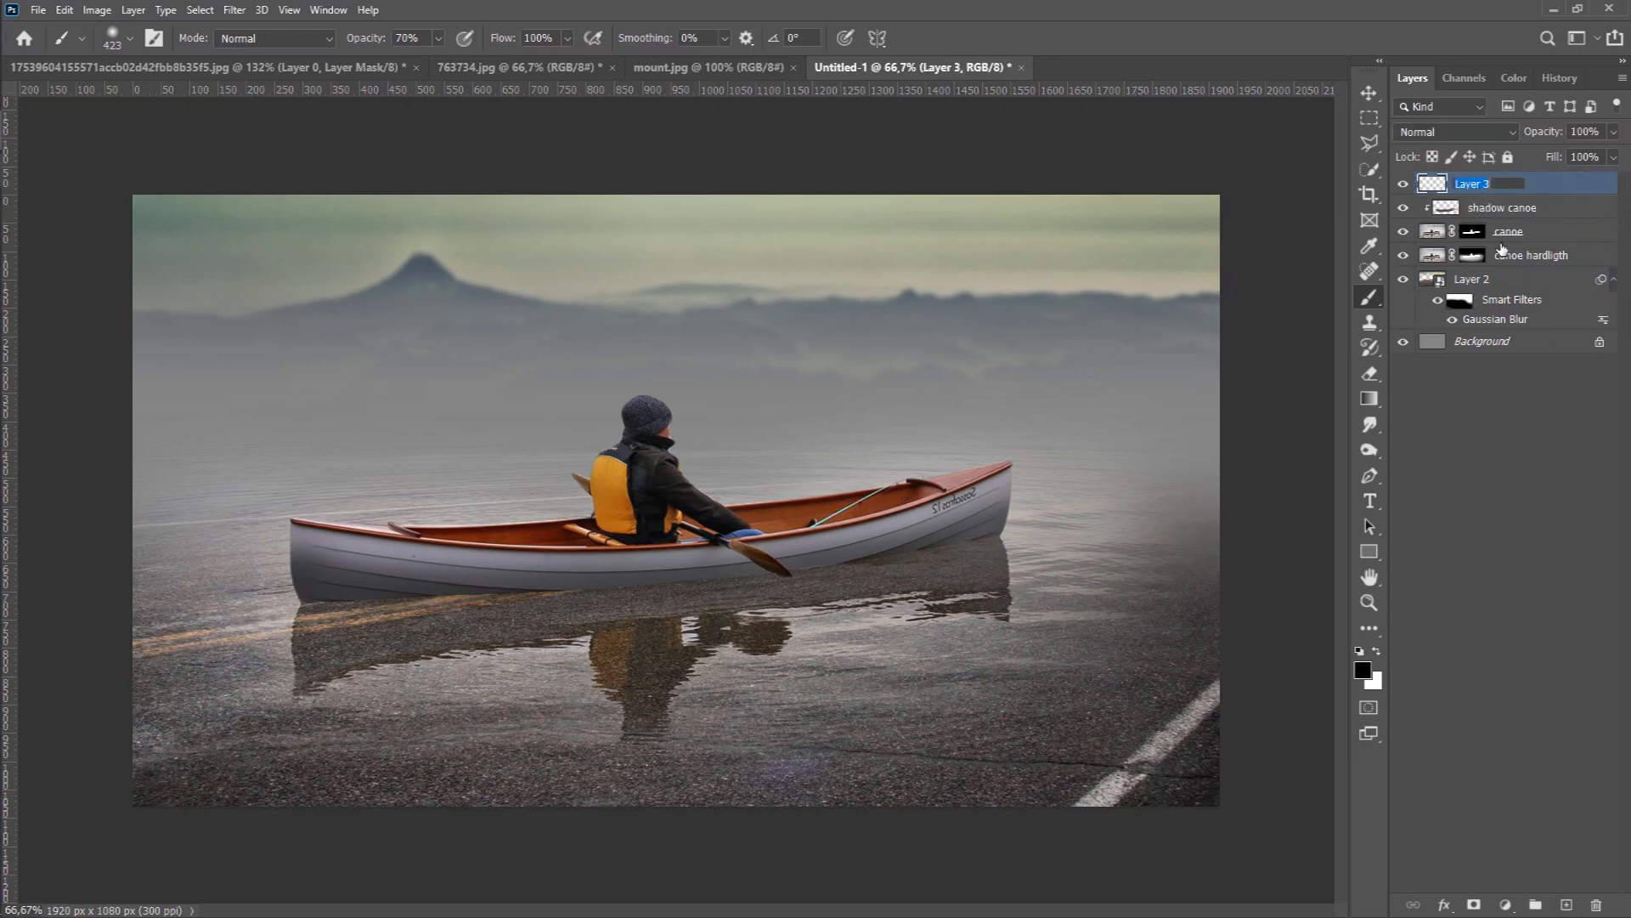
text(lens)
key(Return)
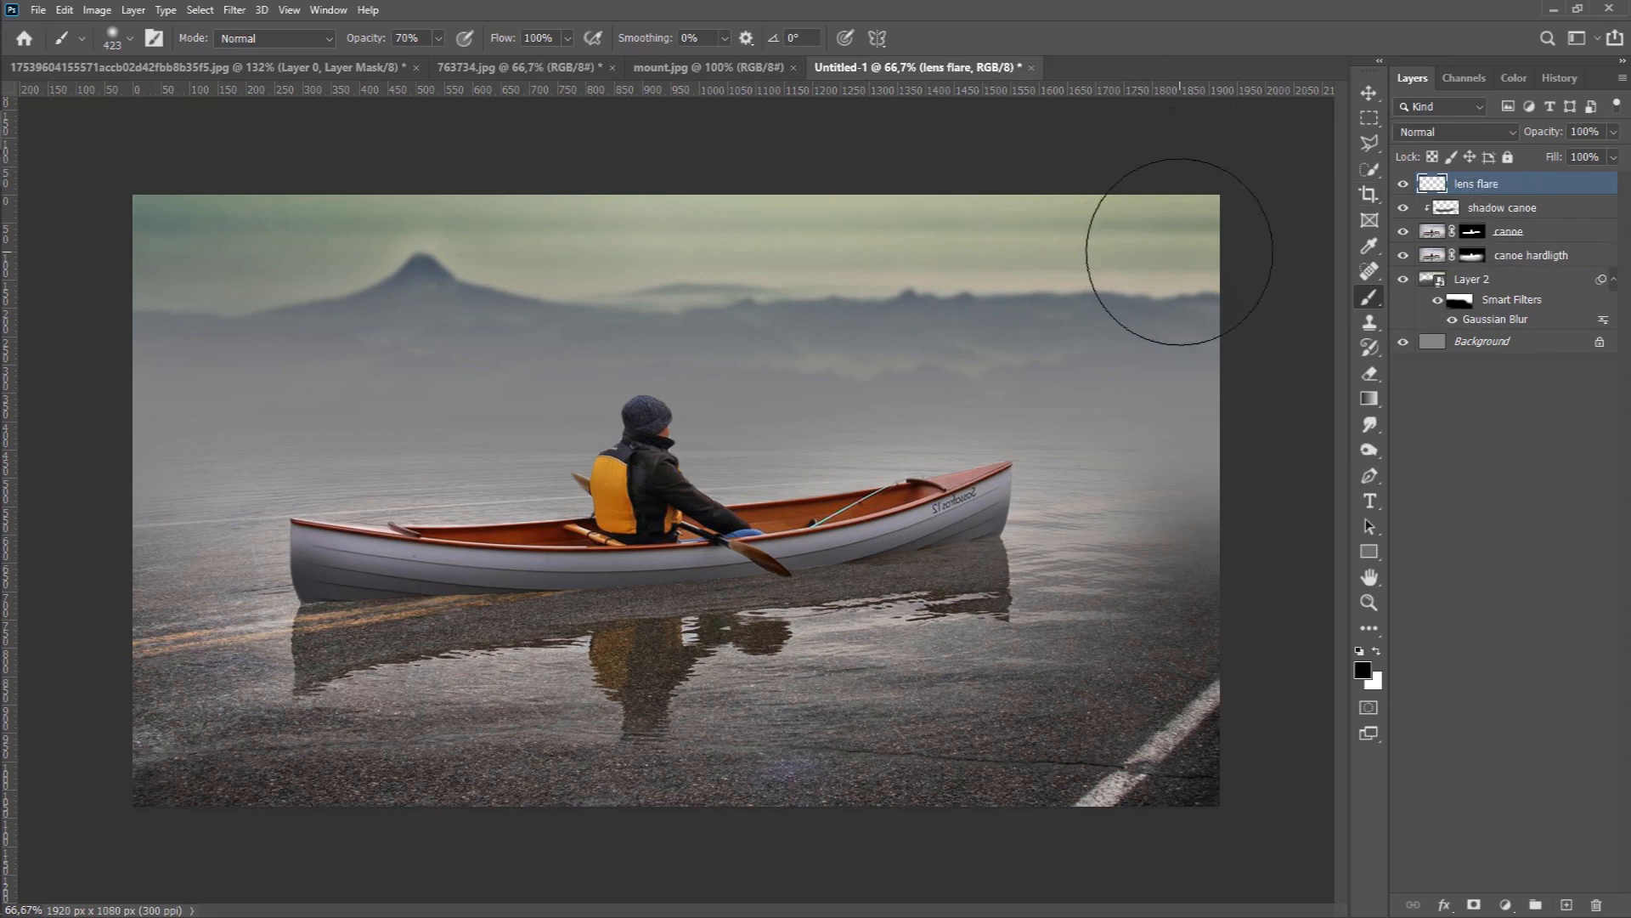
- Fill the lens flare layer with black at Normal mode and 100% opacity
key(ctrl+BackSpace)
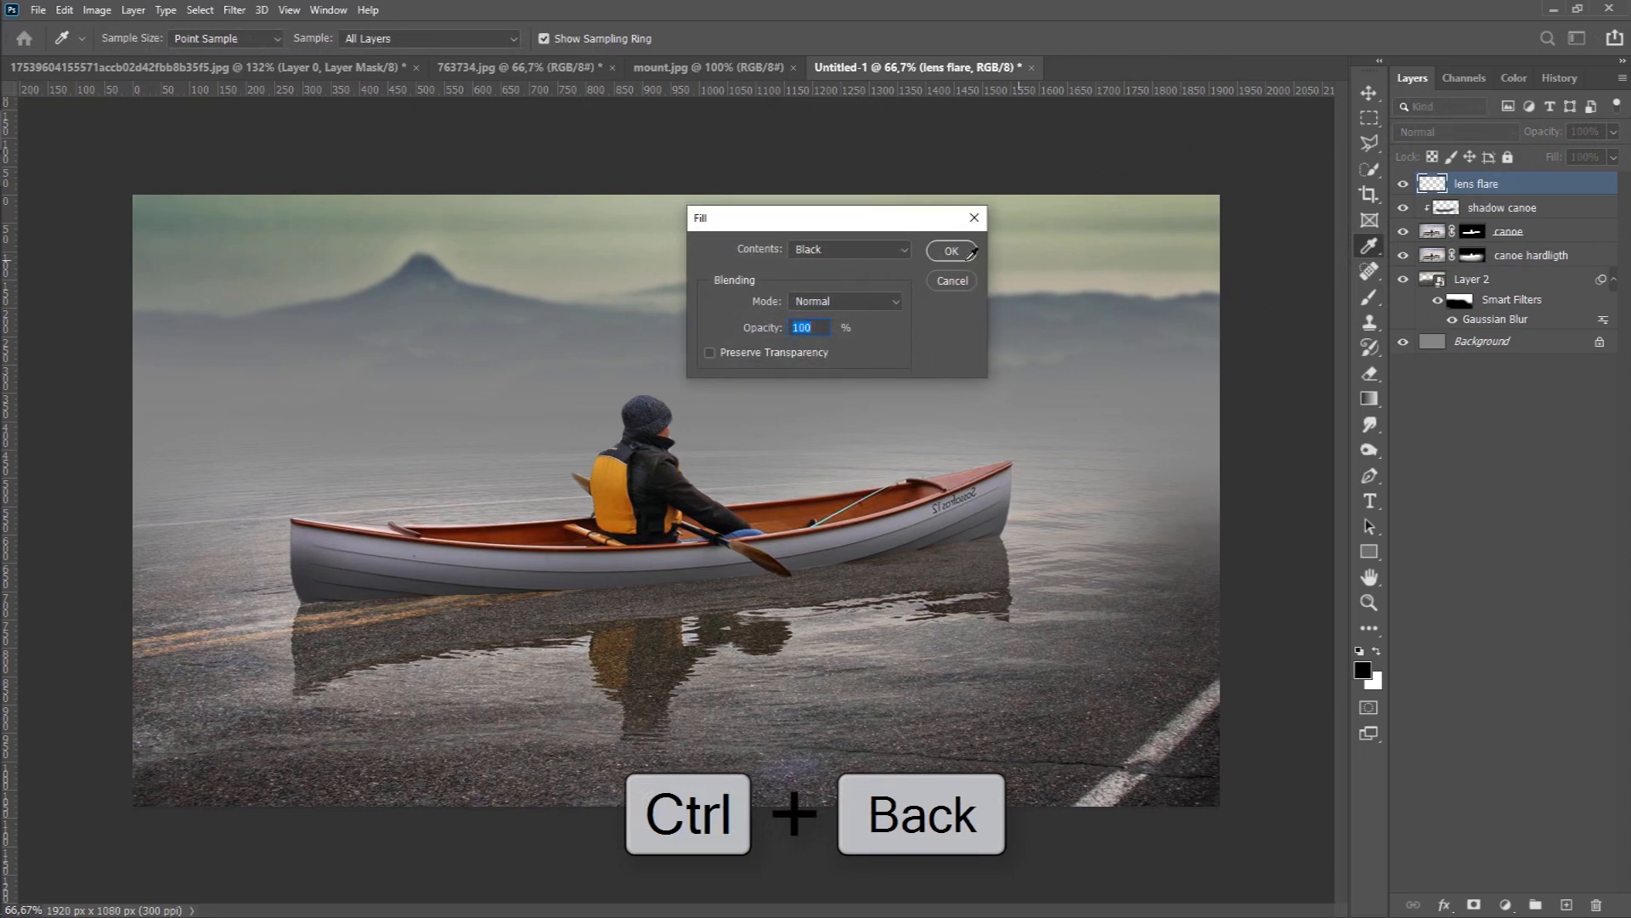
click(904, 248)
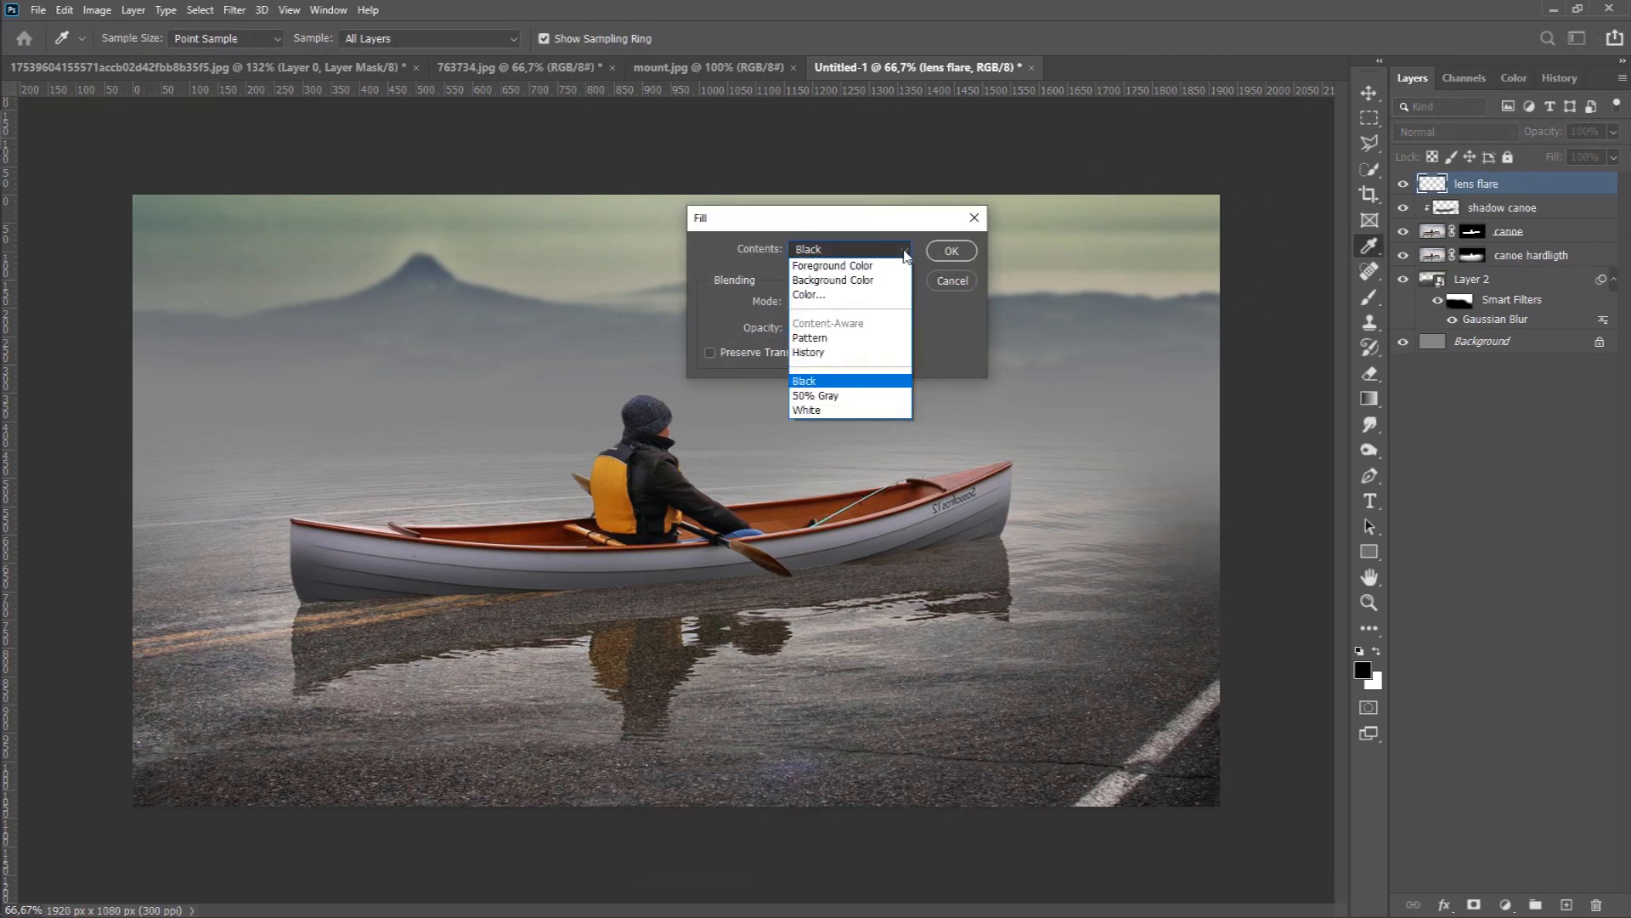
click(878, 377)
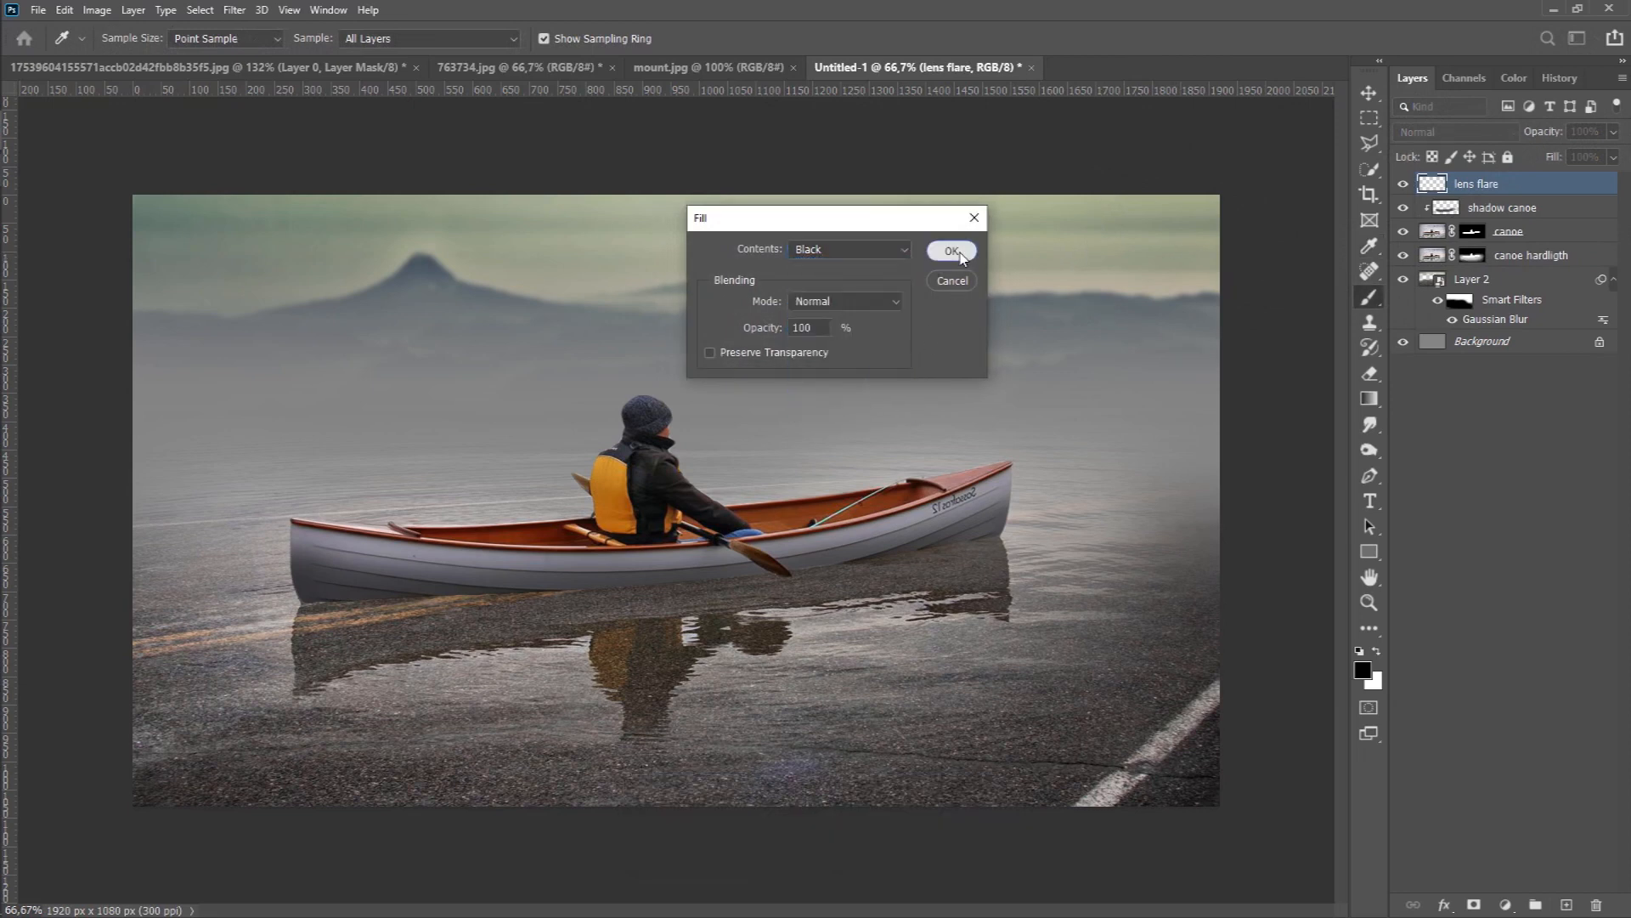
click(961, 253)
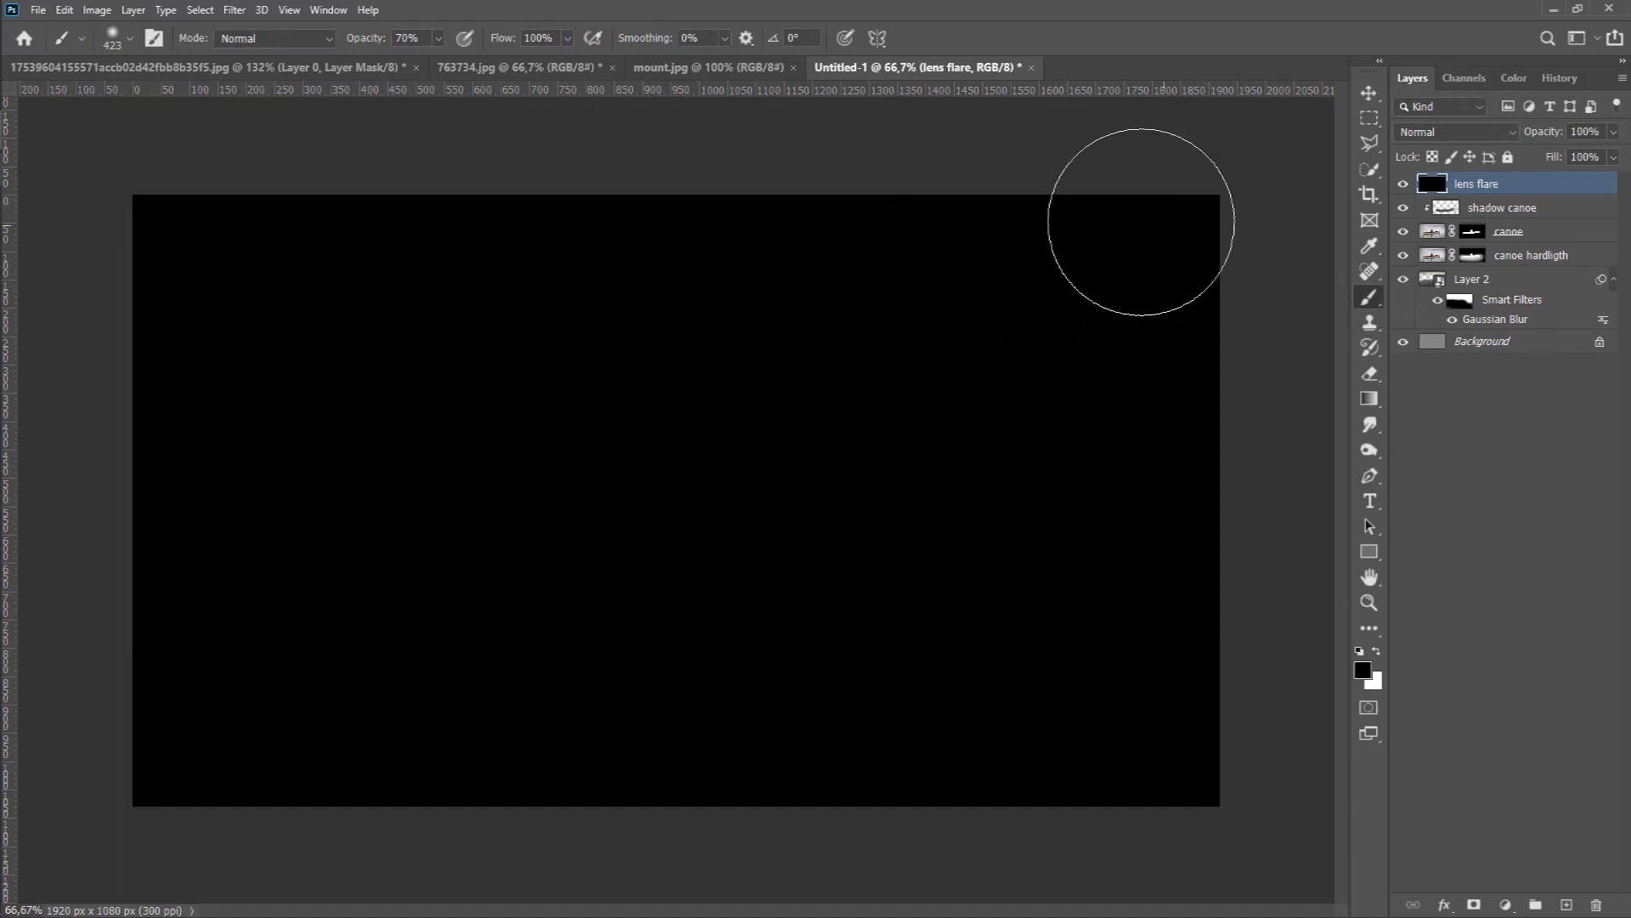
- Render a 50-300mm Zoom lens flare at 124% brightness in the image's upper-right corner and set its layer to Screen blending
click(238, 11)
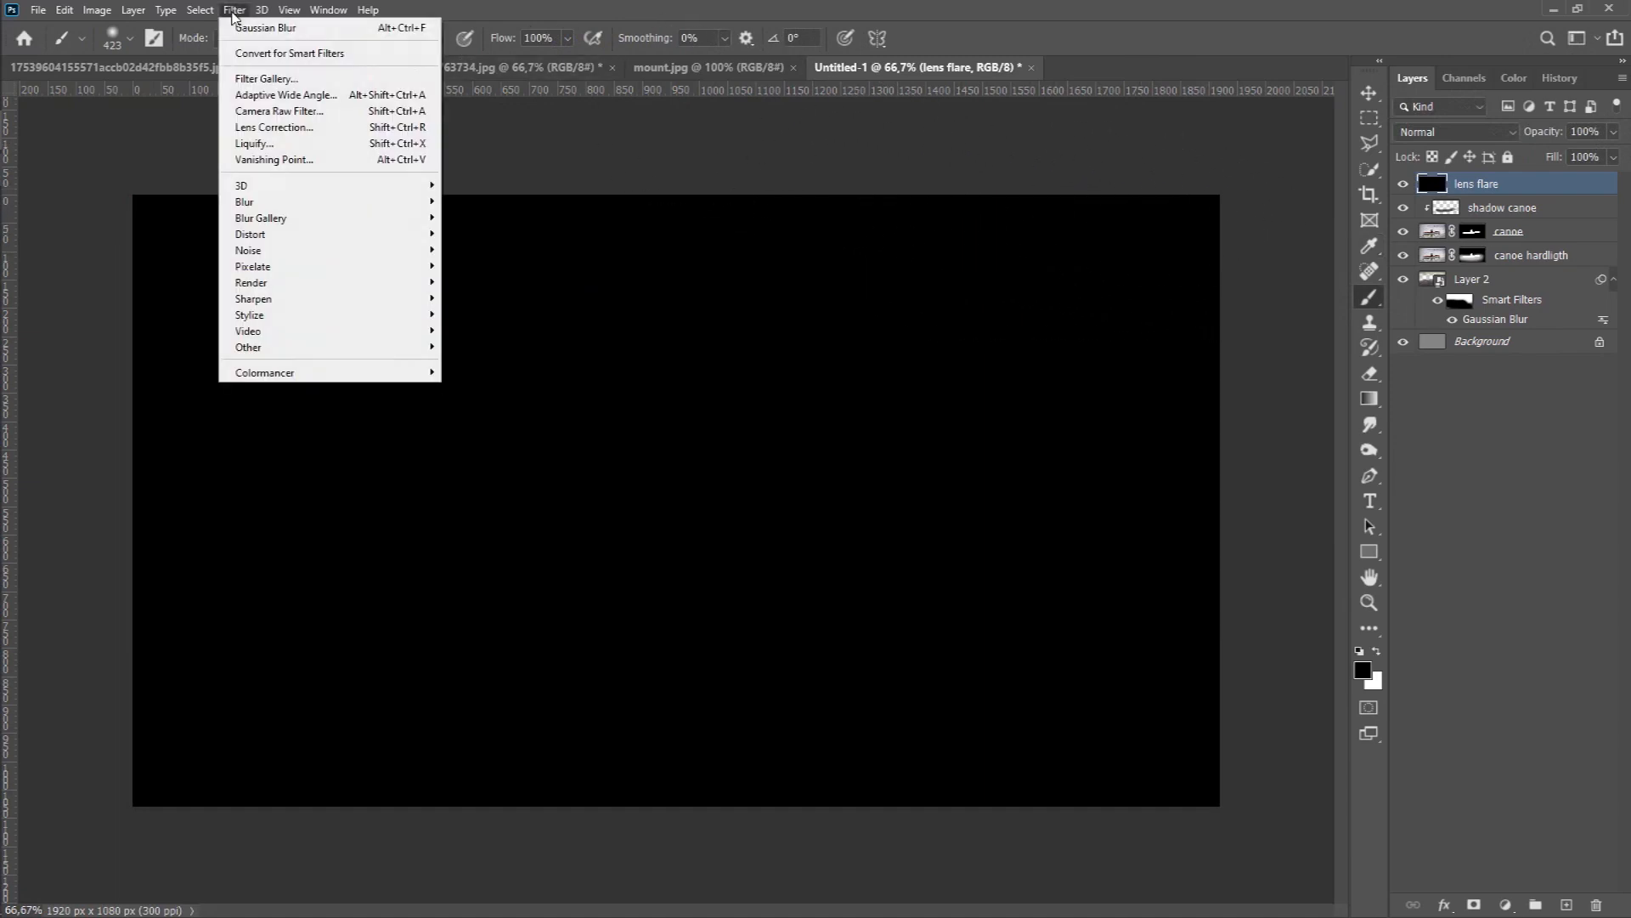
mouse_move(344, 289)
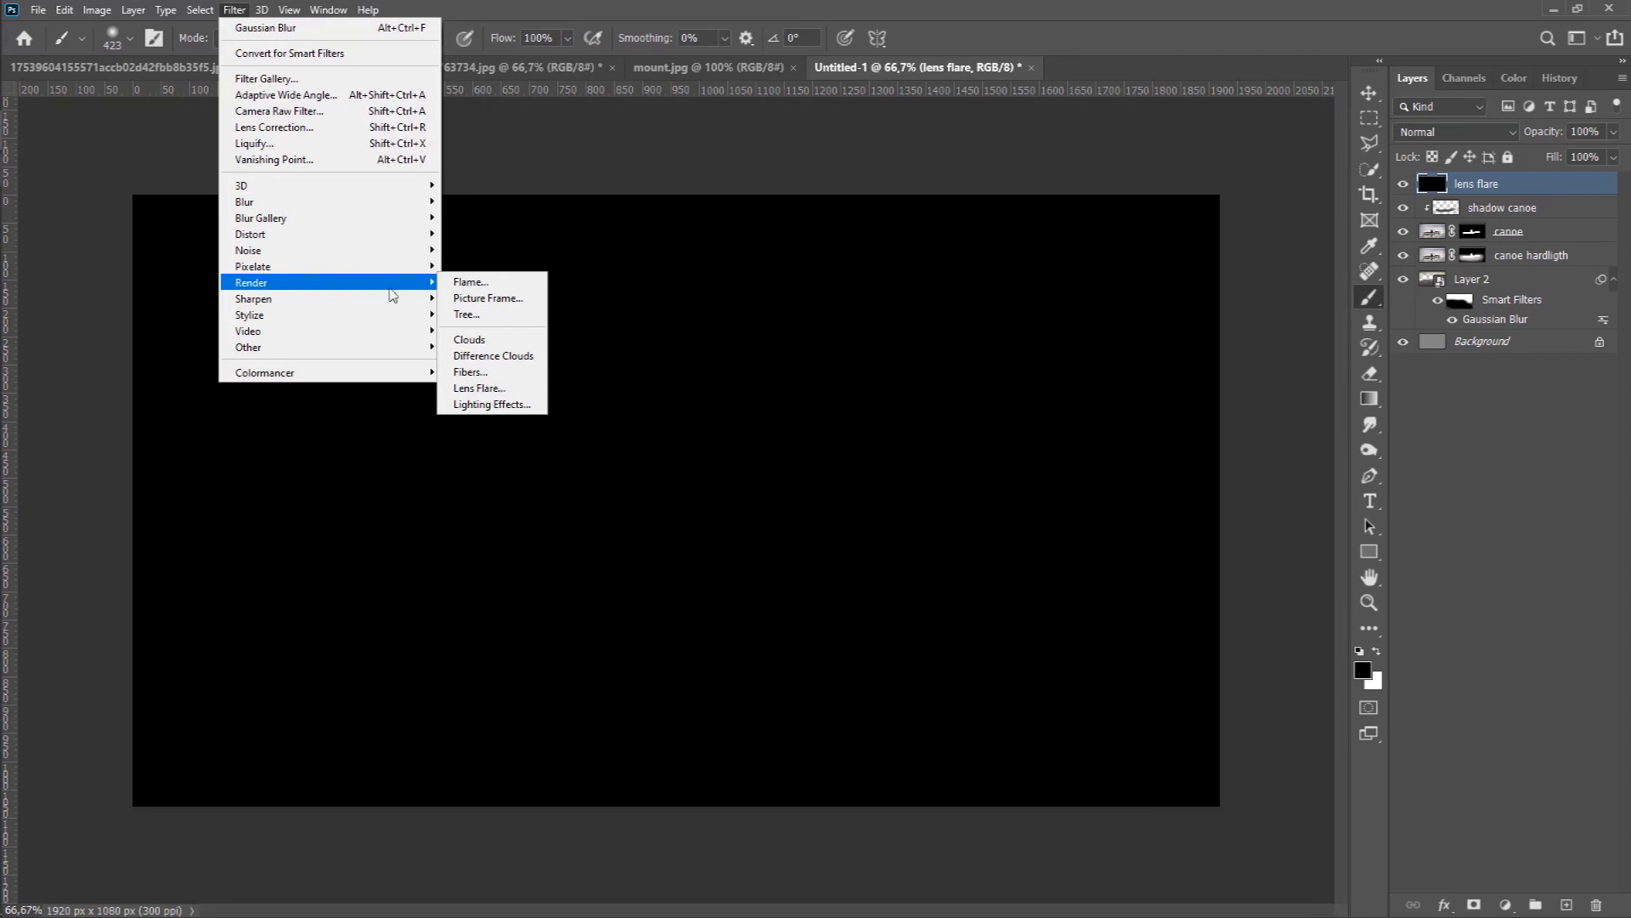
click(539, 389)
click(932, 303)
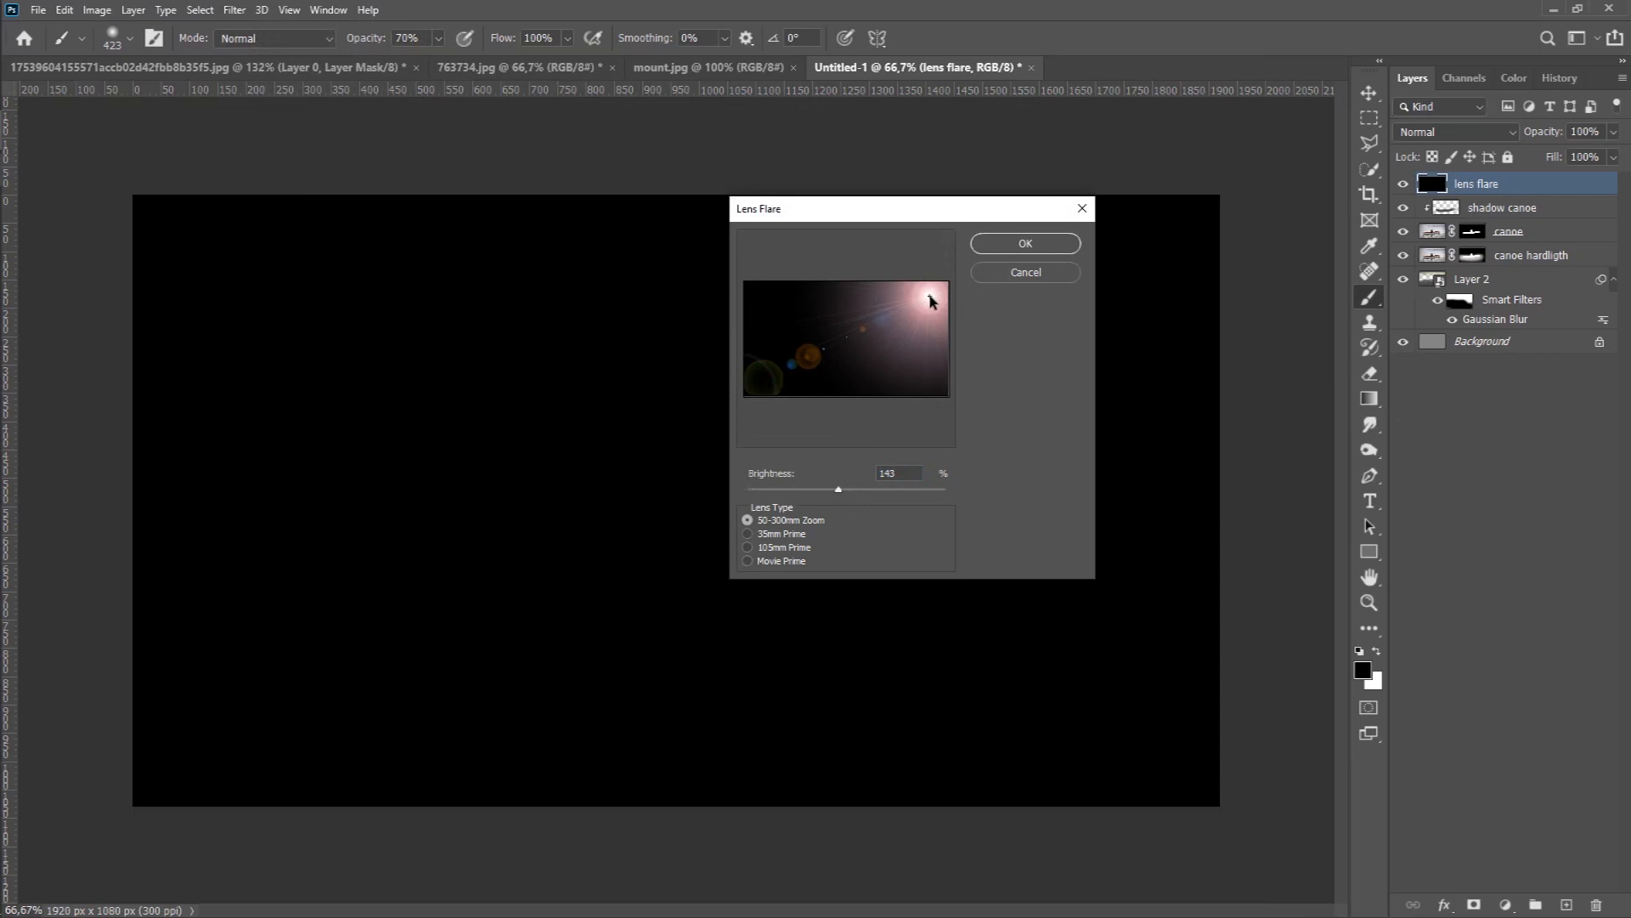
drag(838, 492, 827, 492)
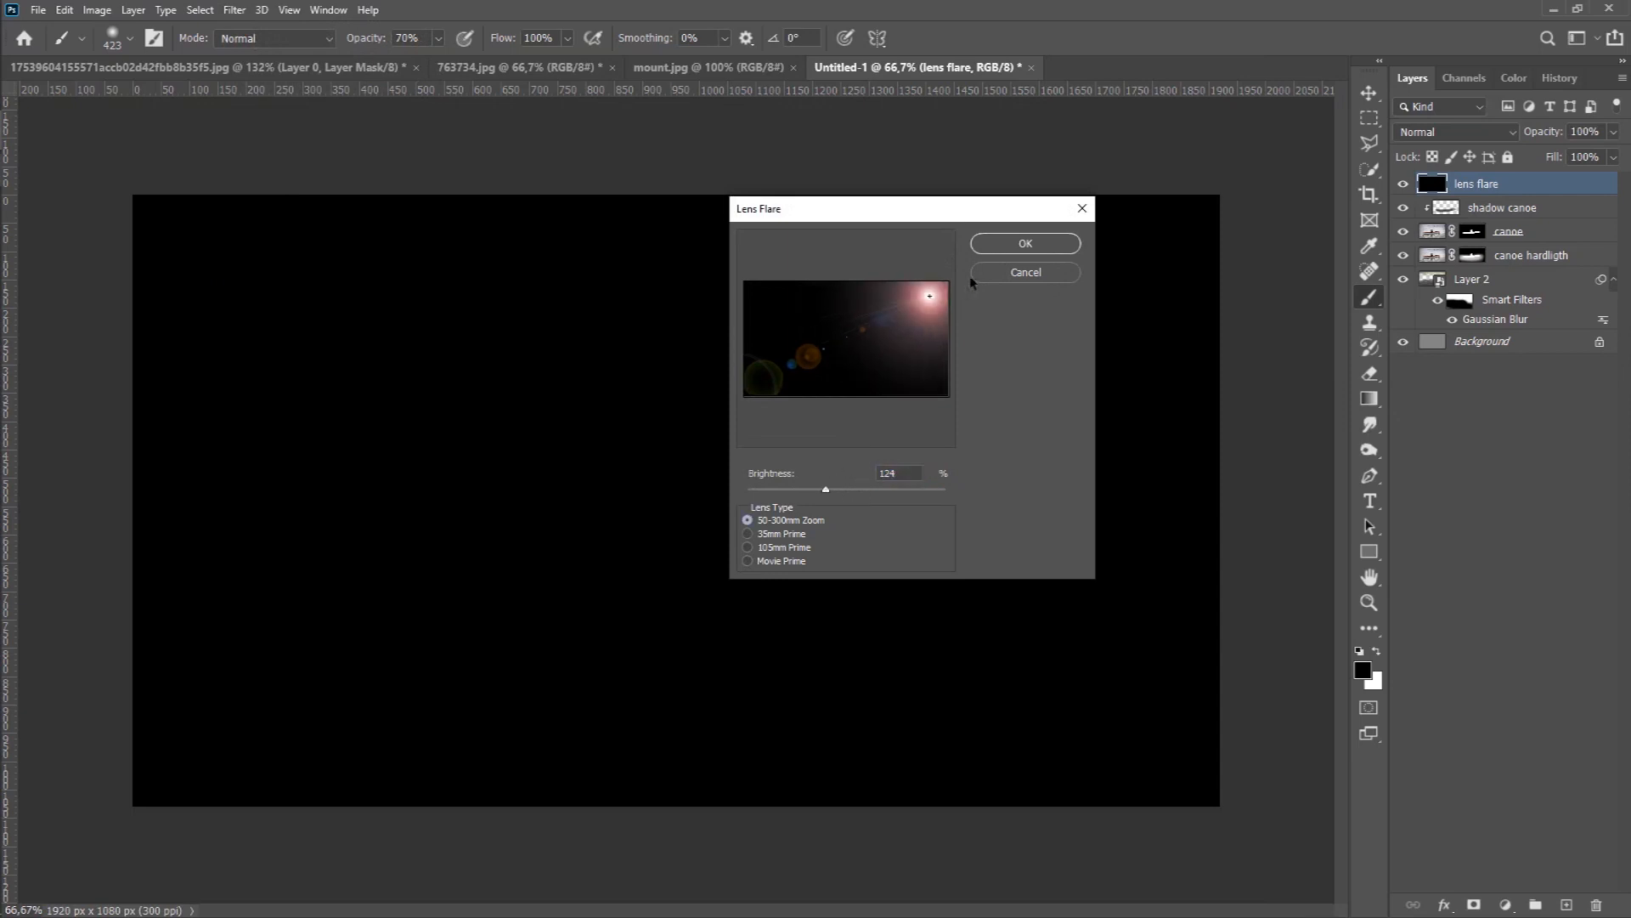
click(1034, 248)
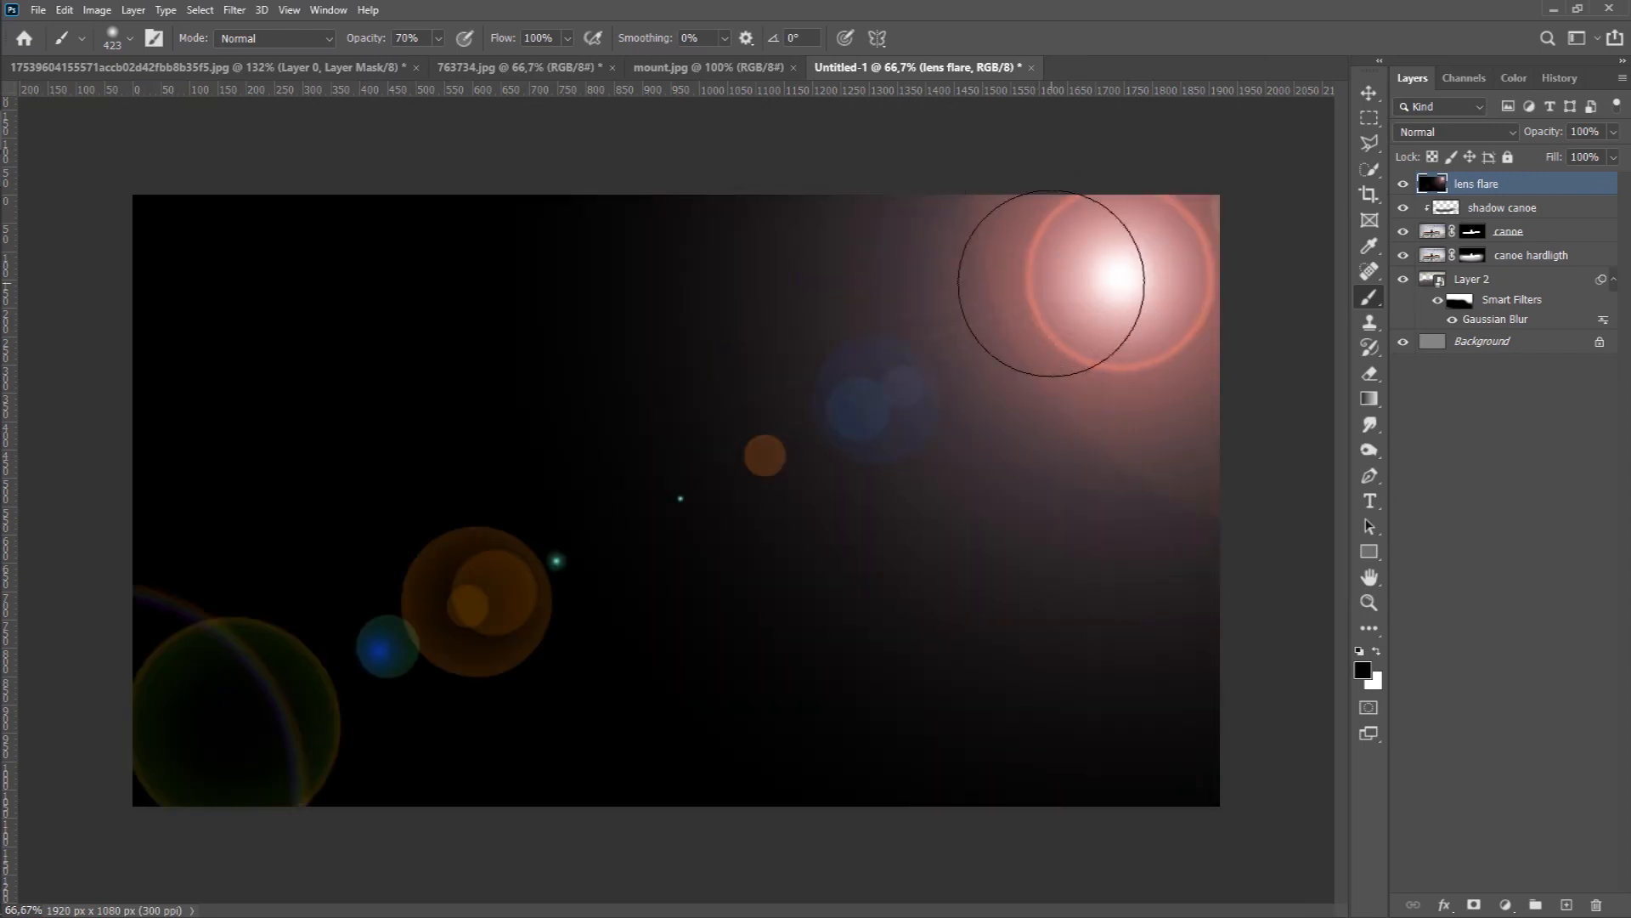
click(1506, 135)
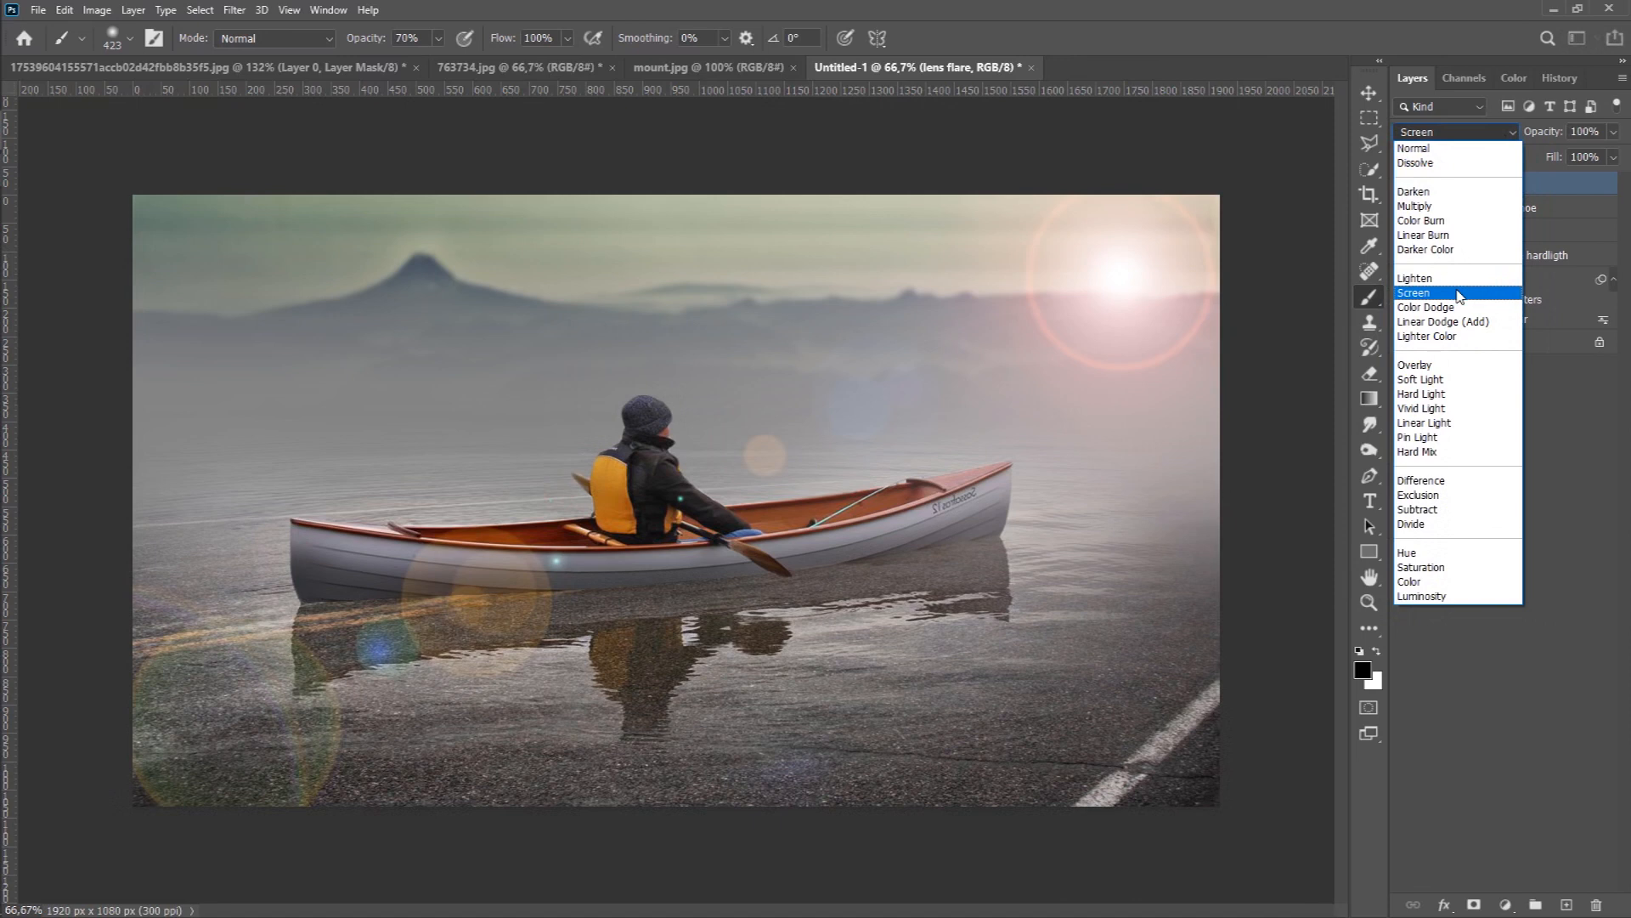
click(1458, 295)
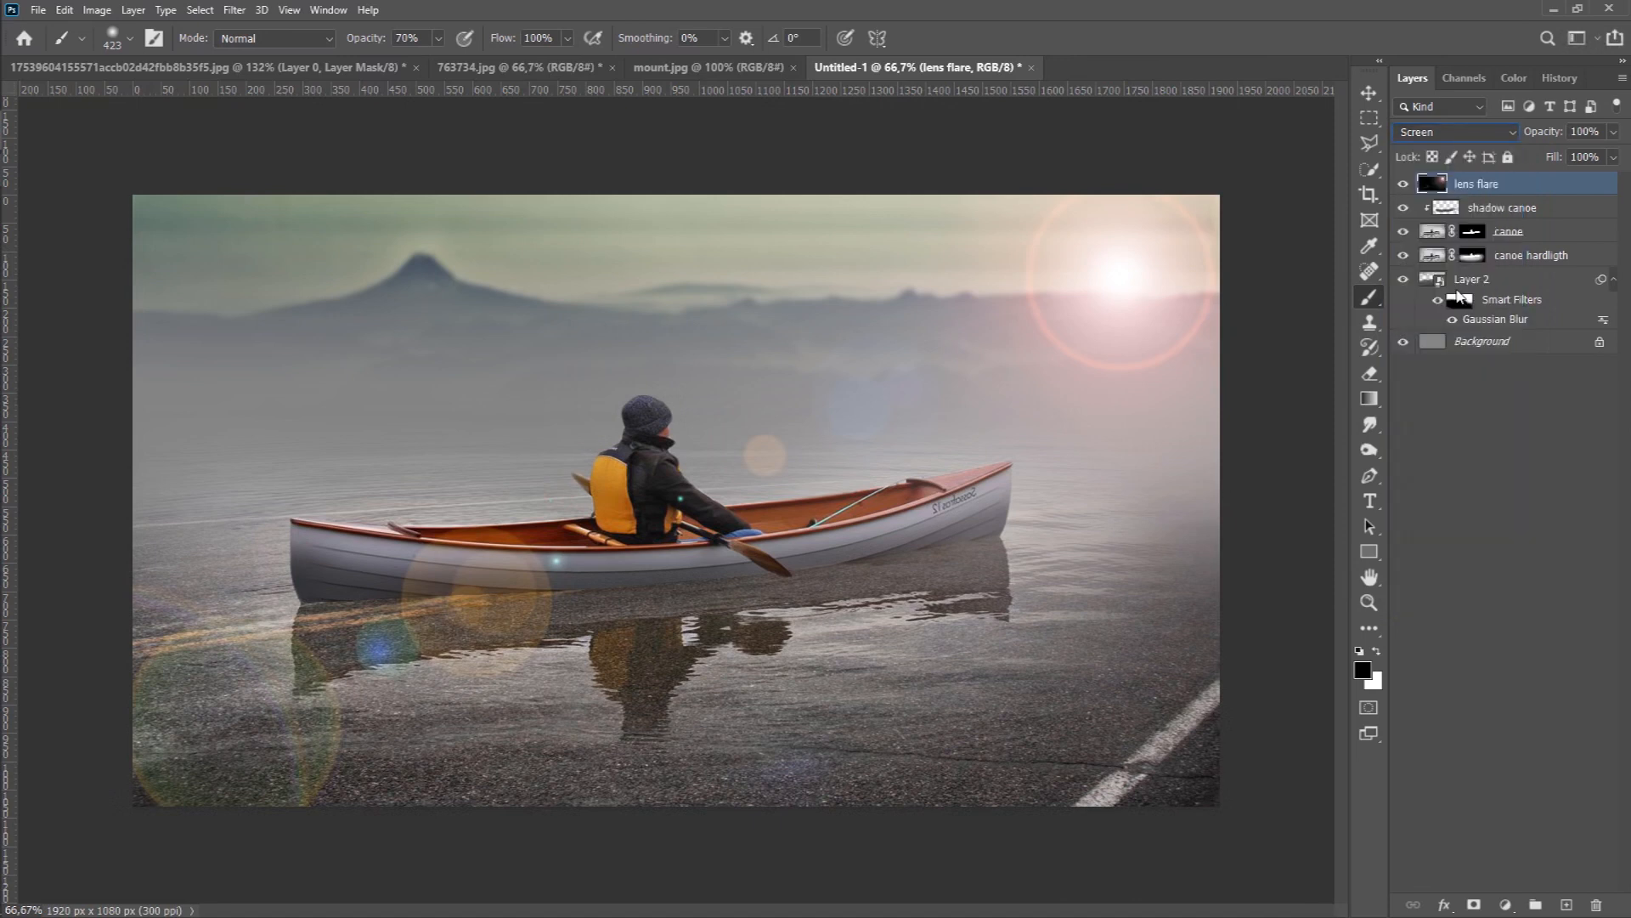
- Group the canoe and canoe hardligth layers into a group named canoe
click(1433, 234)
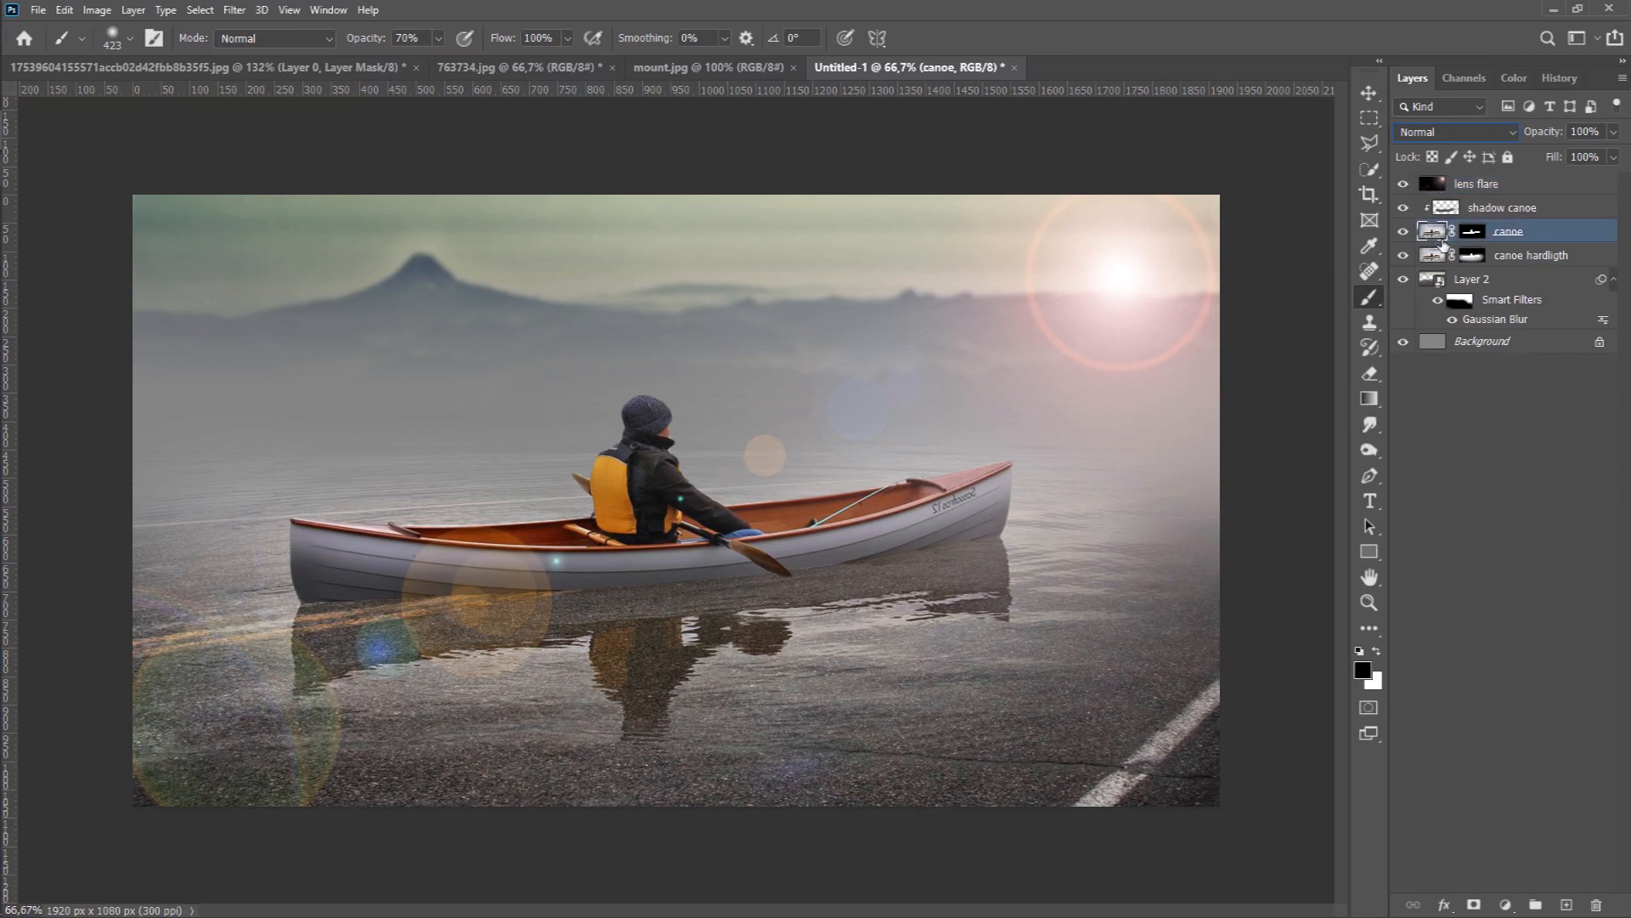
shift+click(1511, 265)
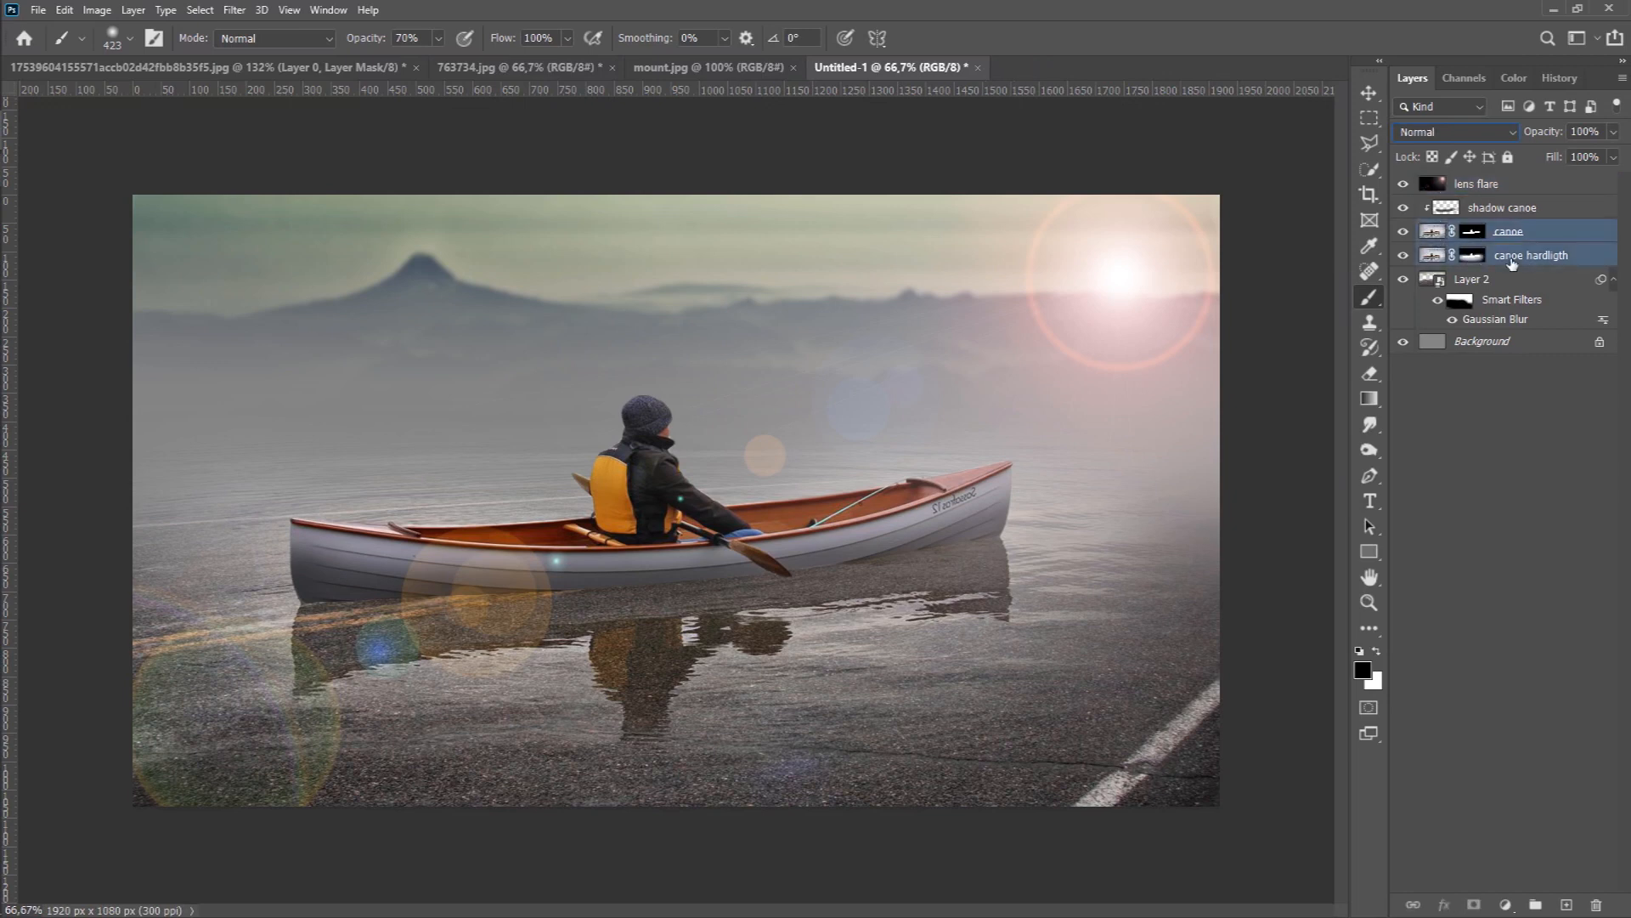
right_click(1515, 265)
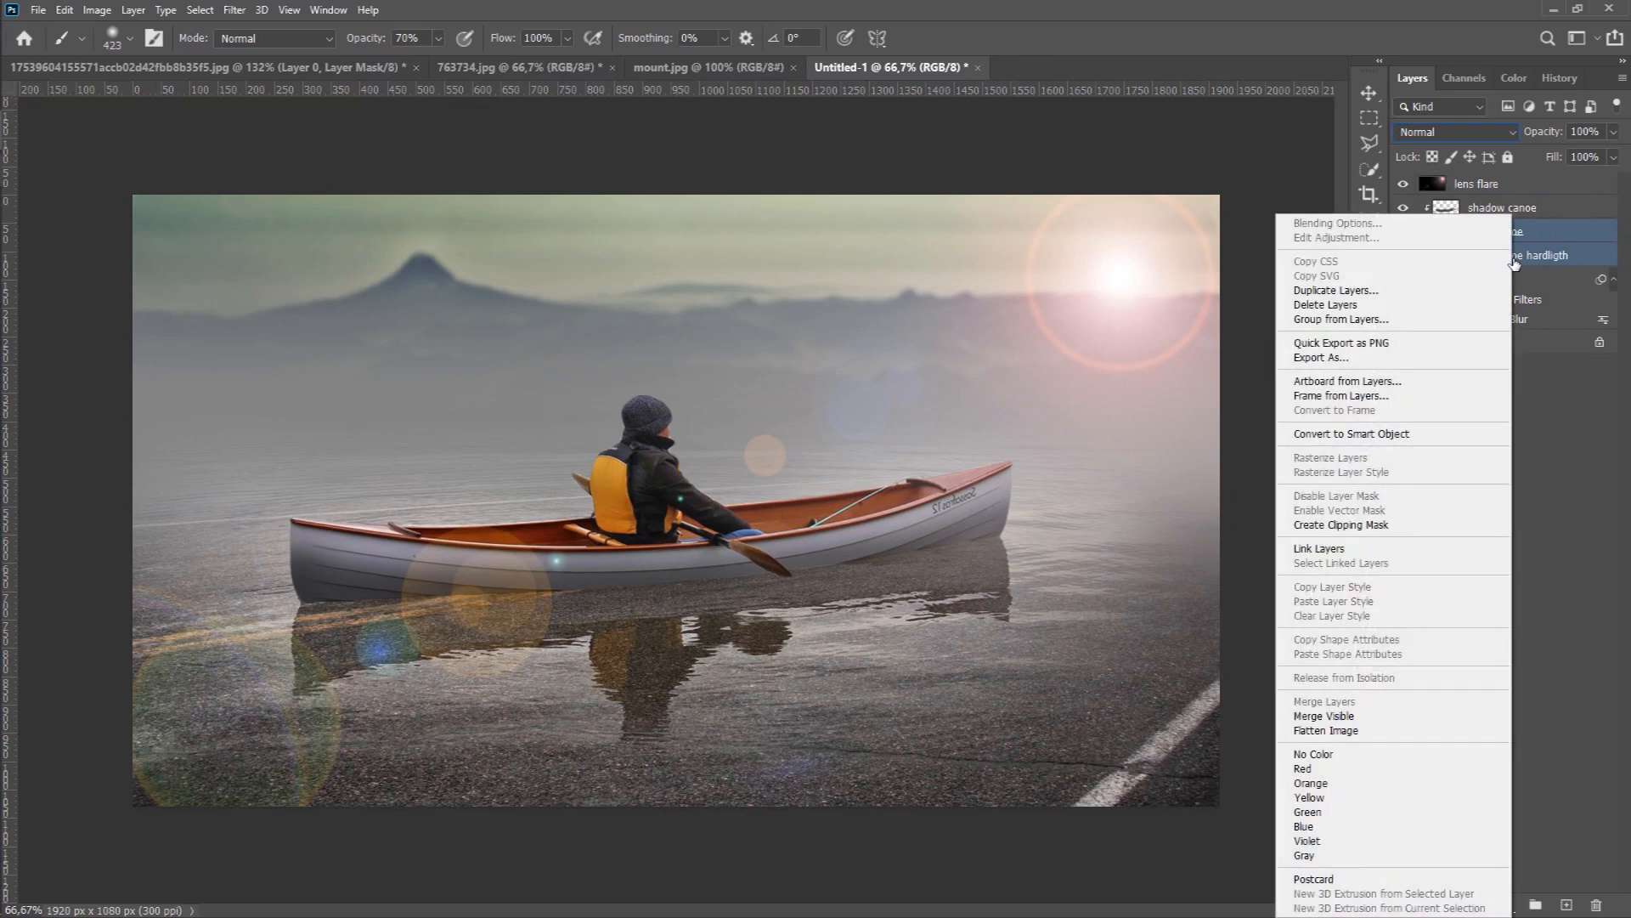
click(1450, 318)
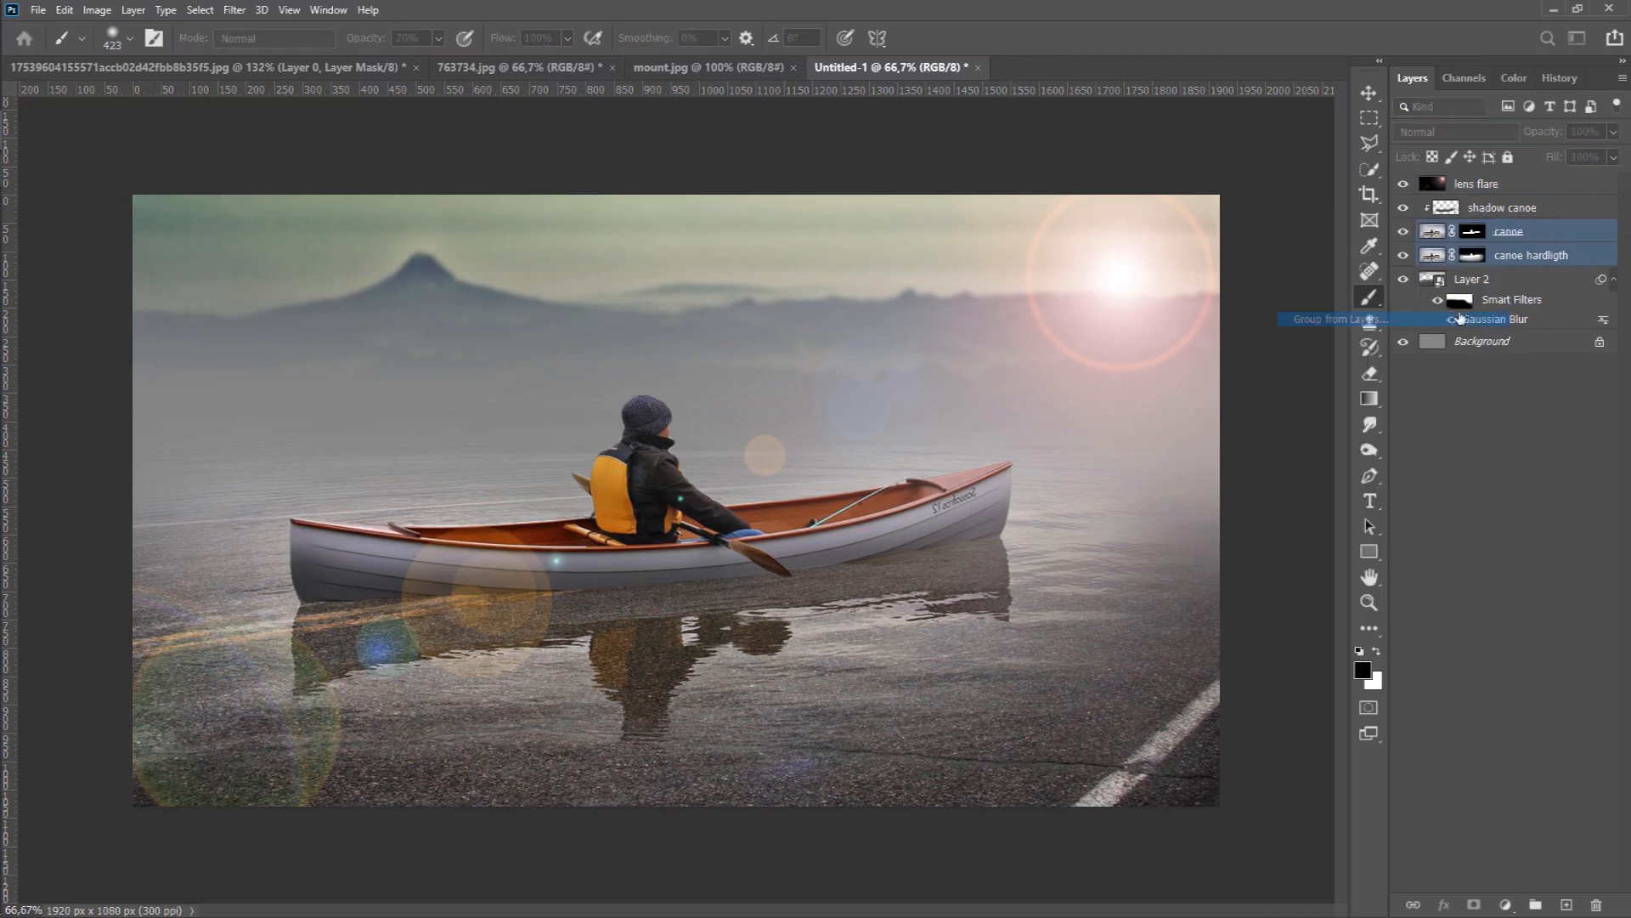
text(canoe)
key(Return)
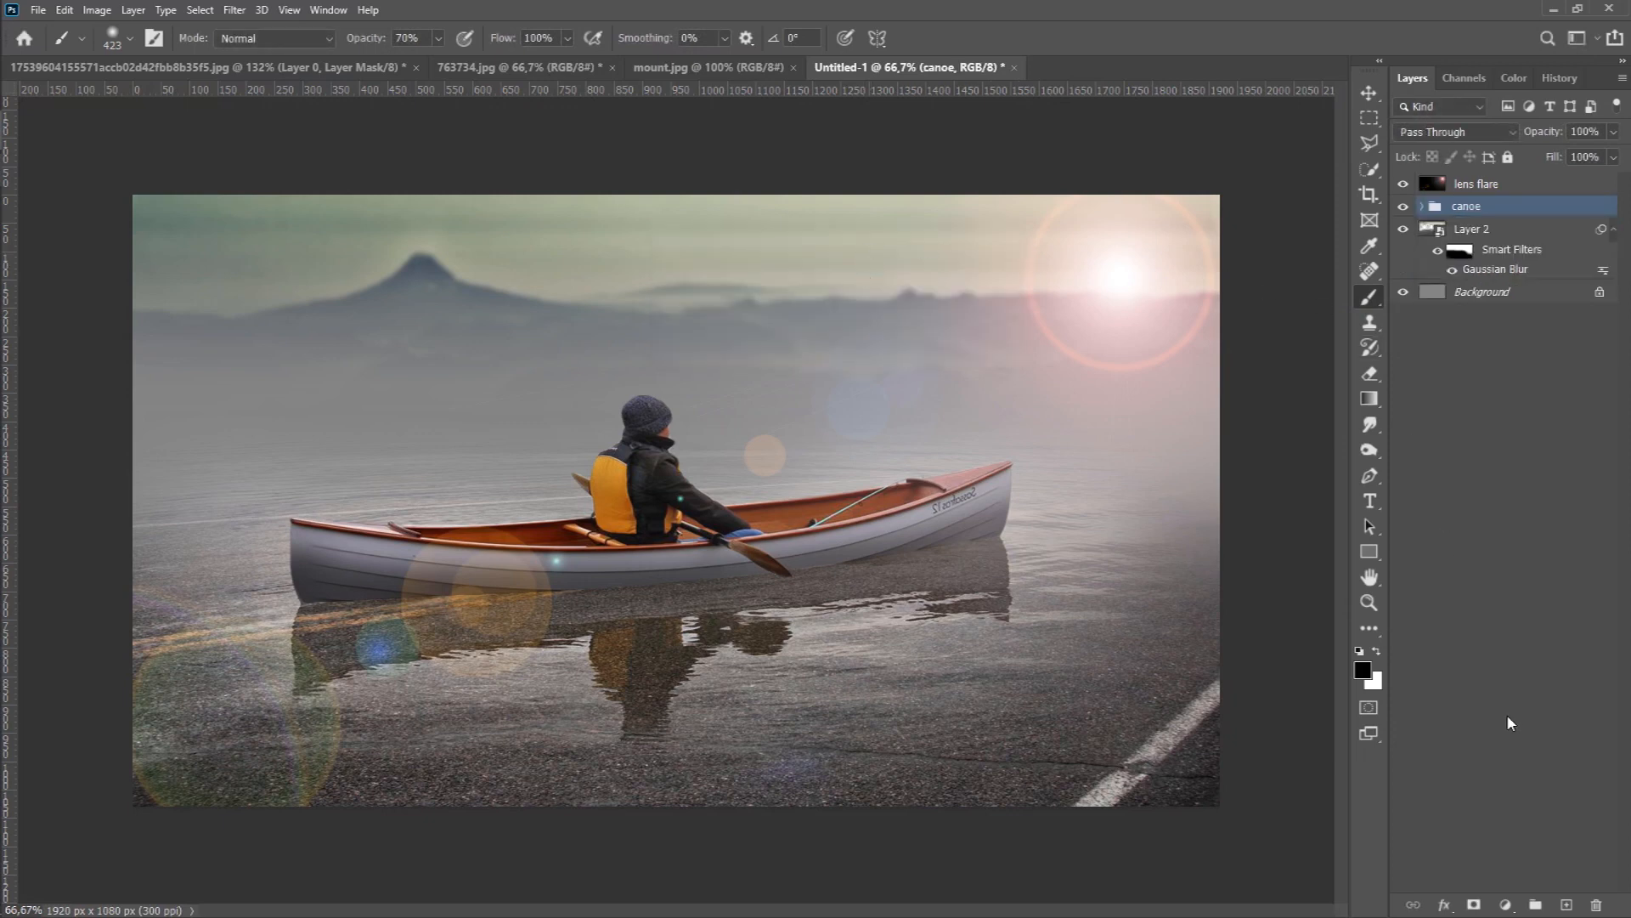
- Add a Brightness/Contrast adjustment clipped to the canoe group with brightness 75
click(1506, 904)
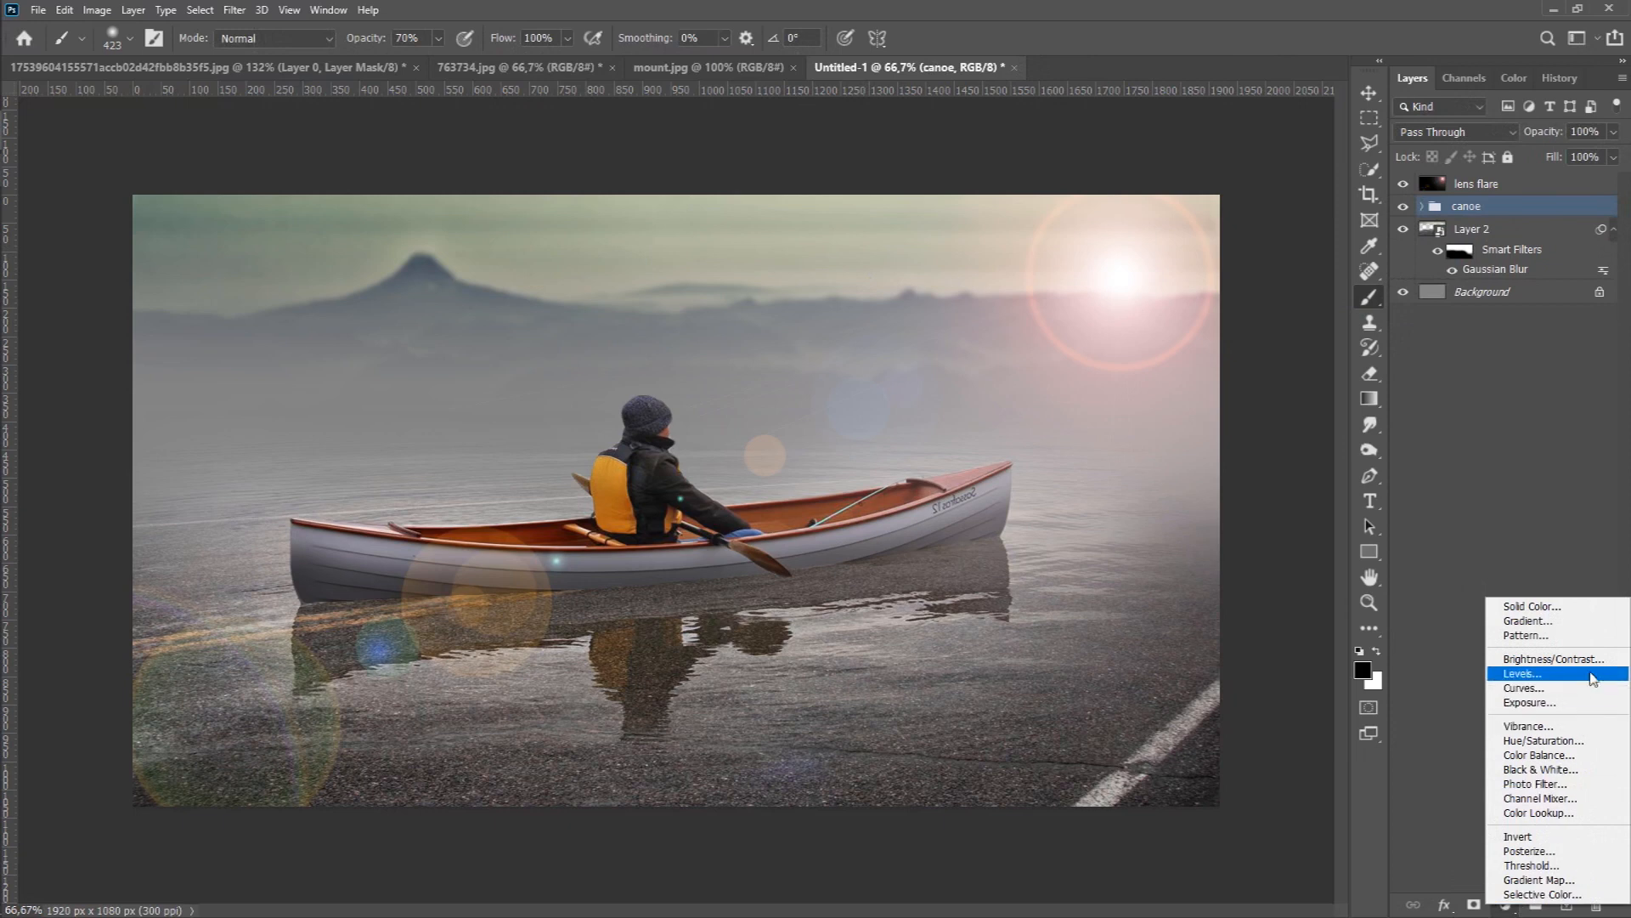
click(1553, 659)
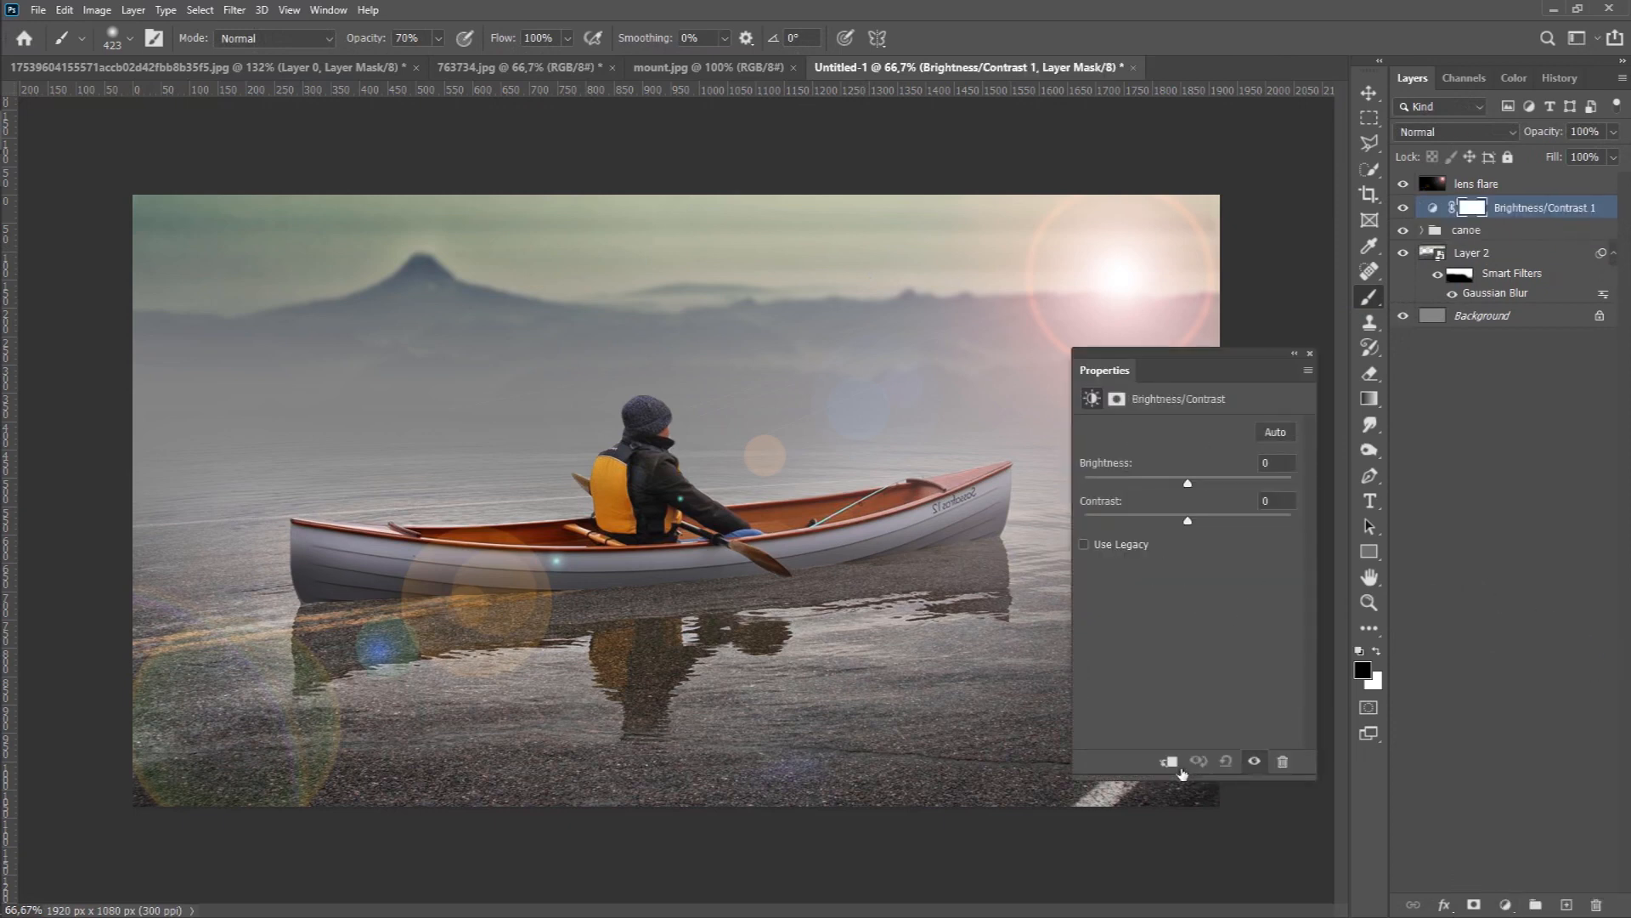
click(1169, 762)
drag(1188, 486, 1234, 486)
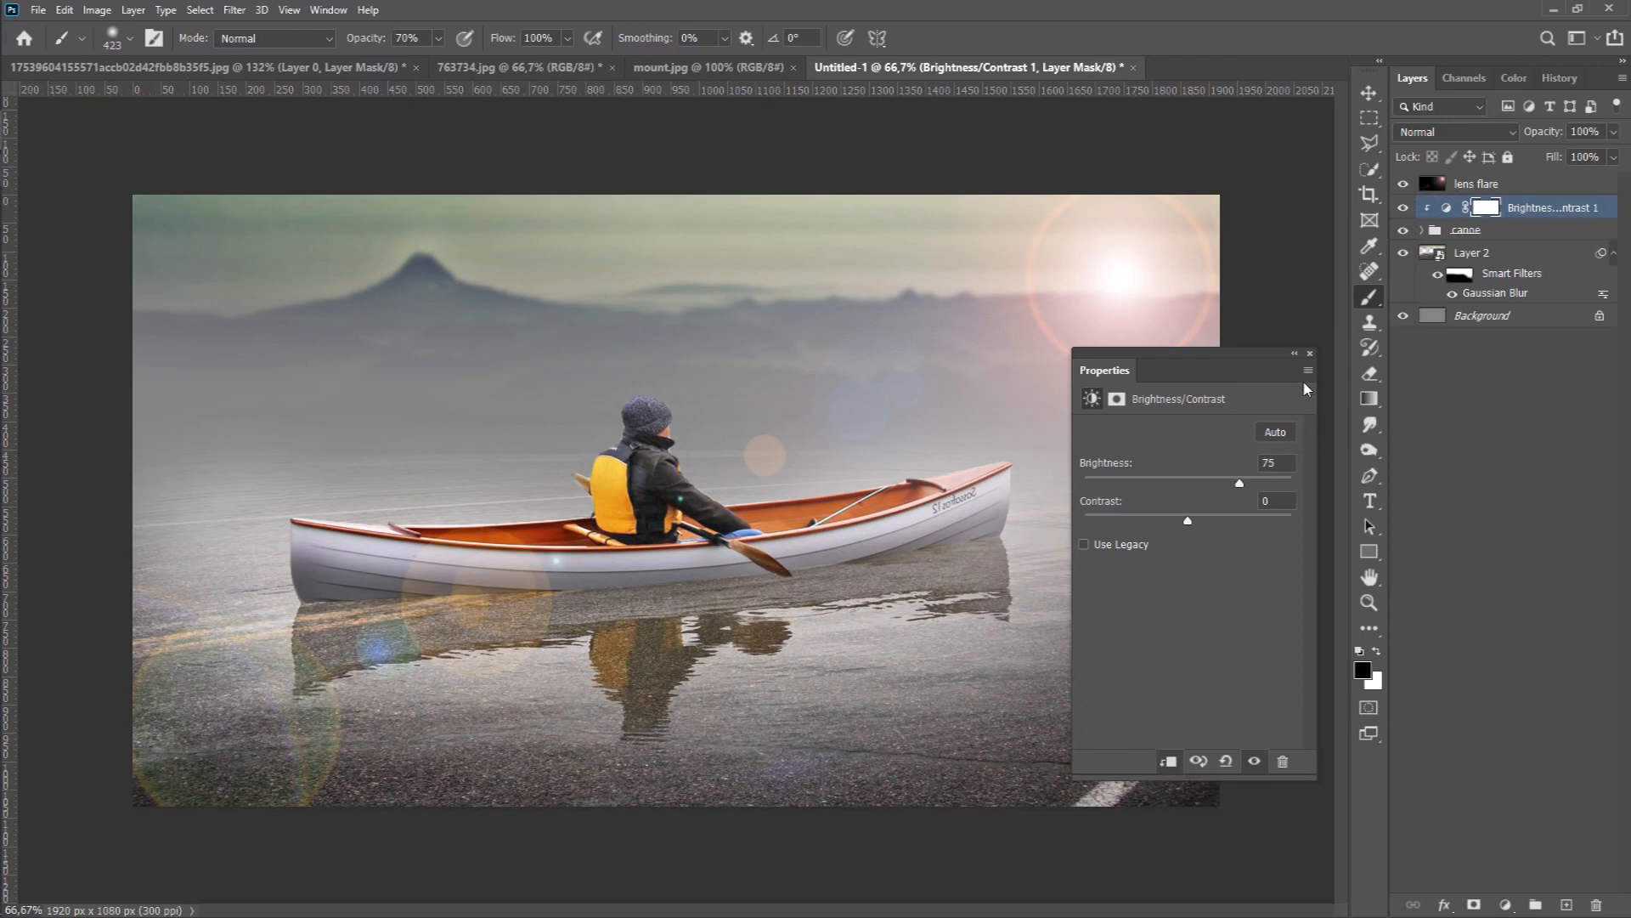
click(1310, 353)
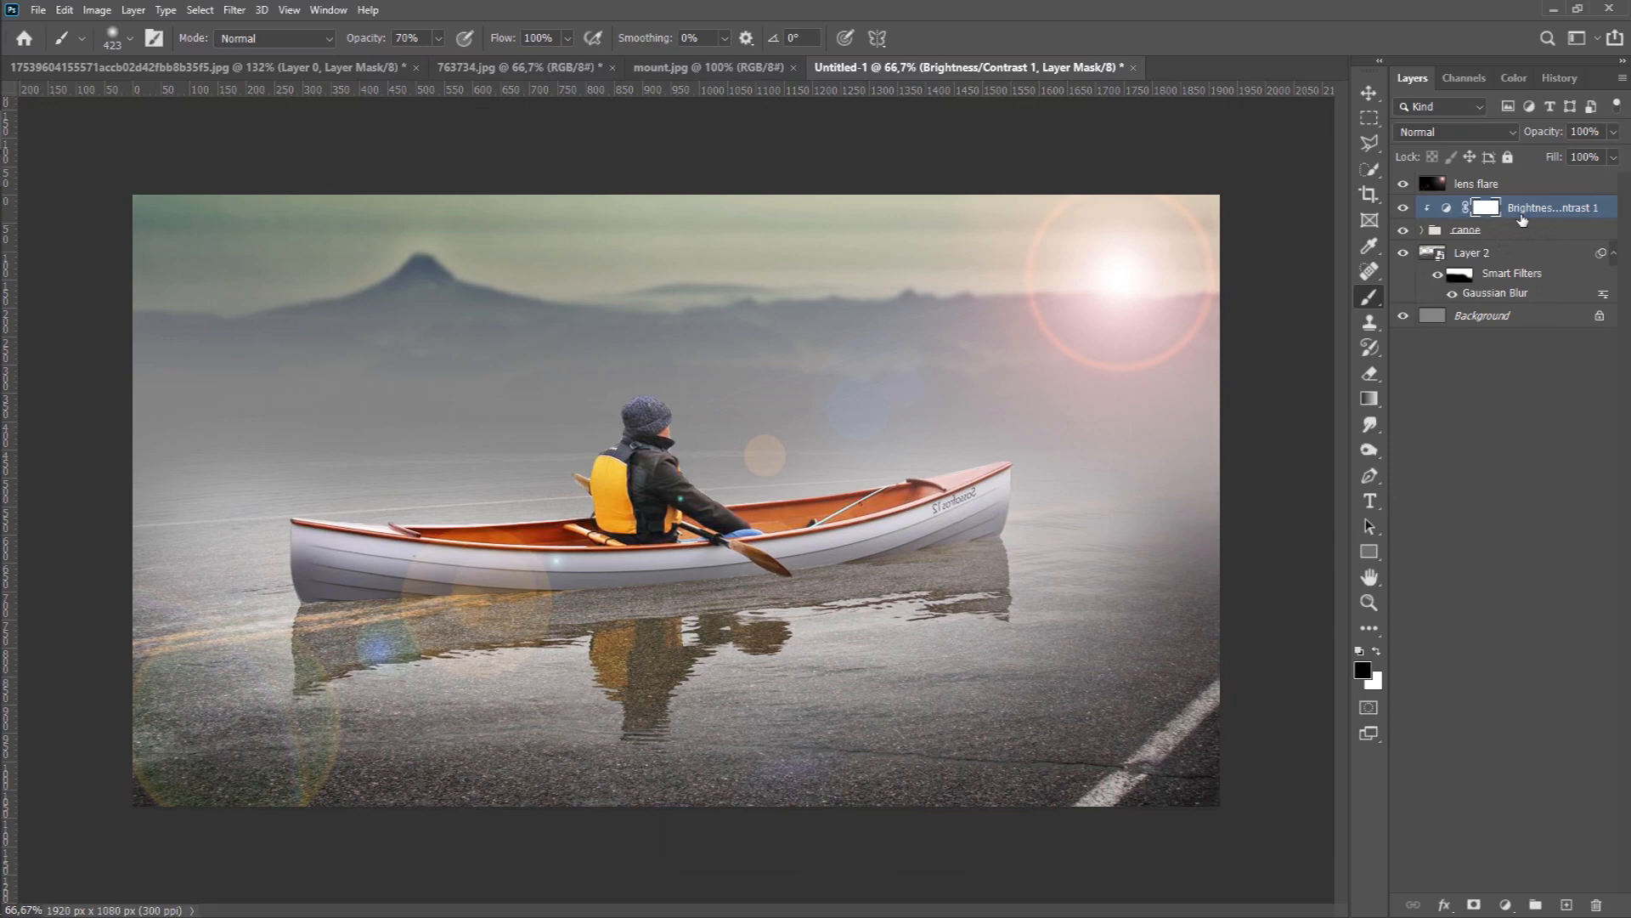
- Invert the Brightness/Contrast mask and paint white with a 93 px brush over the sun-facing side of the canoe and paddler
key(ctrl+i)
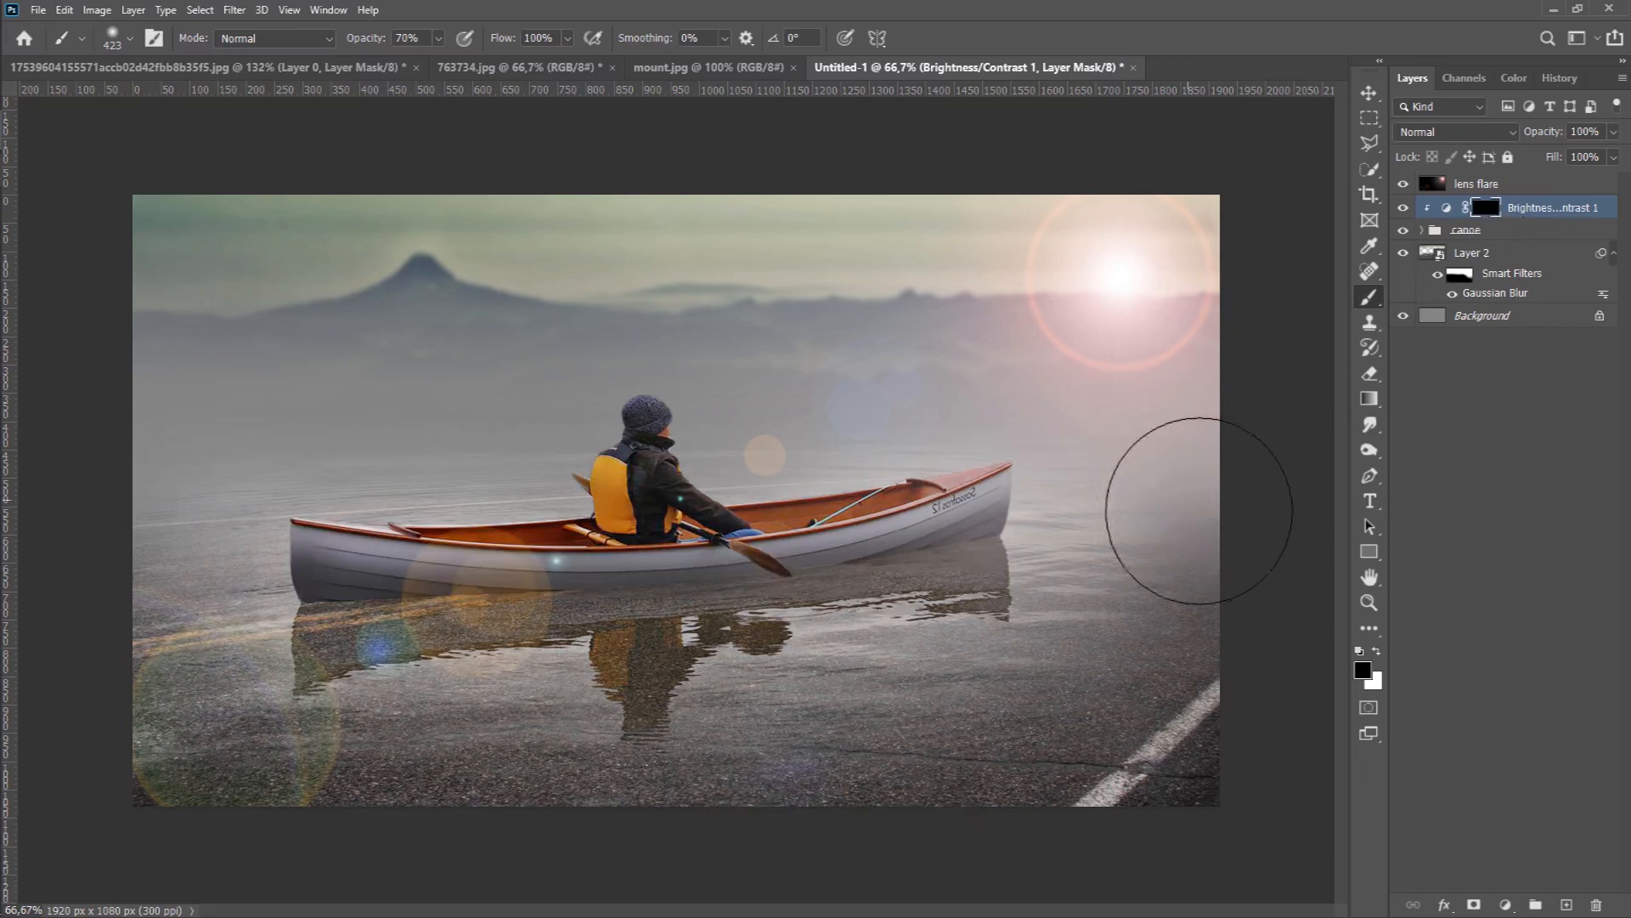
click(1378, 652)
drag(910, 525, 819, 511)
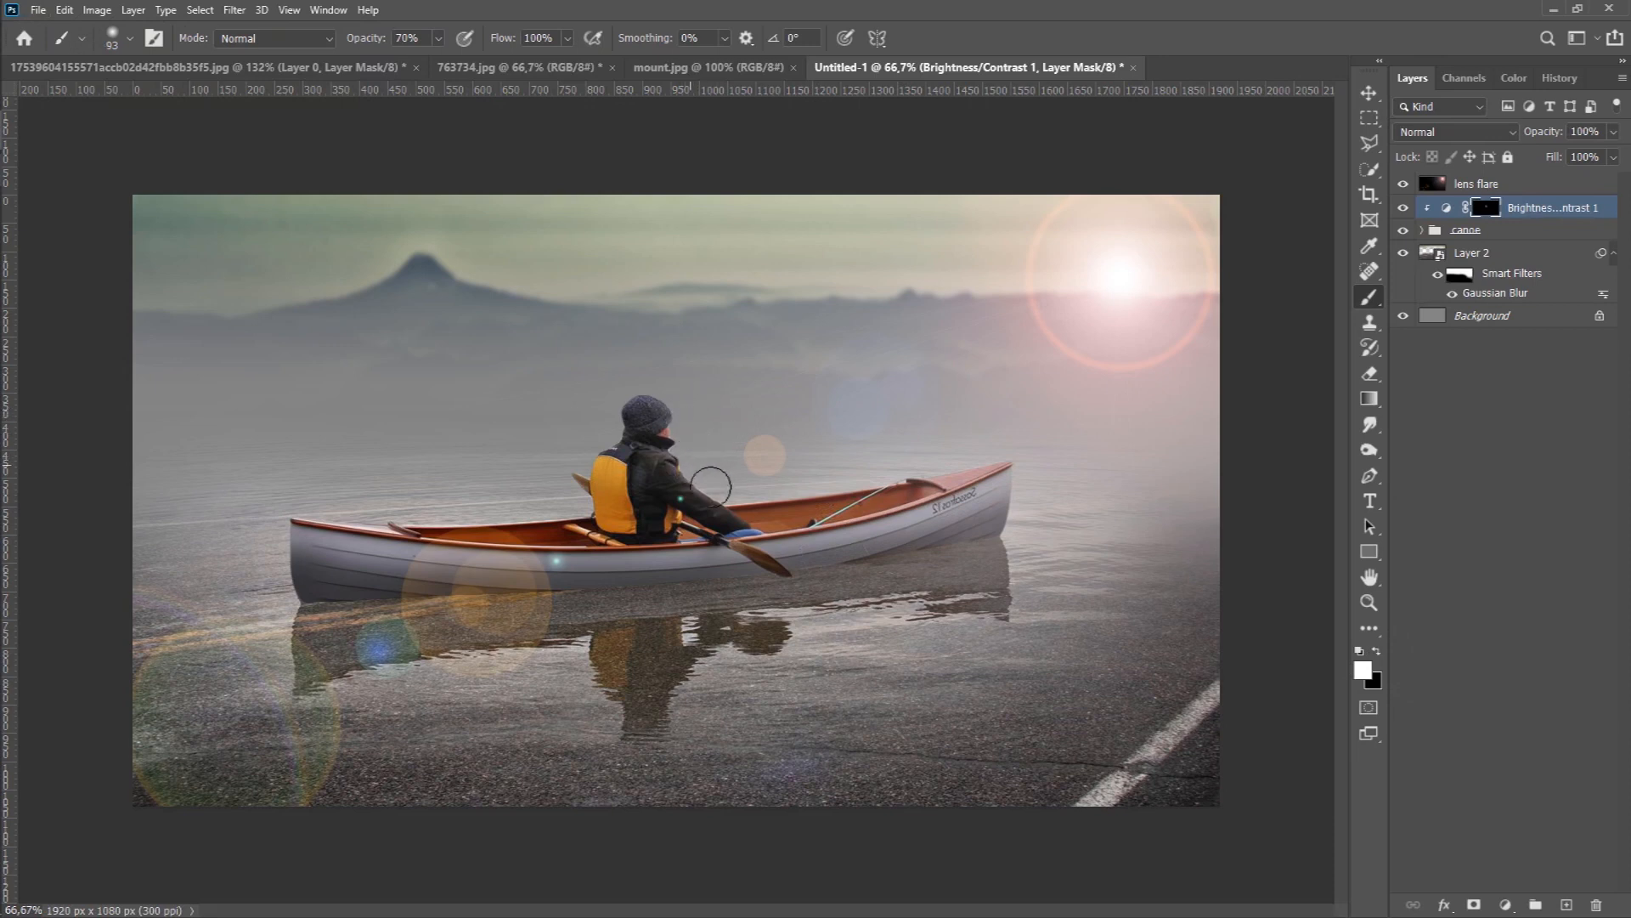
mouse_move(674, 423)
mouse_down()
mouse_move(655, 398)
mouse_move(670, 446)
mouse_move(769, 489)
mouse_move(1012, 469)
mouse_move(1012, 505)
mouse_move(746, 528)
mouse_up()
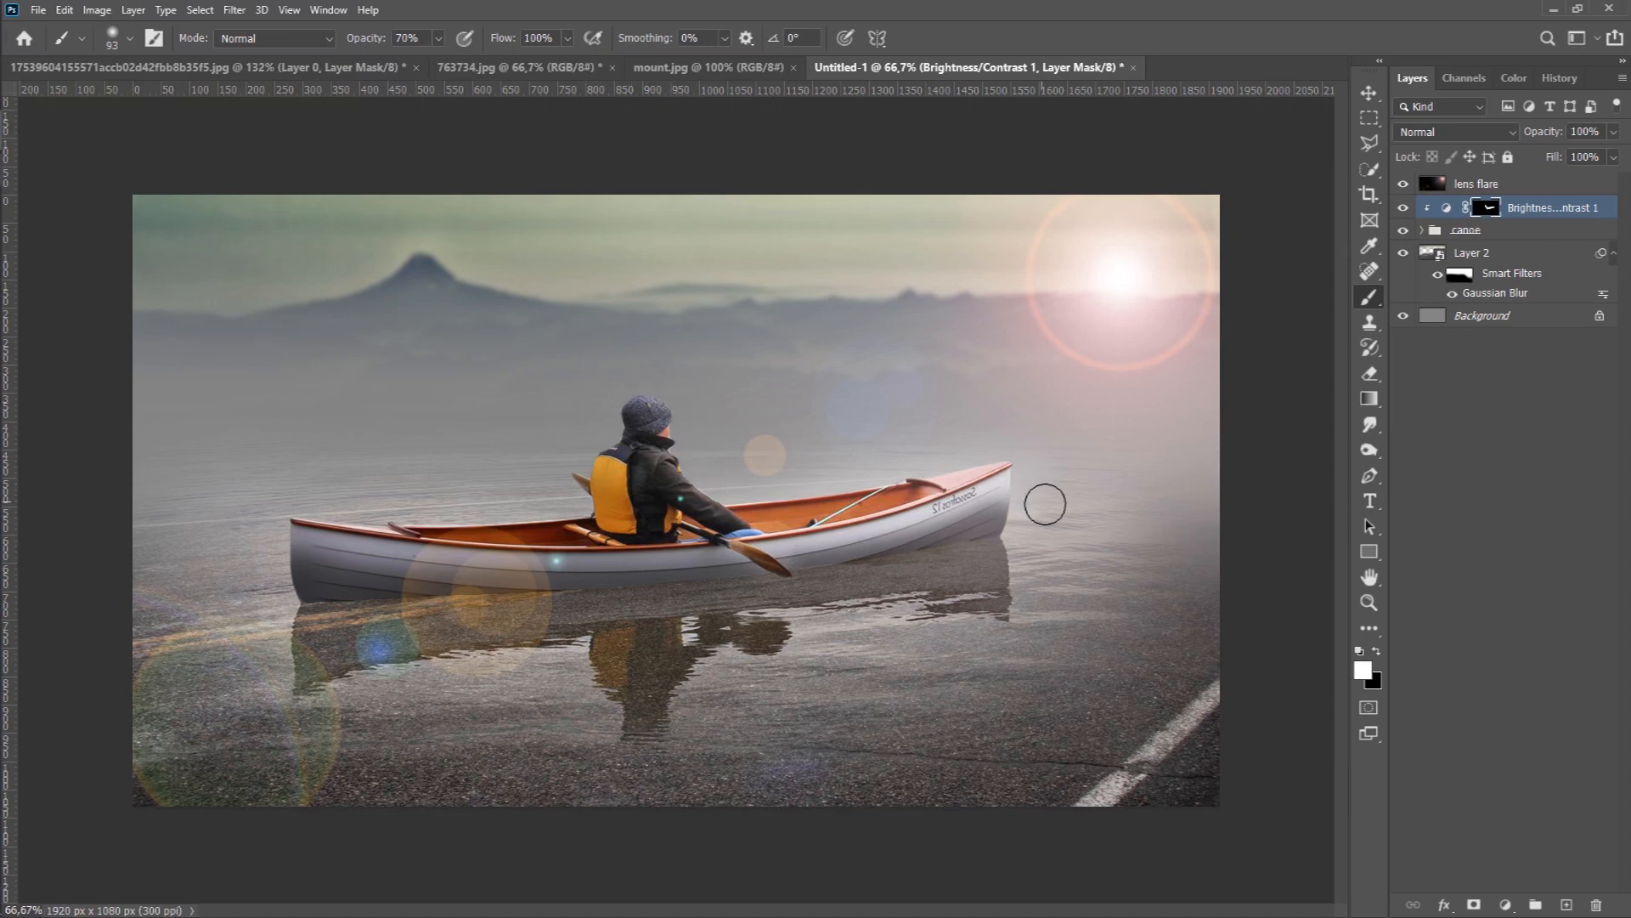
- Add a Color Lookup adjustment clipped to Layer 2, using the FuturisticBleak.3DL 3DLUT file
scroll(1053, 498, down, 2)
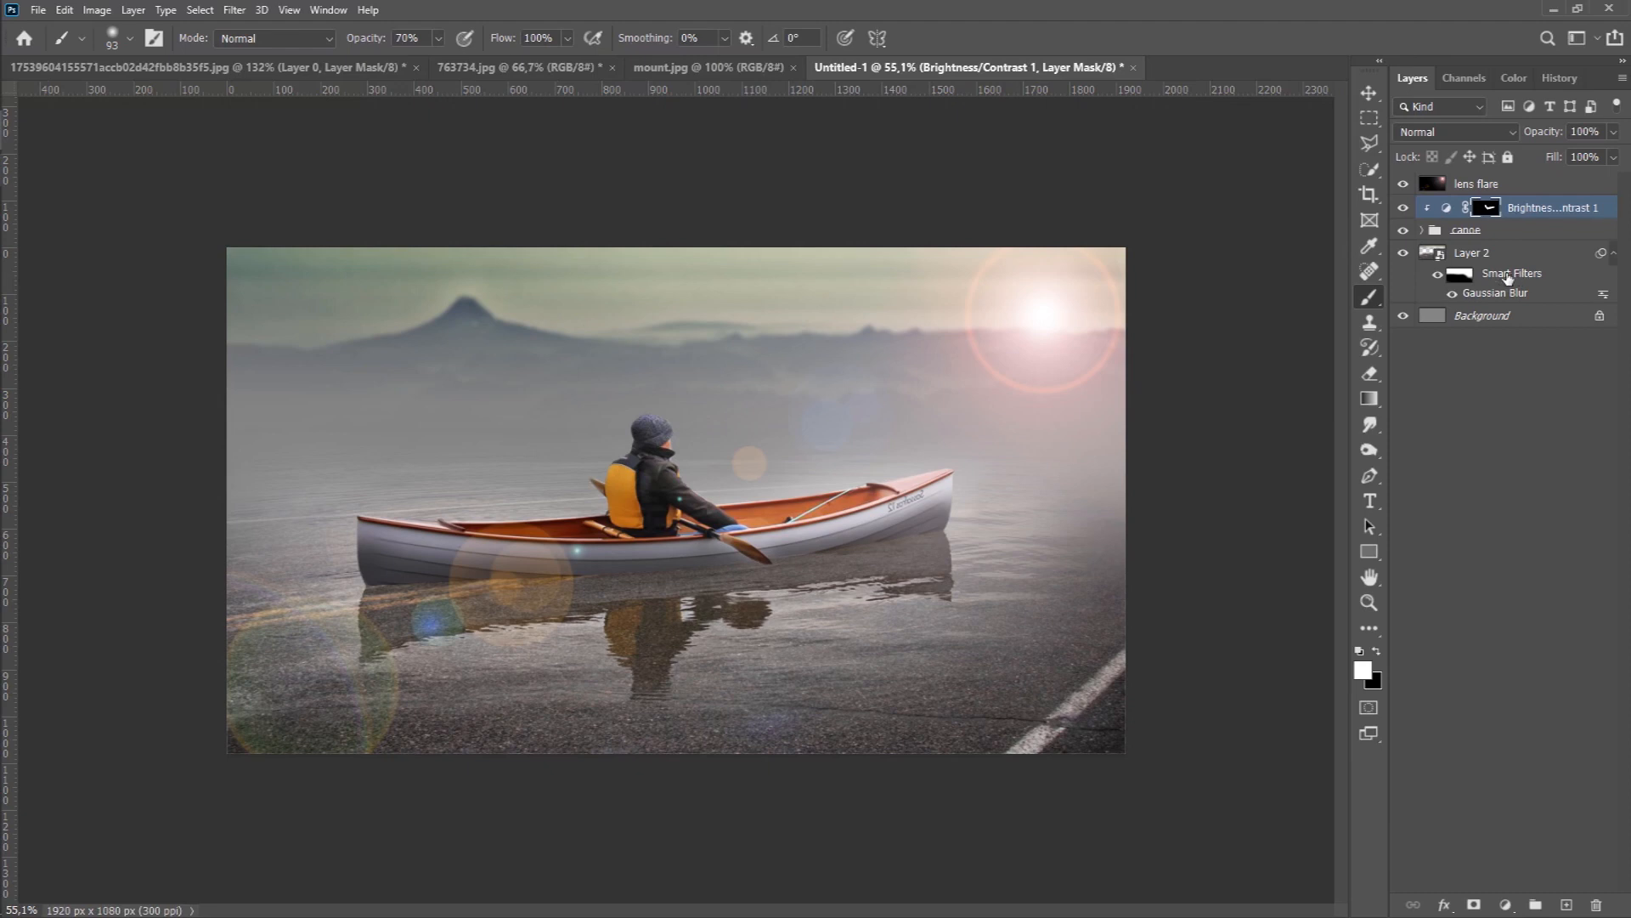
click(1491, 253)
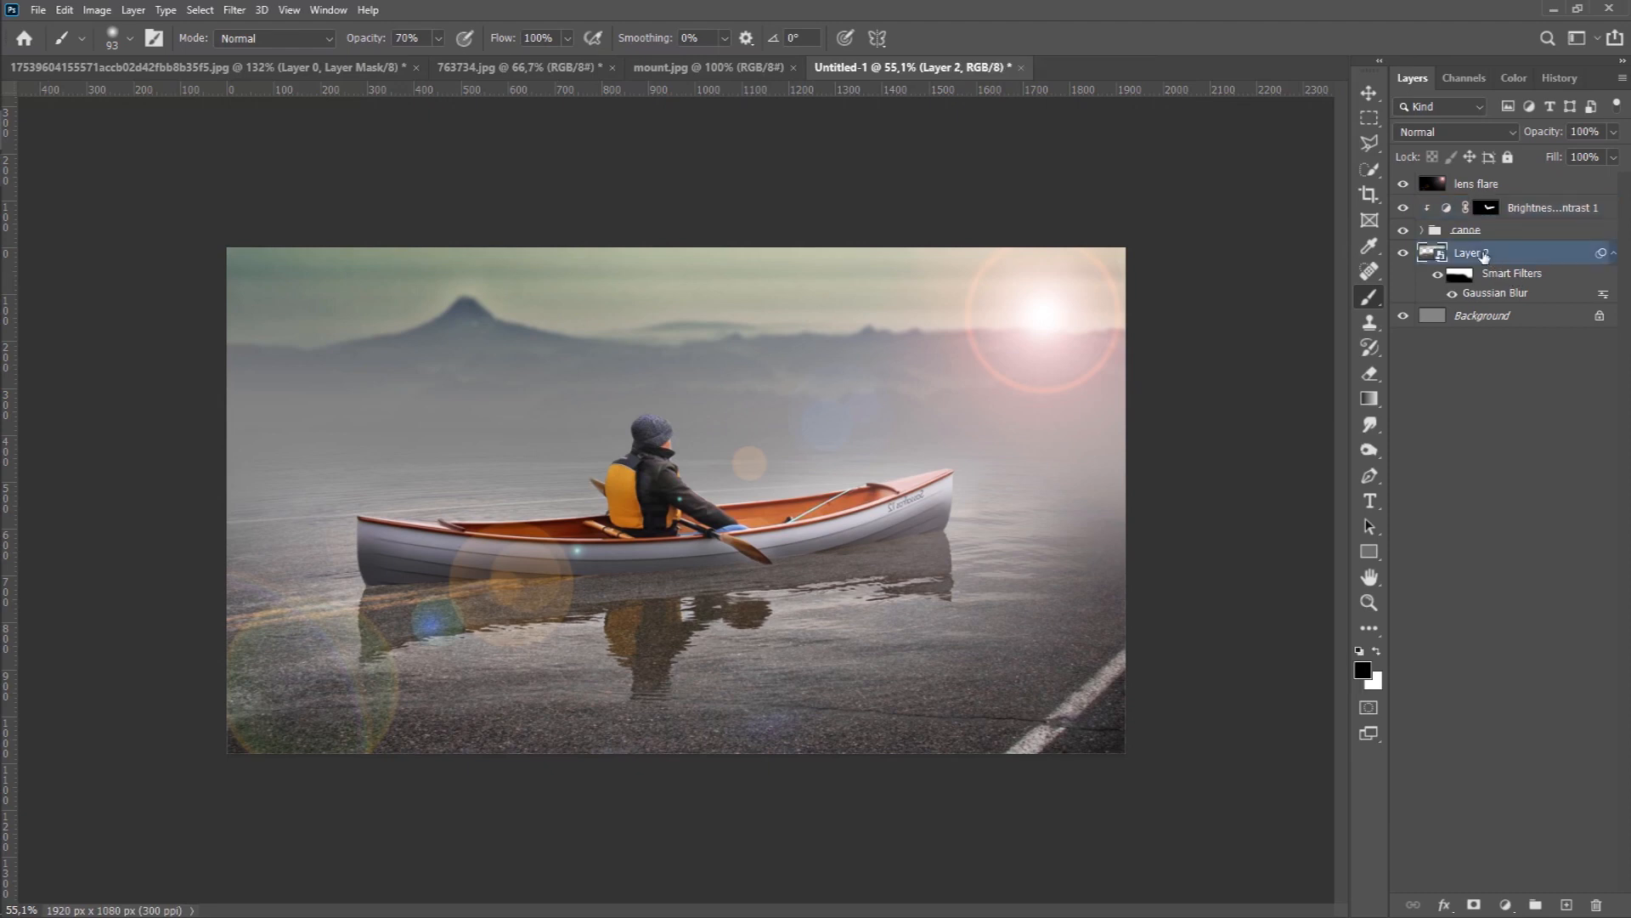
click(1505, 906)
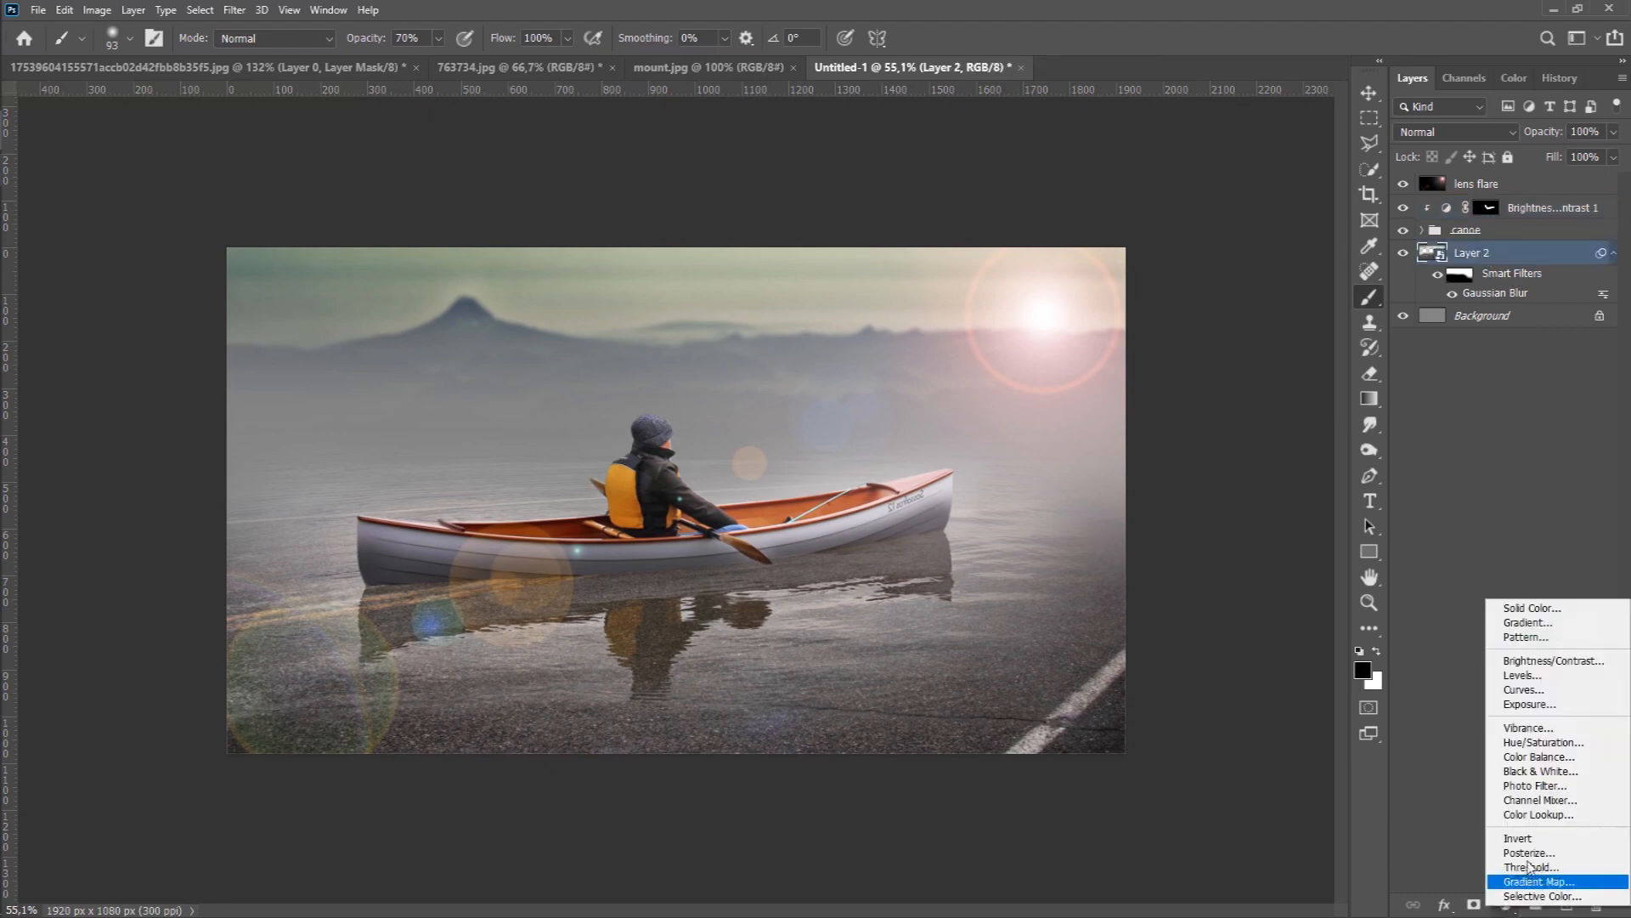
click(1542, 817)
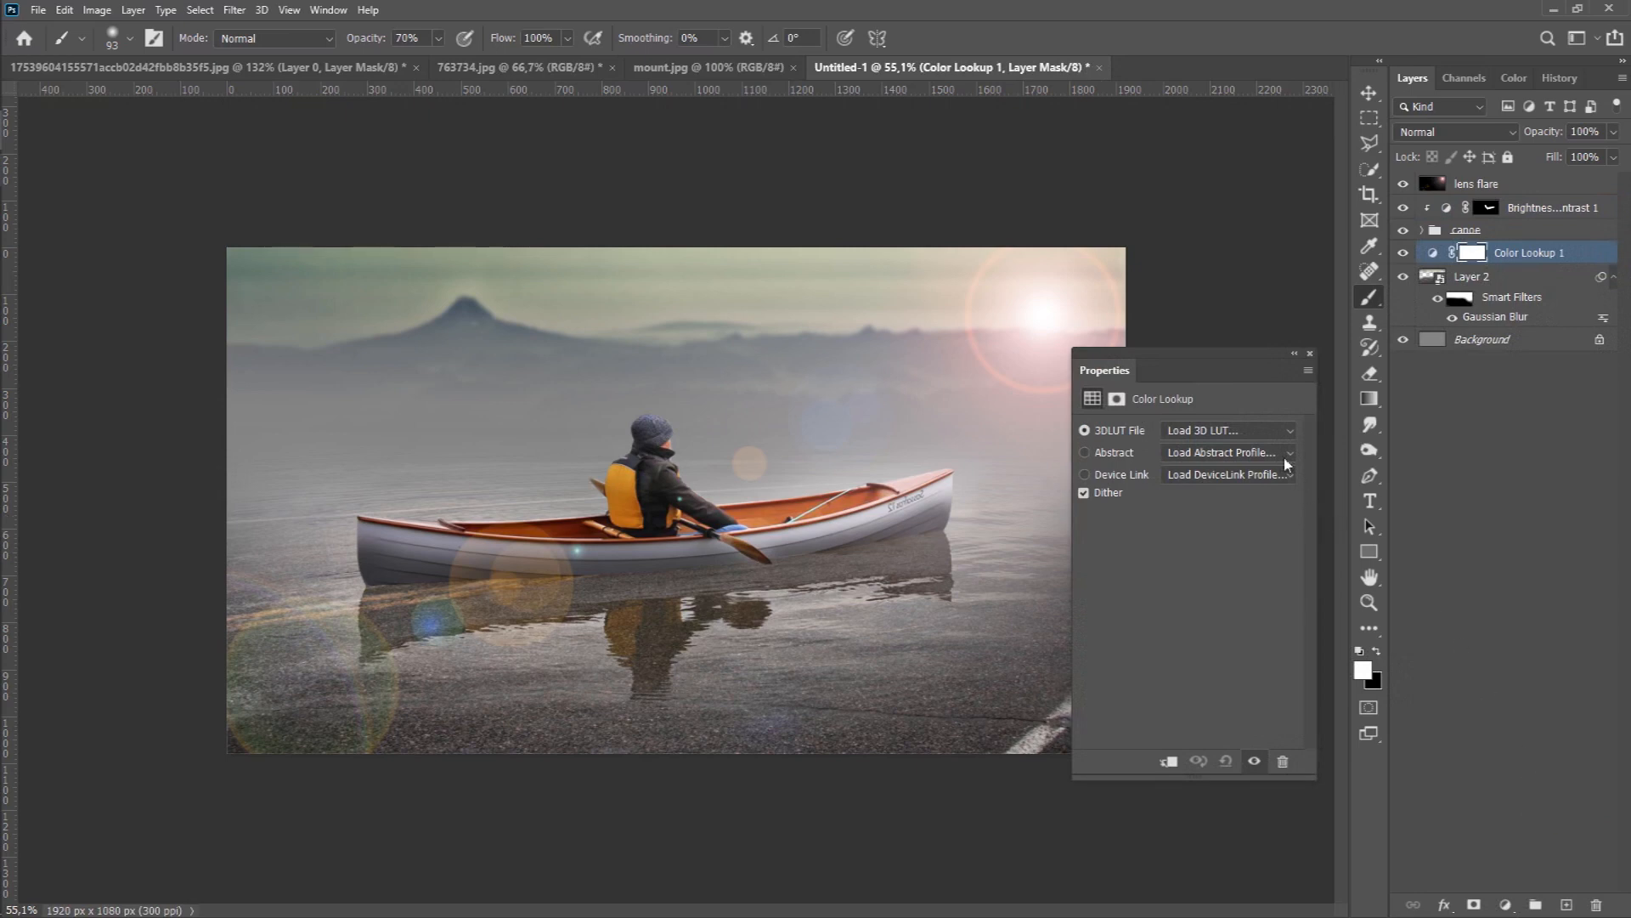
click(1272, 431)
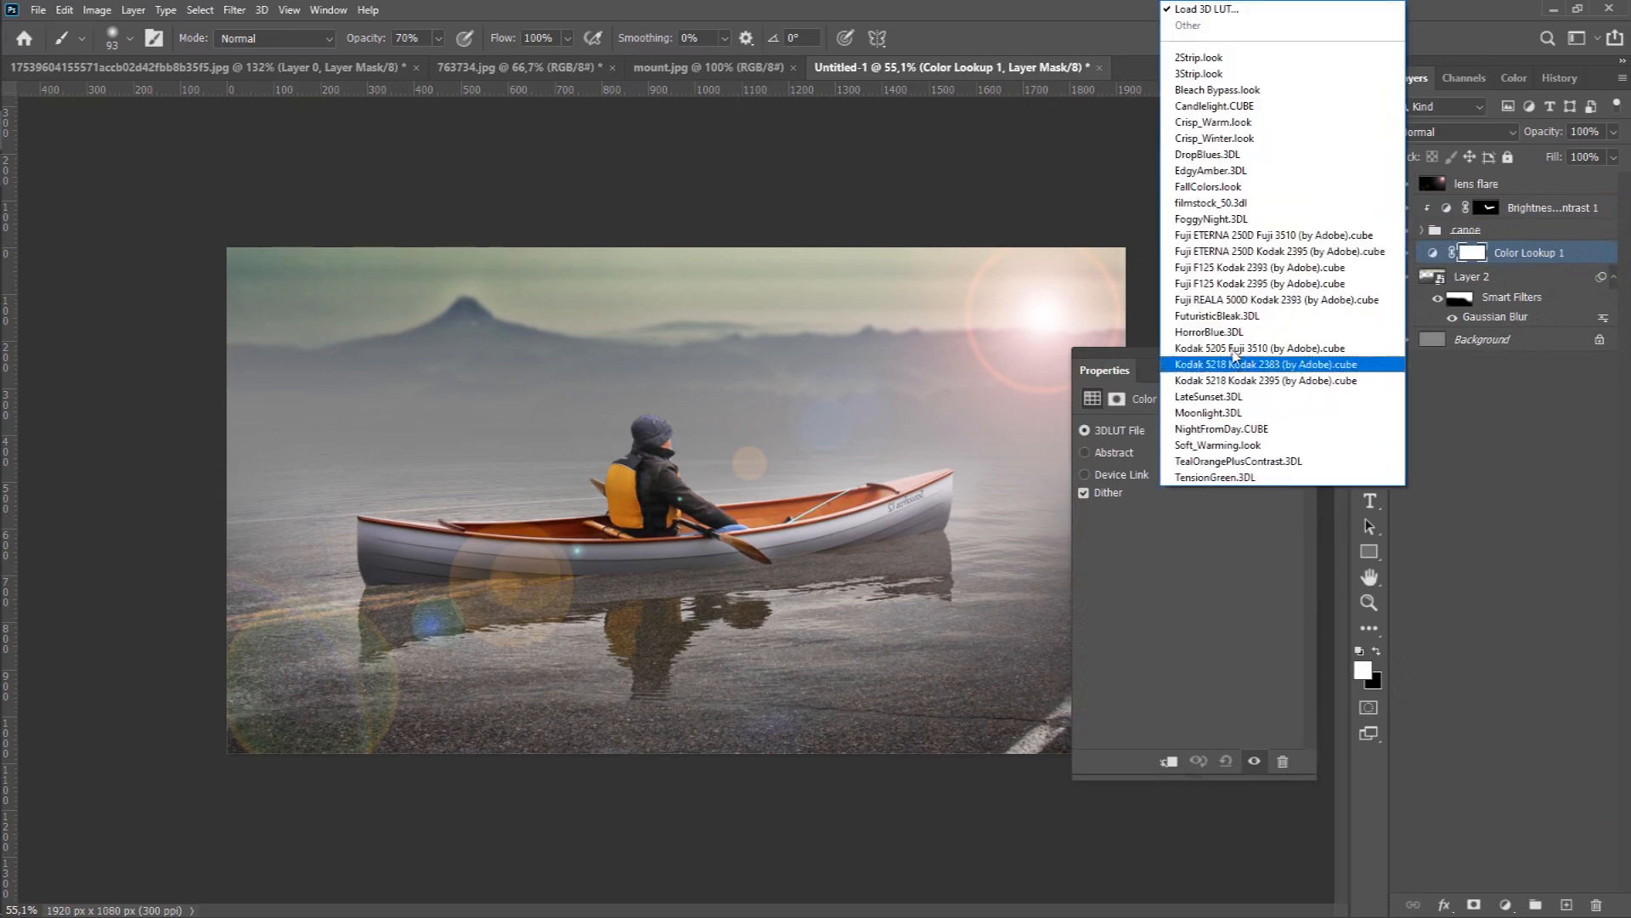
click(1230, 315)
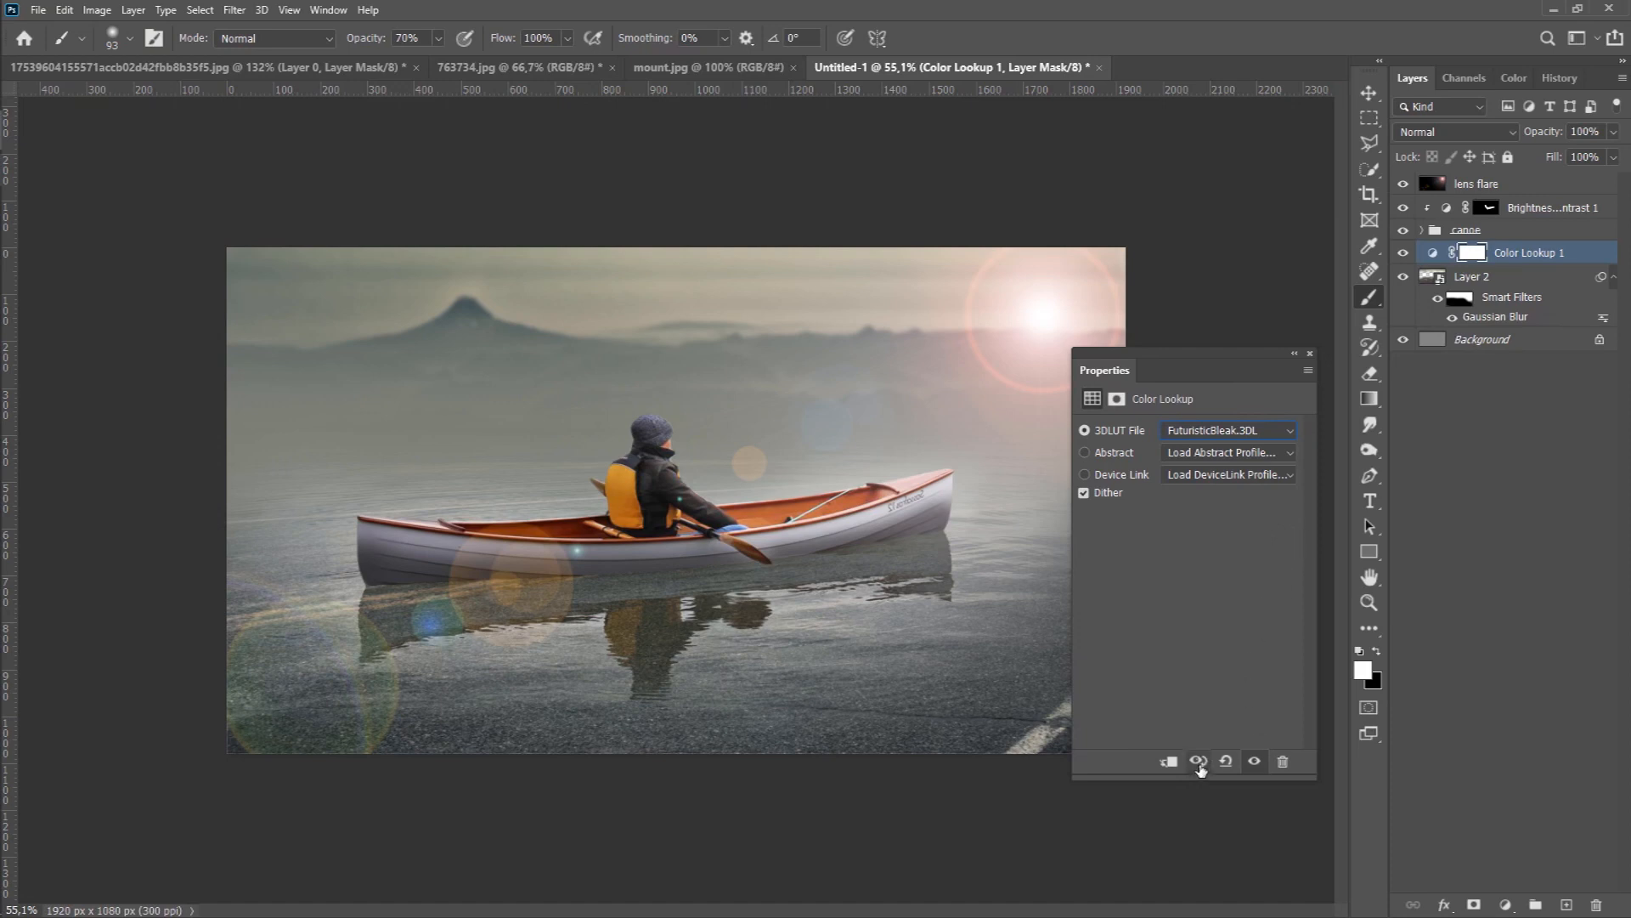
click(1169, 763)
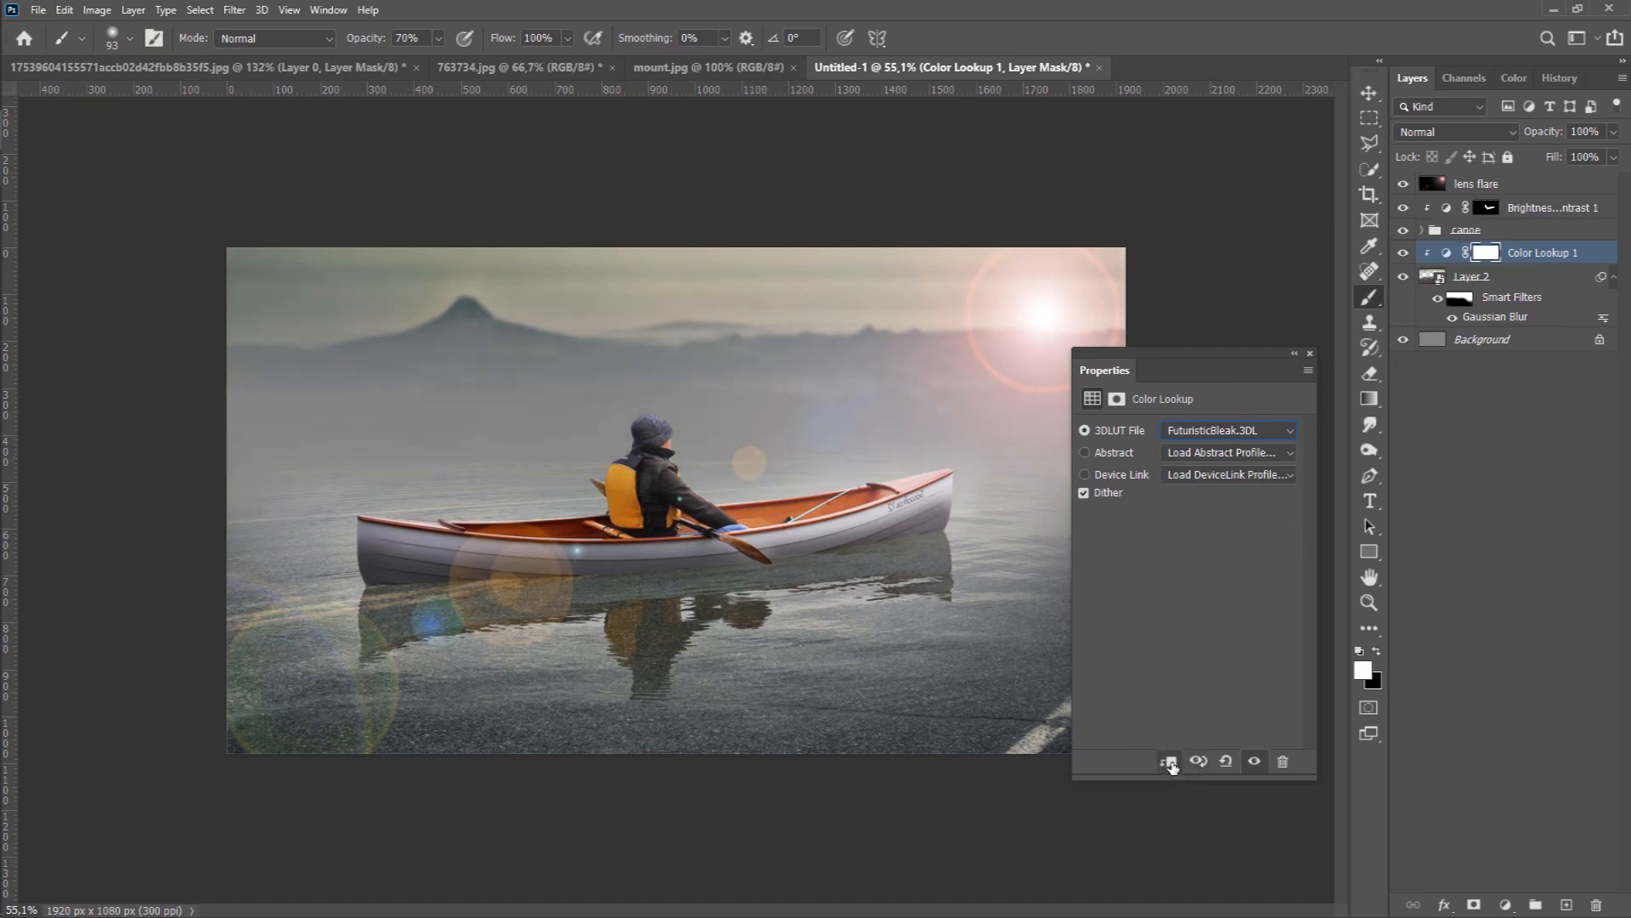
click(1312, 356)
- Add an unclipped Color Lookup adjustment using the FuturisticBleak.3DL 3DLUT file over the whole composite, and place the lens flare layer above it
click(1506, 187)
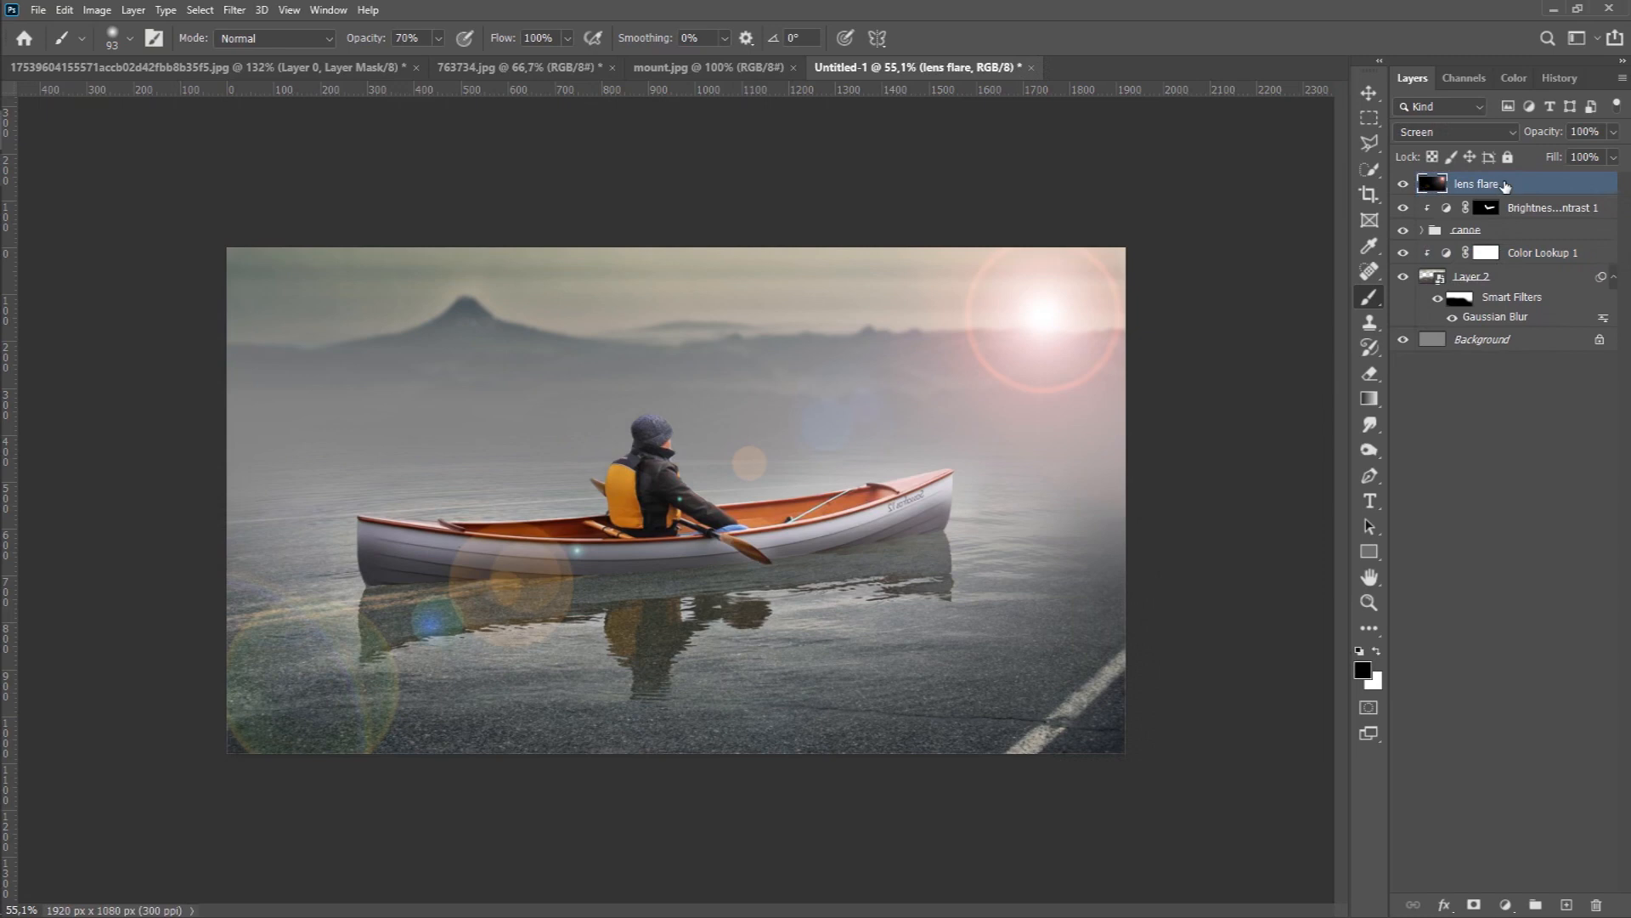
click(1505, 903)
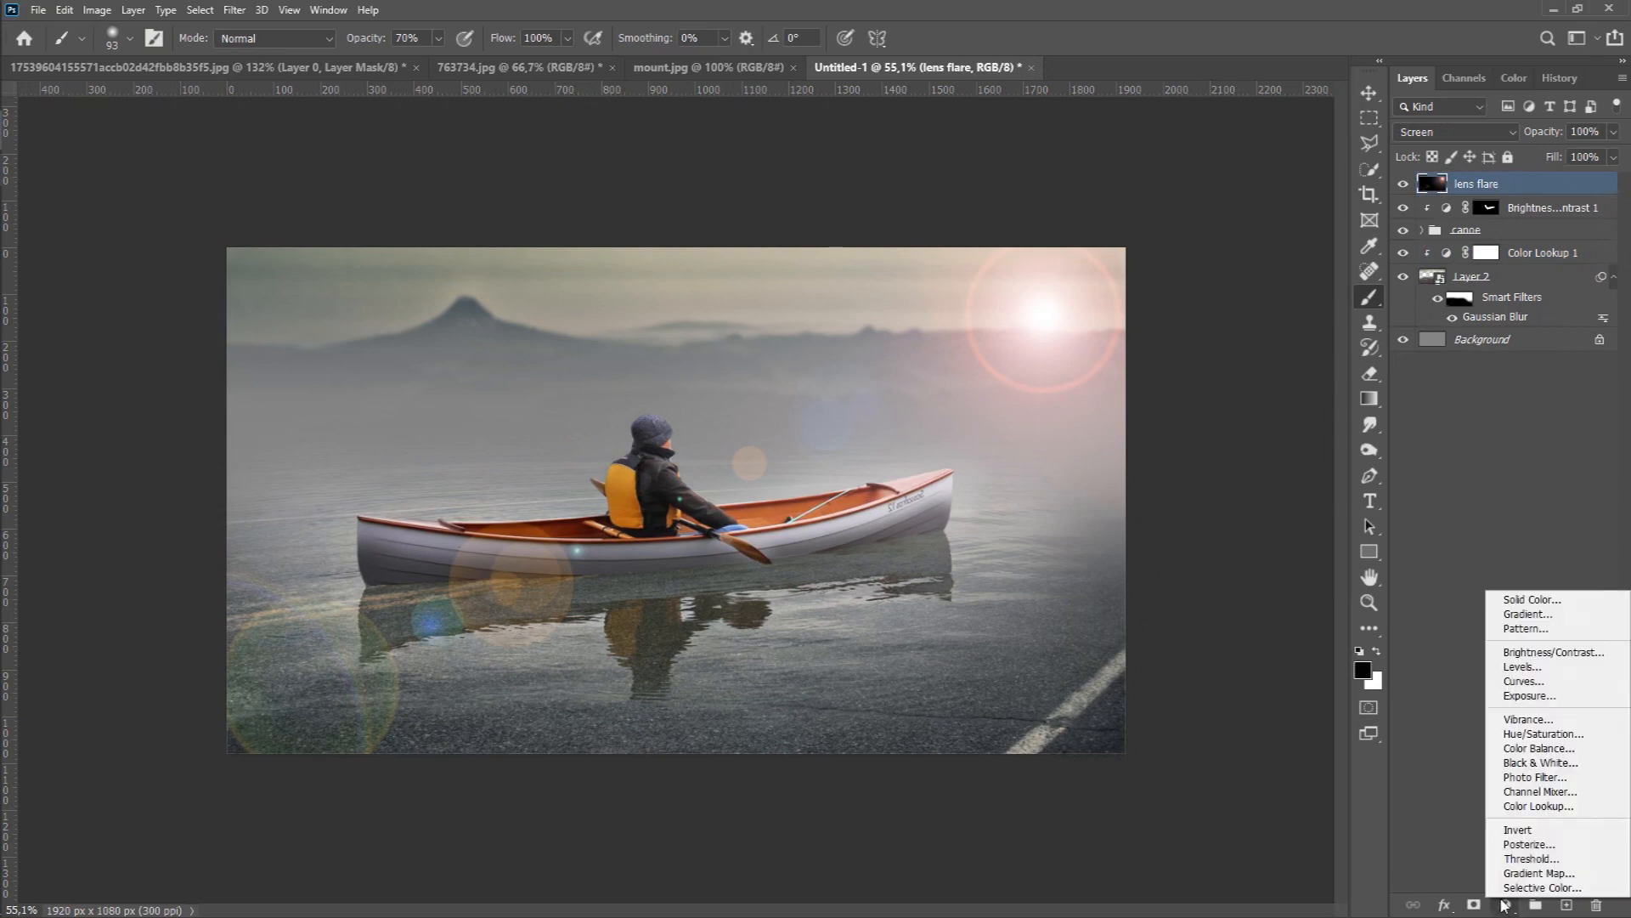
click(1511, 814)
click(1283, 446)
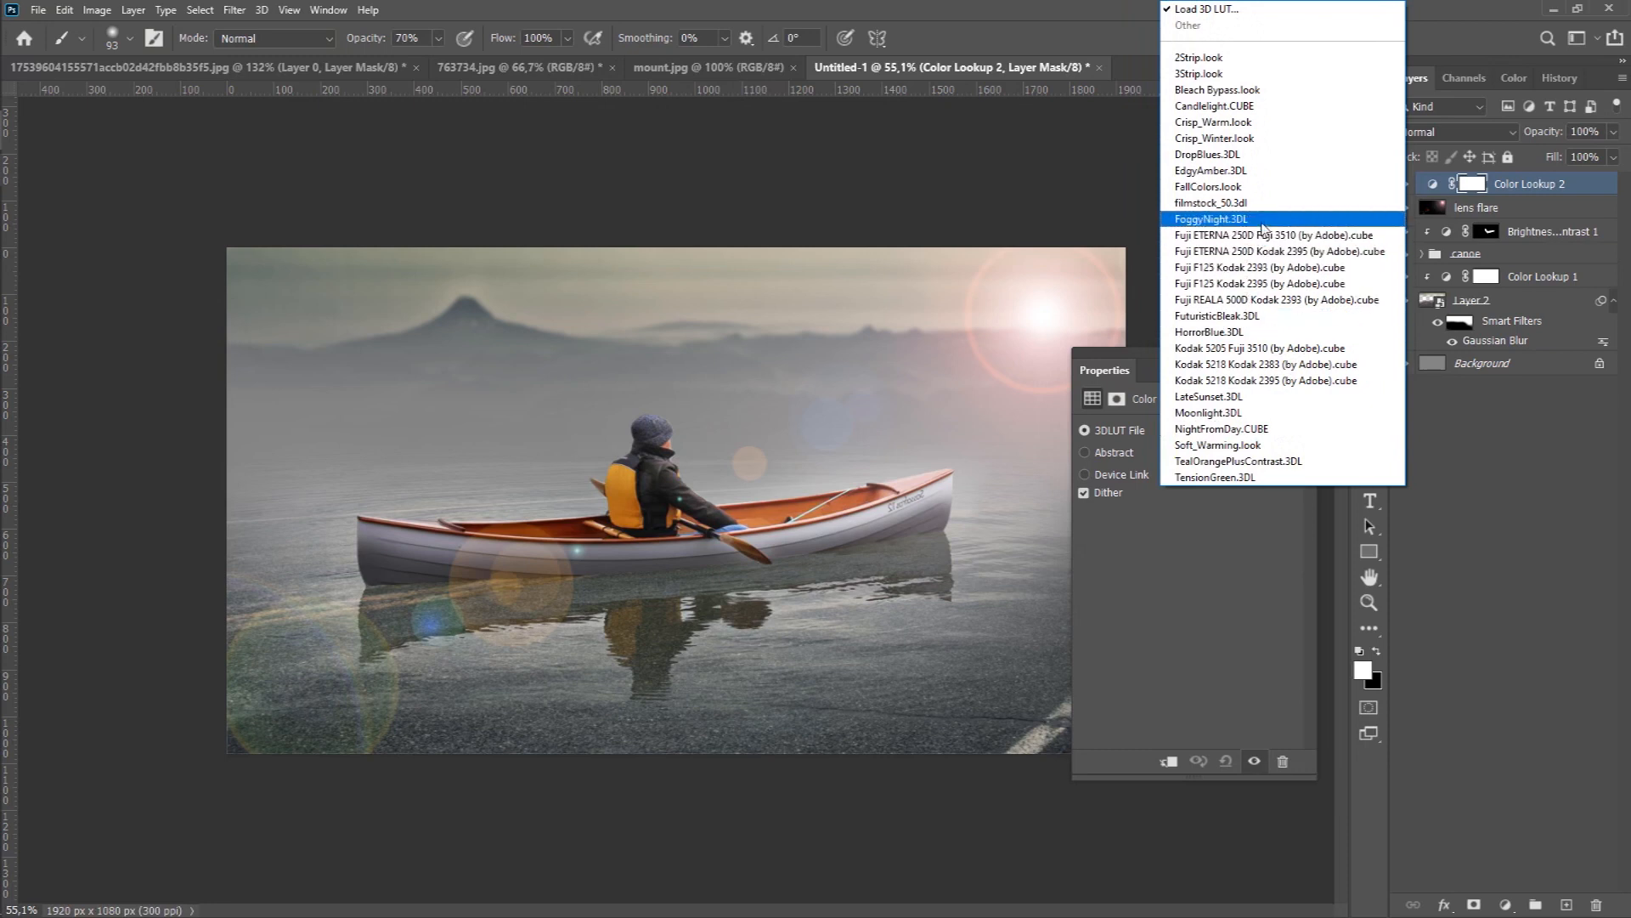
click(1249, 316)
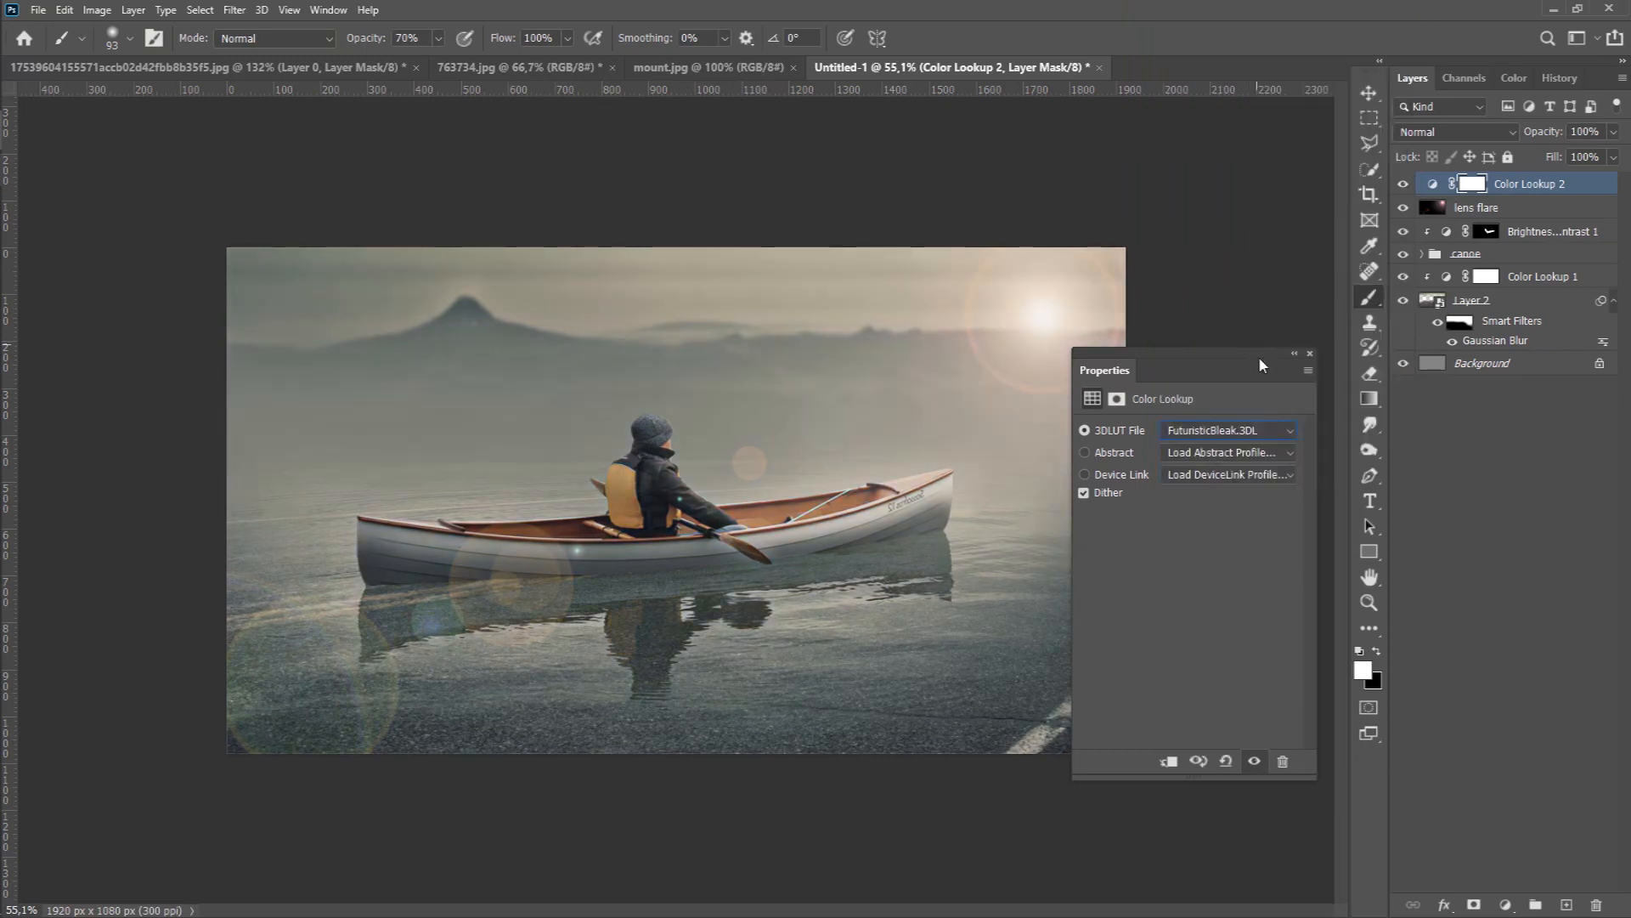
click(1310, 353)
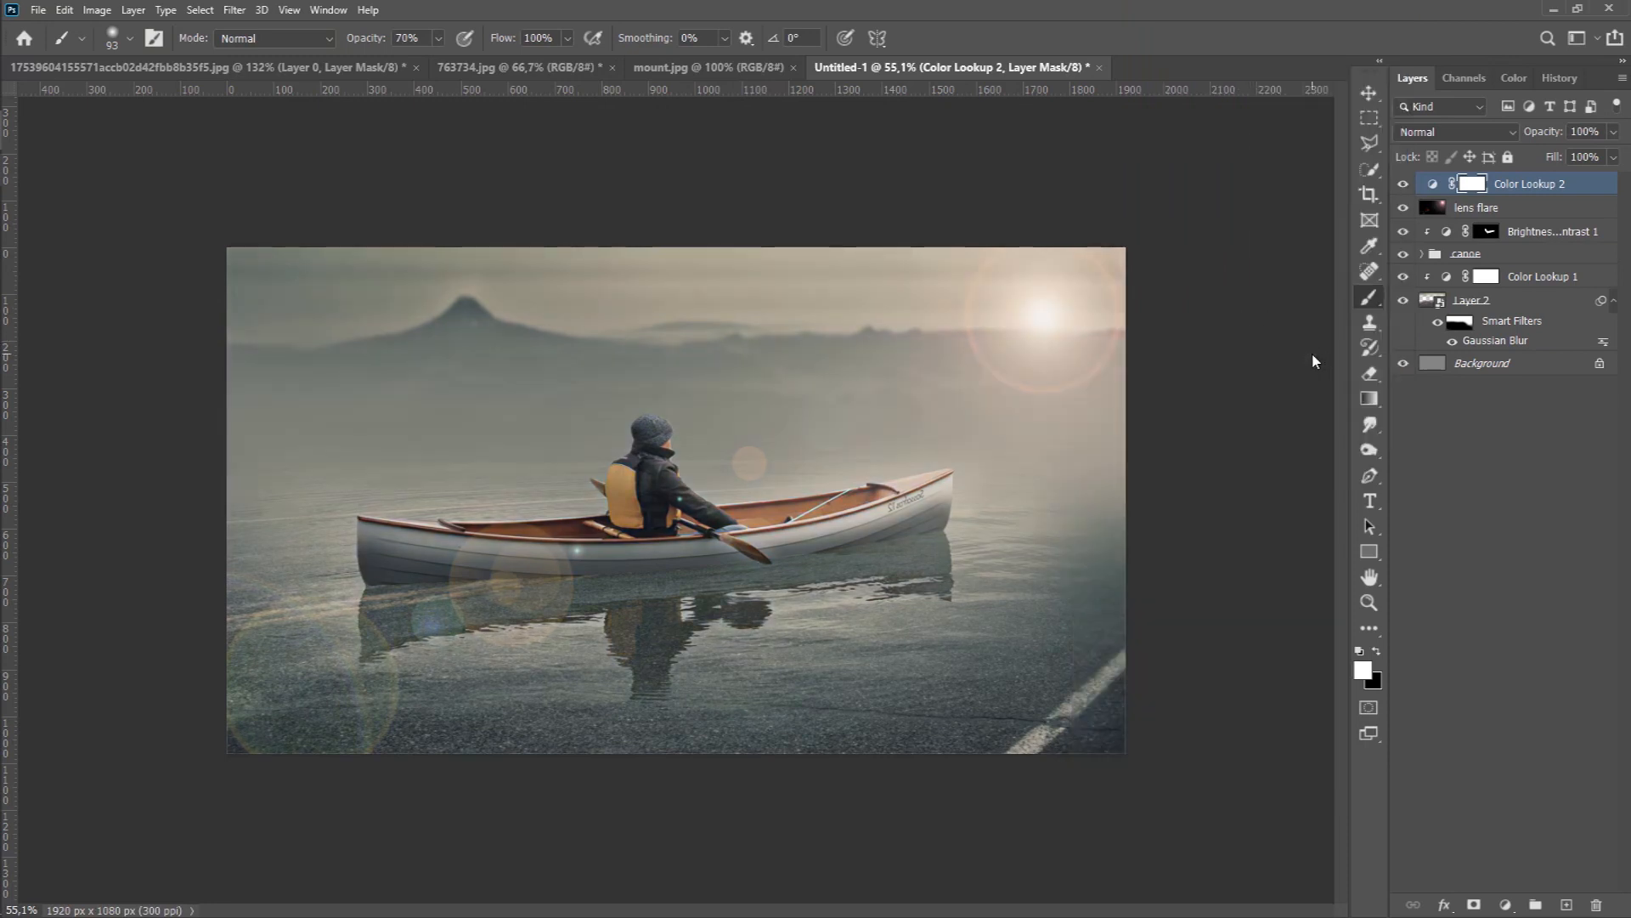
drag(1432, 208, 1431, 178)
- Stamp all visible layers into a new merged layer at the top of the stack and name it FINAL
key(ctrl+alt+shift+e)
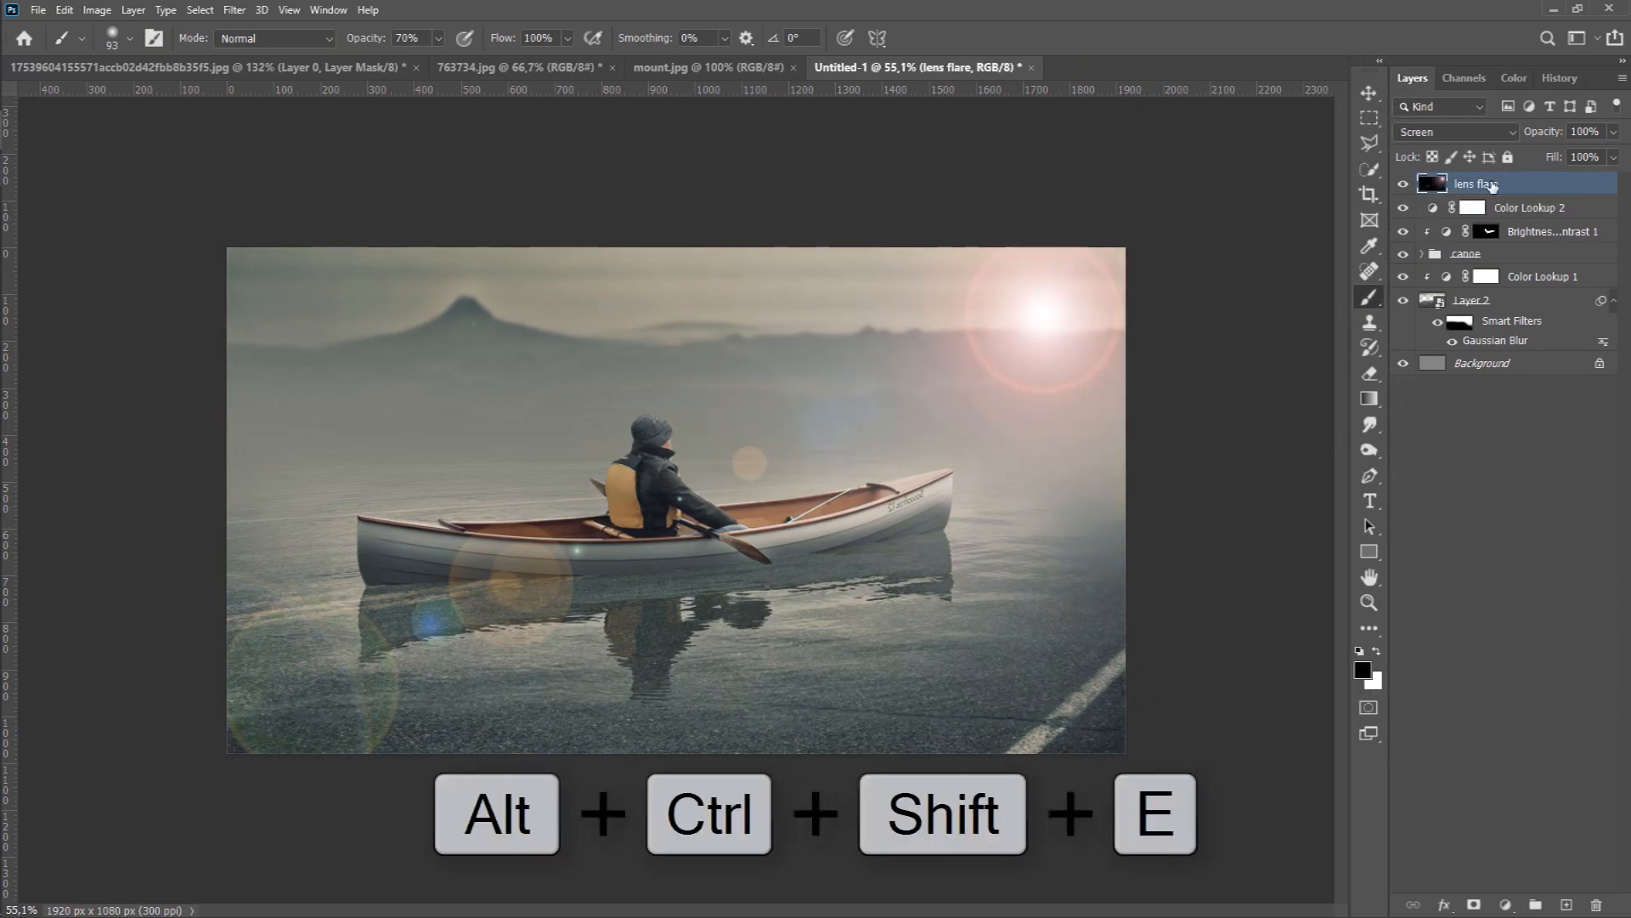
double_click(1482, 186)
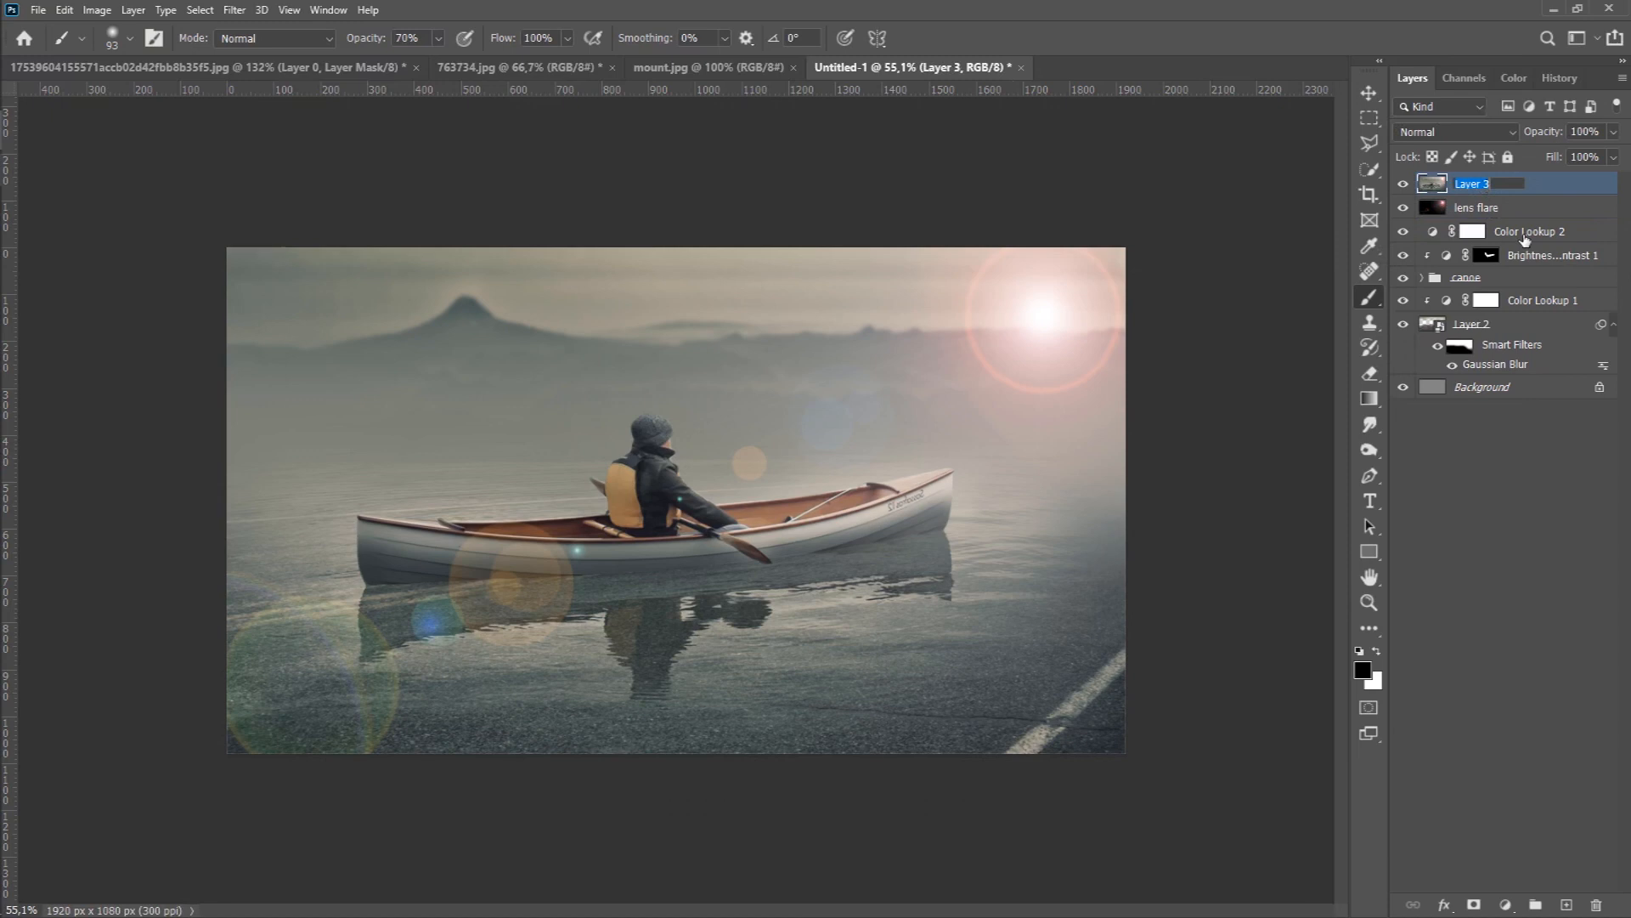
text(FINAL)
key(Return)
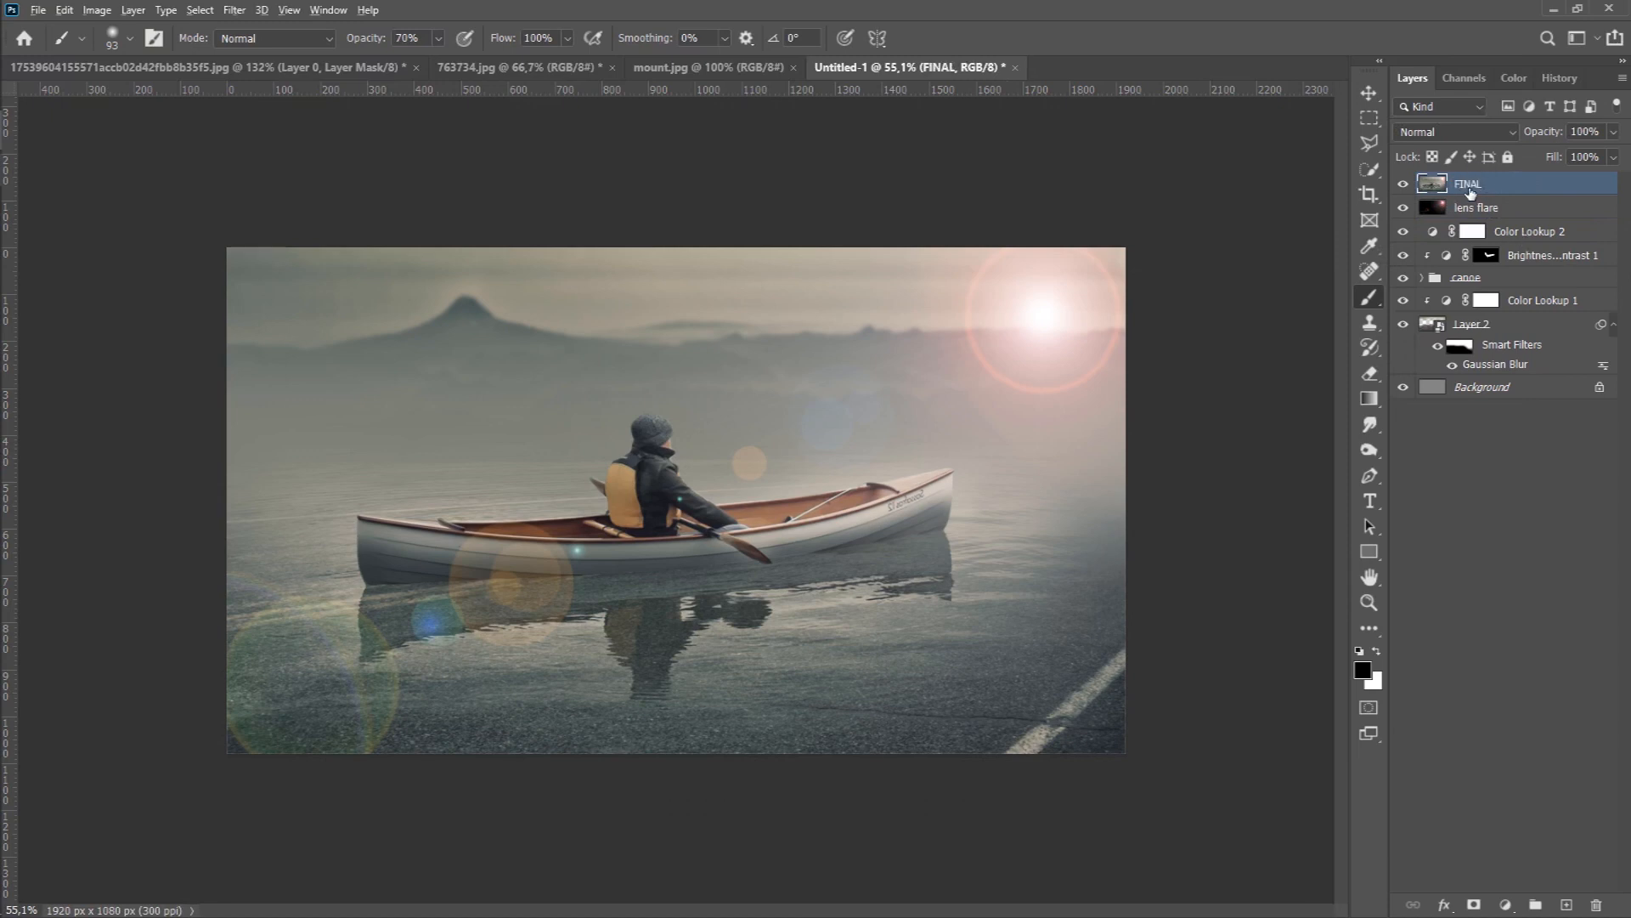
key(ctrl+0)
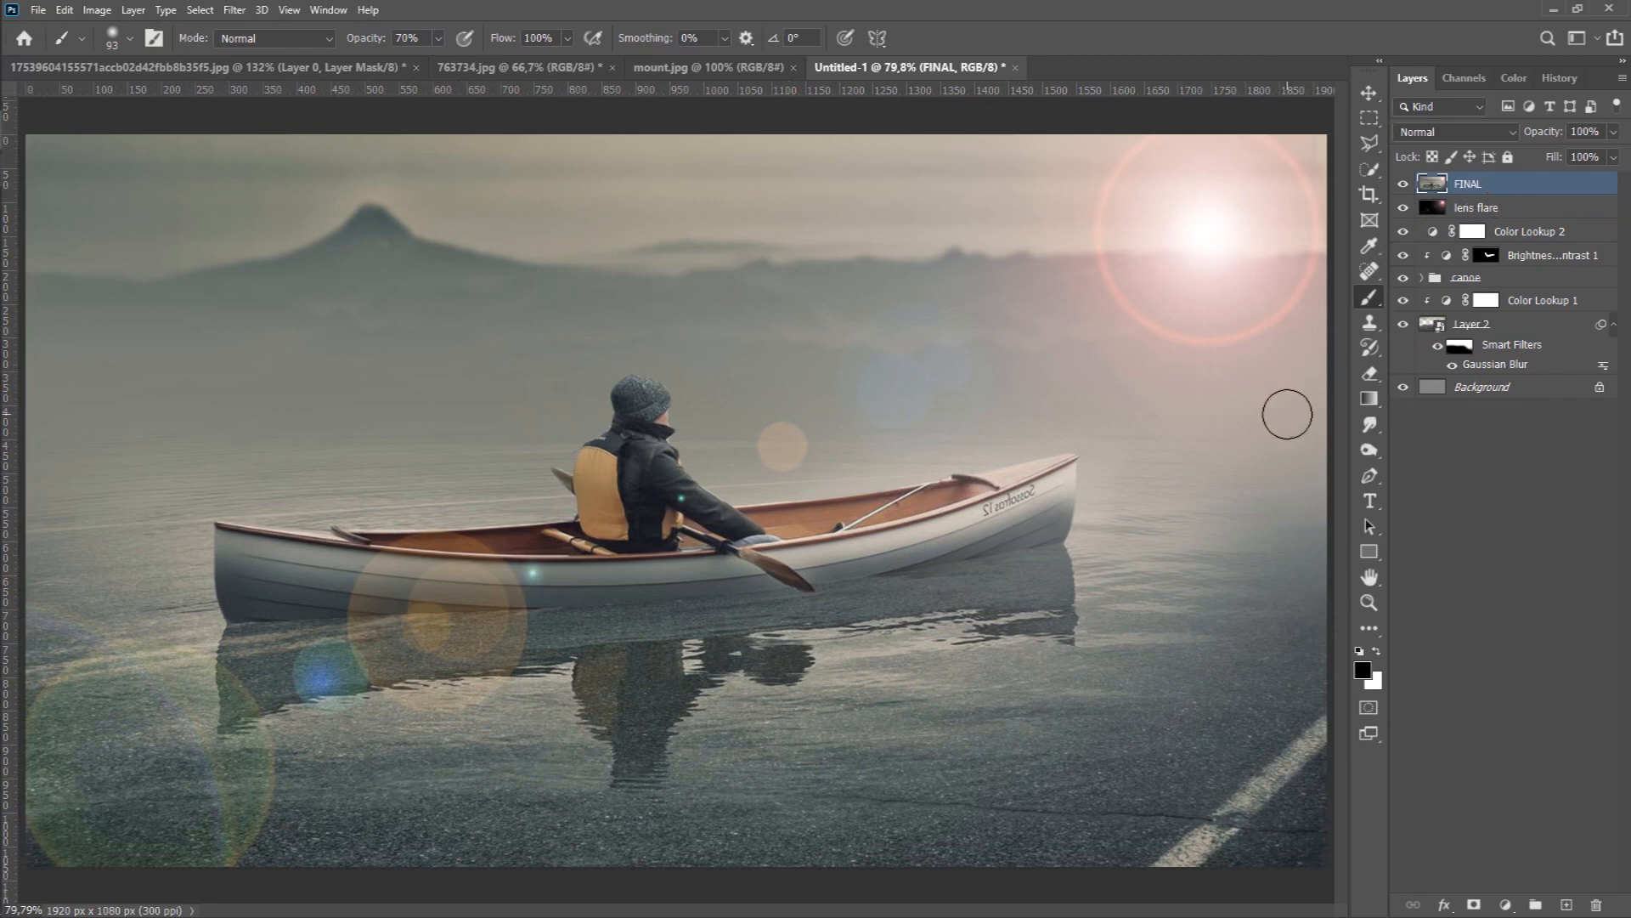